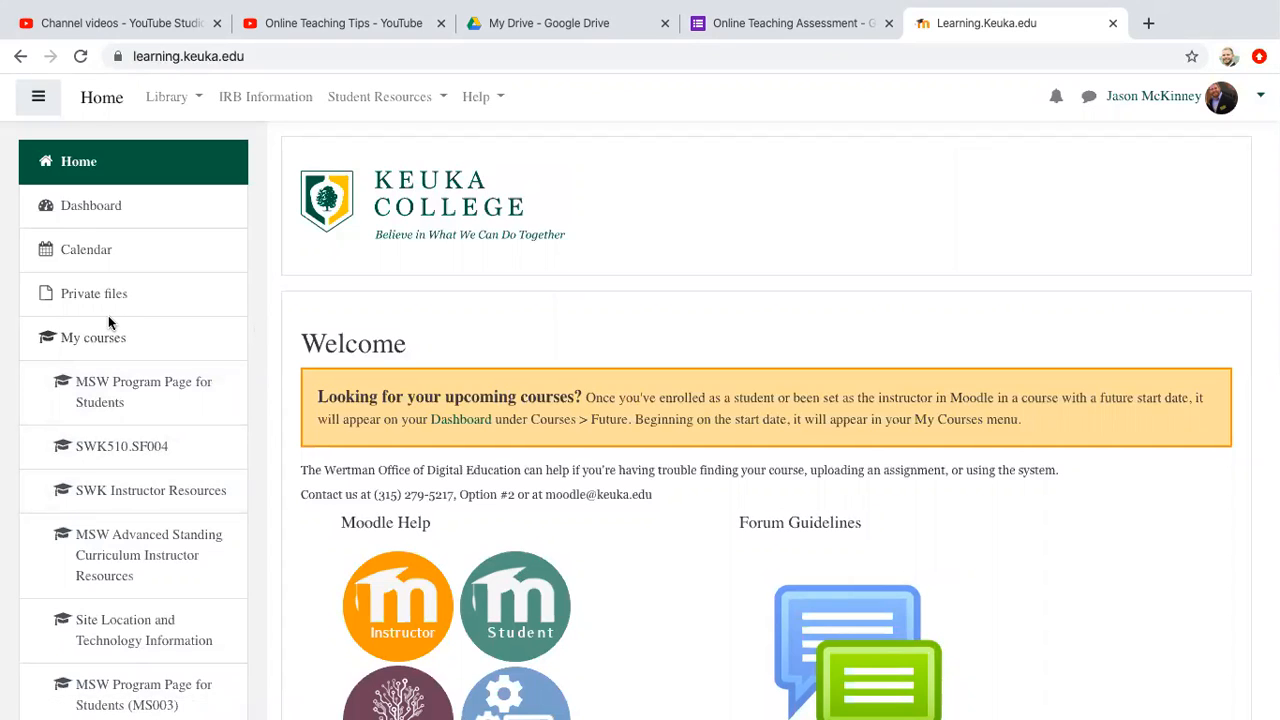
Step: Open the SWK 505.SF002 course from the list of enrolled courses
{"action": "scroll", "coordinate": [109, 320], "scroll_direction": "down", "scroll_amount": 3}
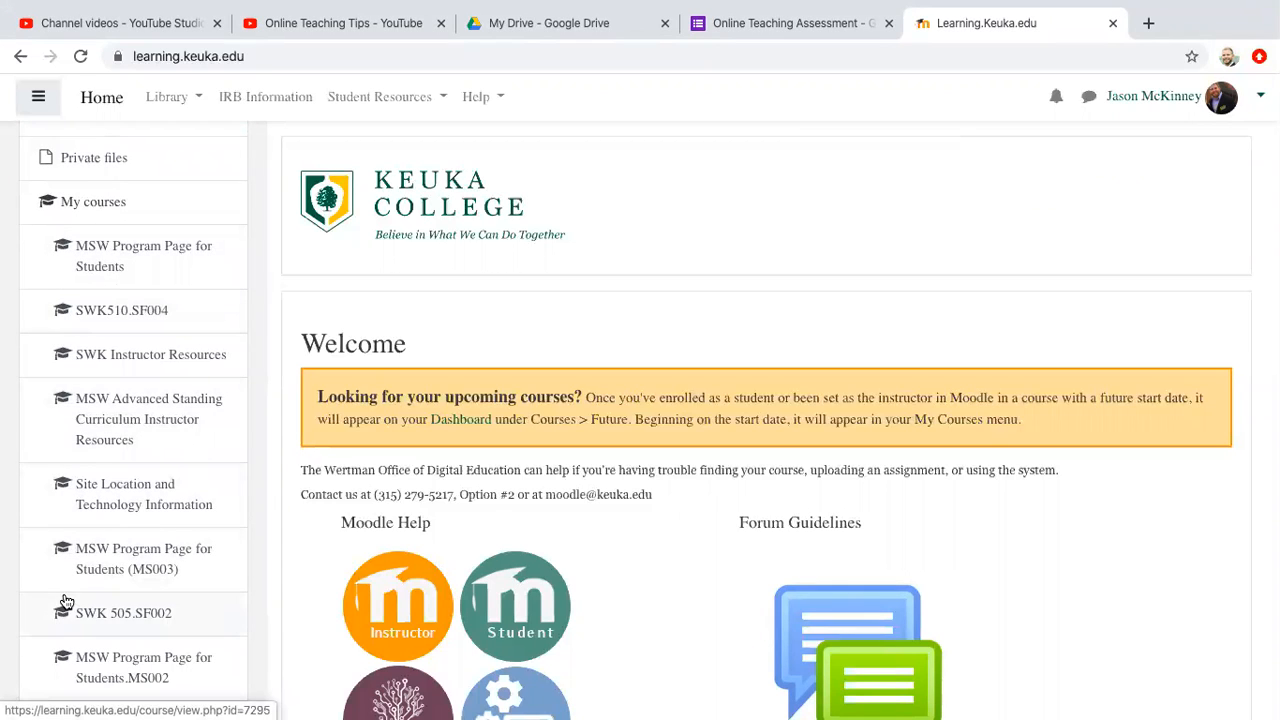
{"action": "left_click", "coordinate": [82, 619]}
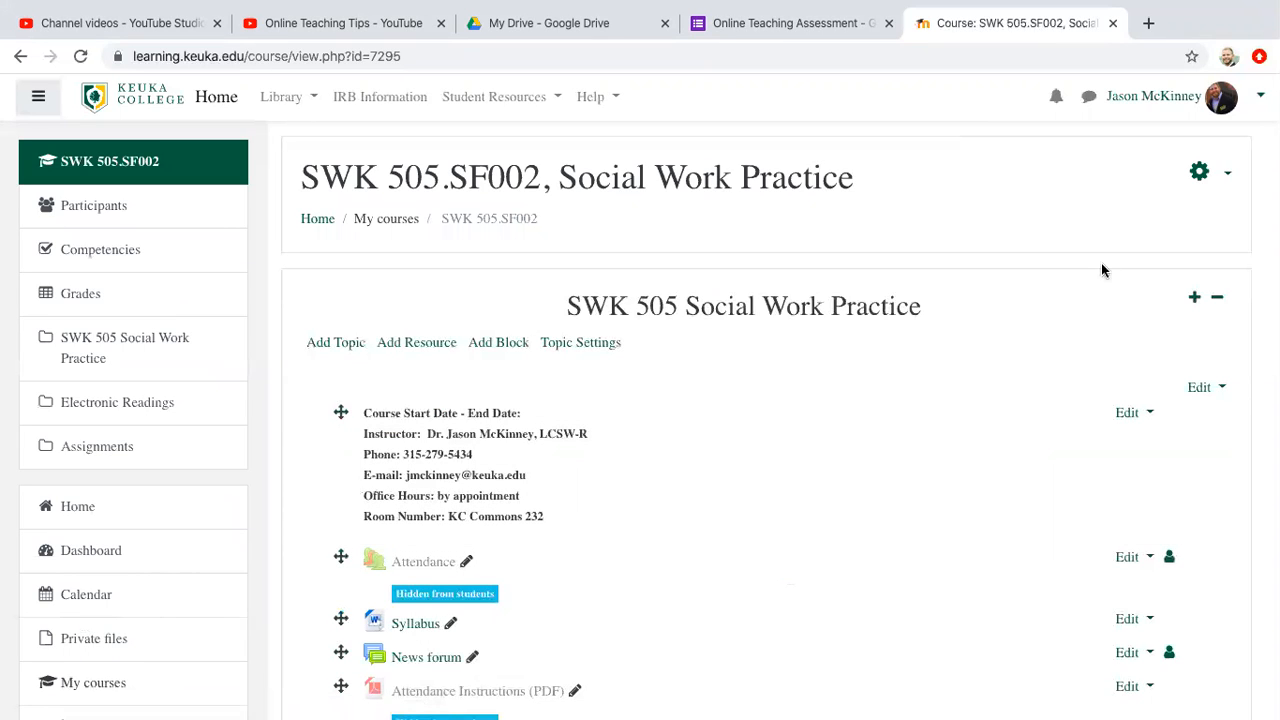
Step: Turn the course's editing mode off and back on
{"action": "left_click", "coordinate": [1220, 176]}
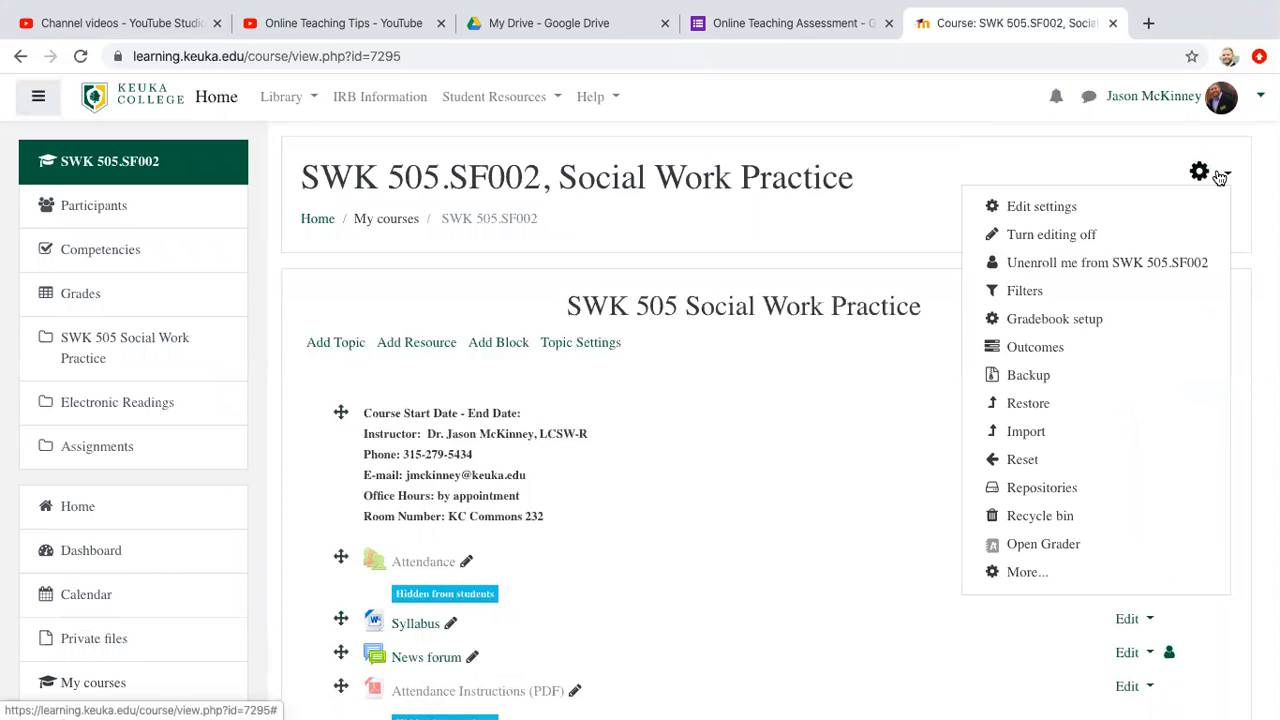
{"action": "left_click", "coordinate": [1106, 235]}
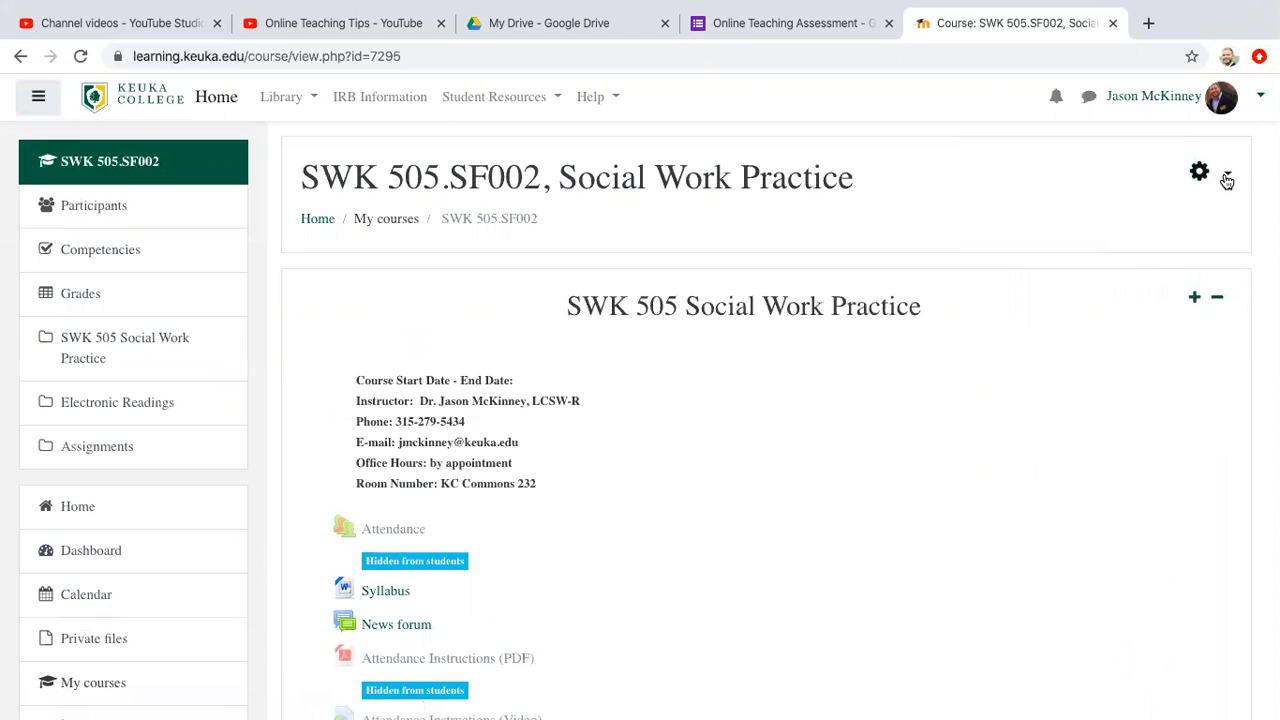
{"action": "left_click", "coordinate": [1227, 180]}
{"action": "left_click", "coordinate": [1095, 237]}
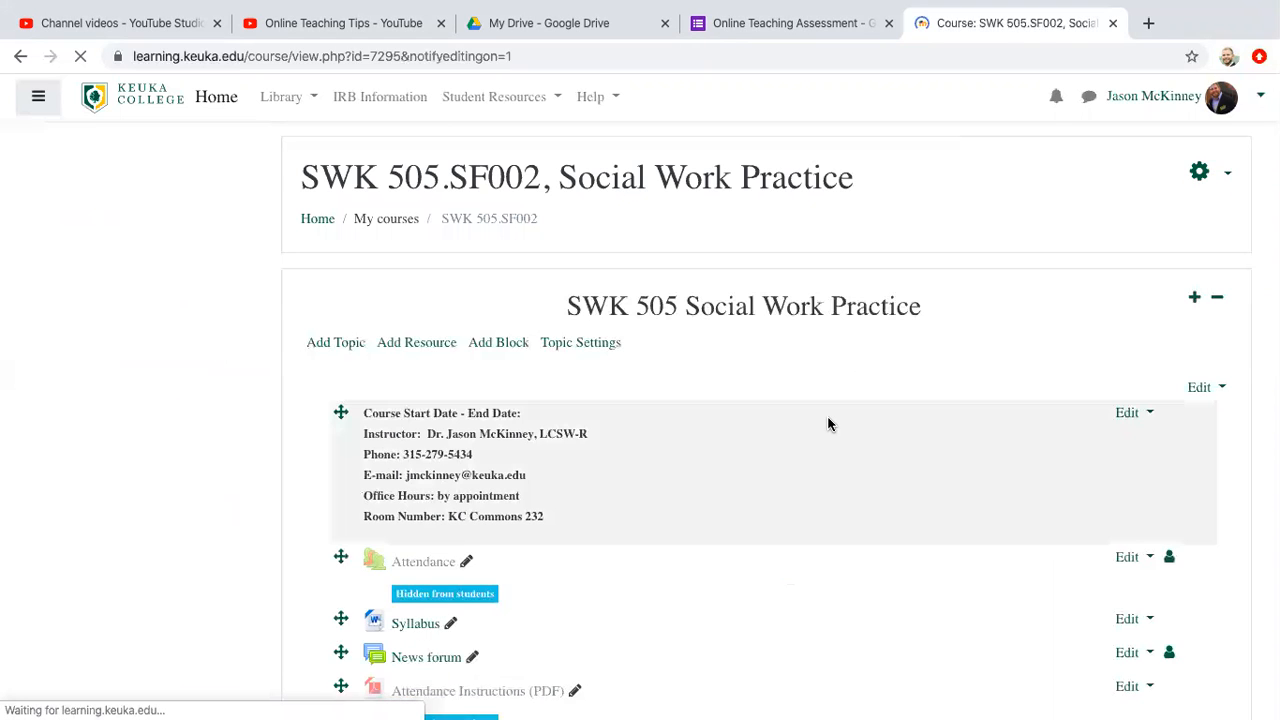
Step: View the course's Assignments topic on its own page
{"action": "scroll", "coordinate": [828, 424], "scroll_direction": "down", "scroll_amount": 5}
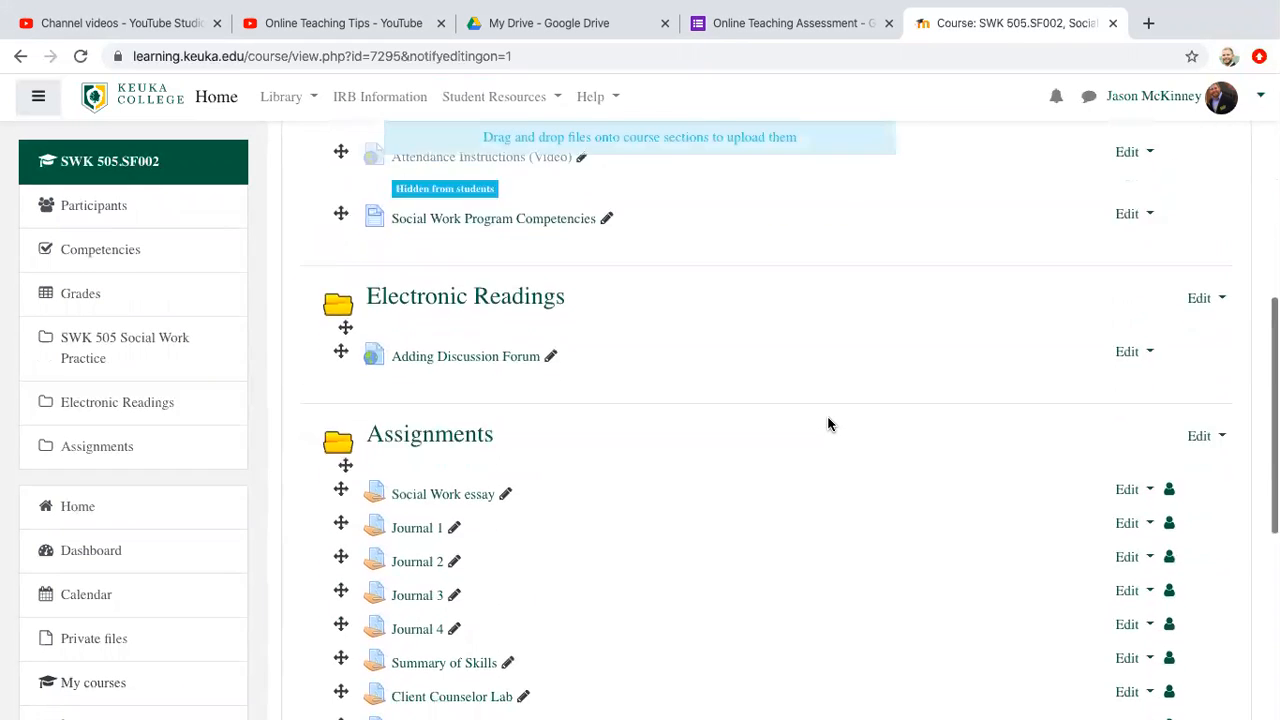
{"action": "scroll", "coordinate": [828, 424], "scroll_direction": "down", "scroll_amount": 3}
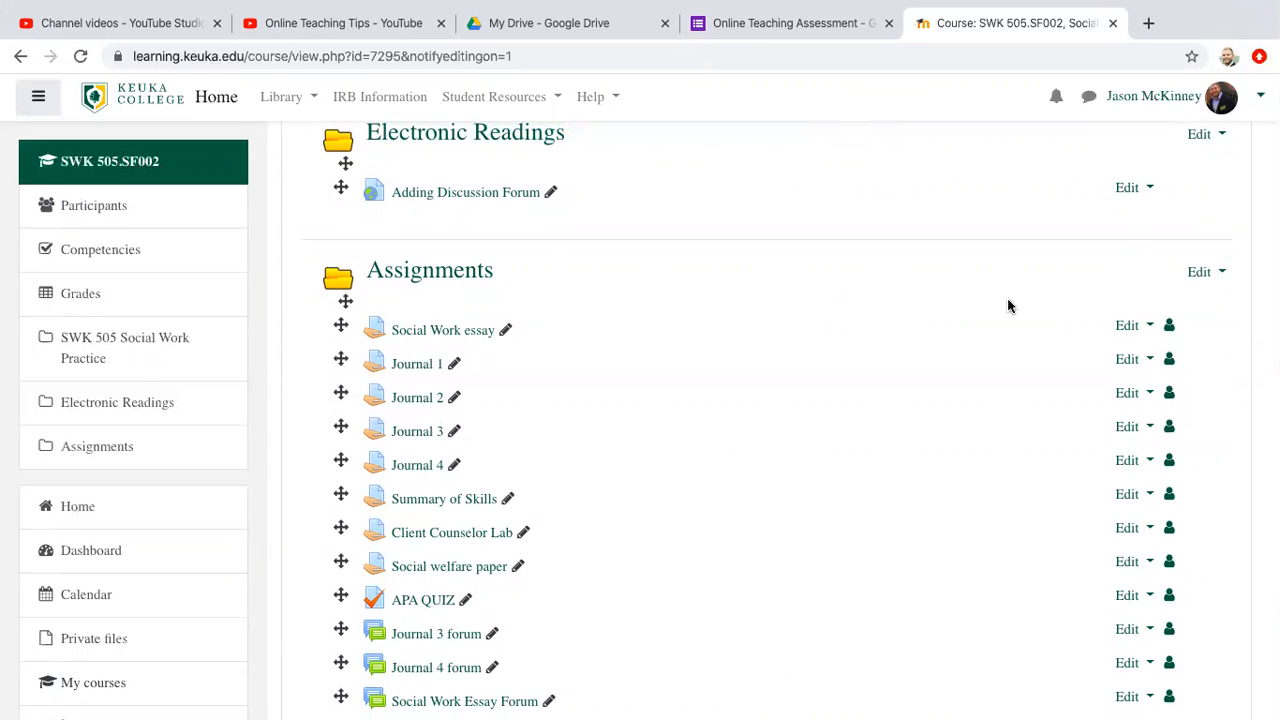
{"action": "left_click", "coordinate": [1203, 276]}
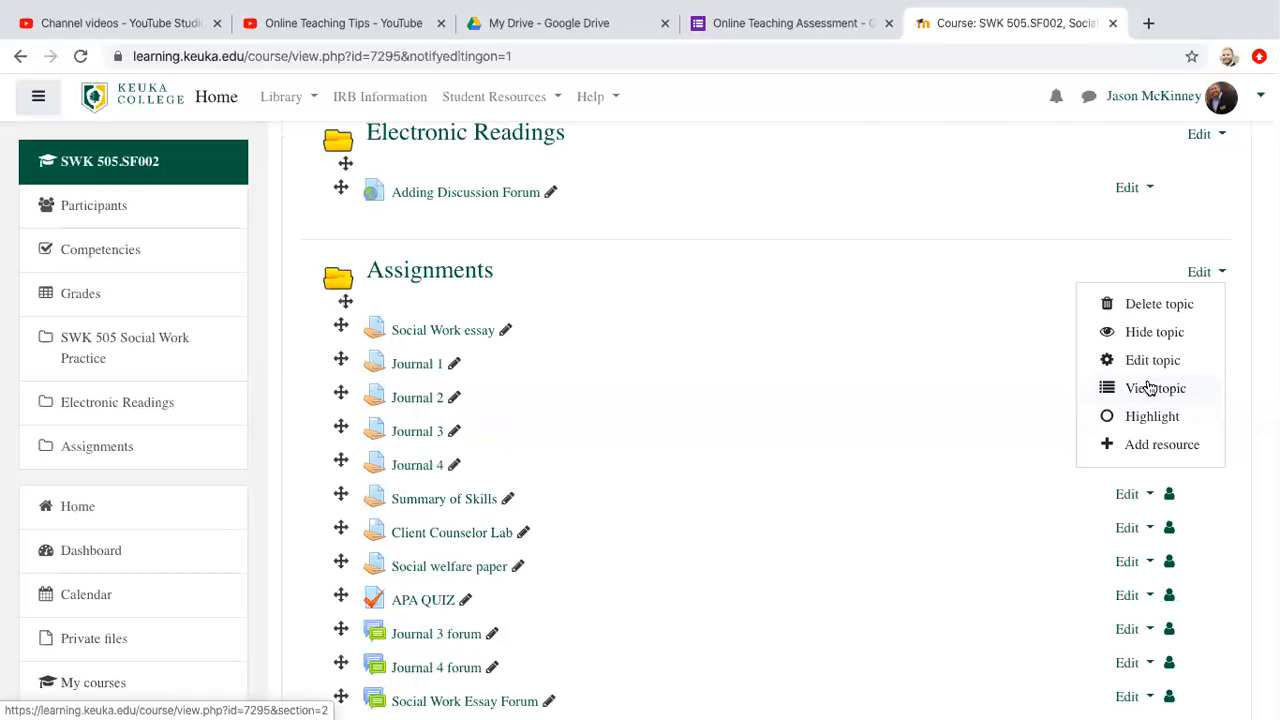
{"action": "left_click", "coordinate": [1150, 388]}
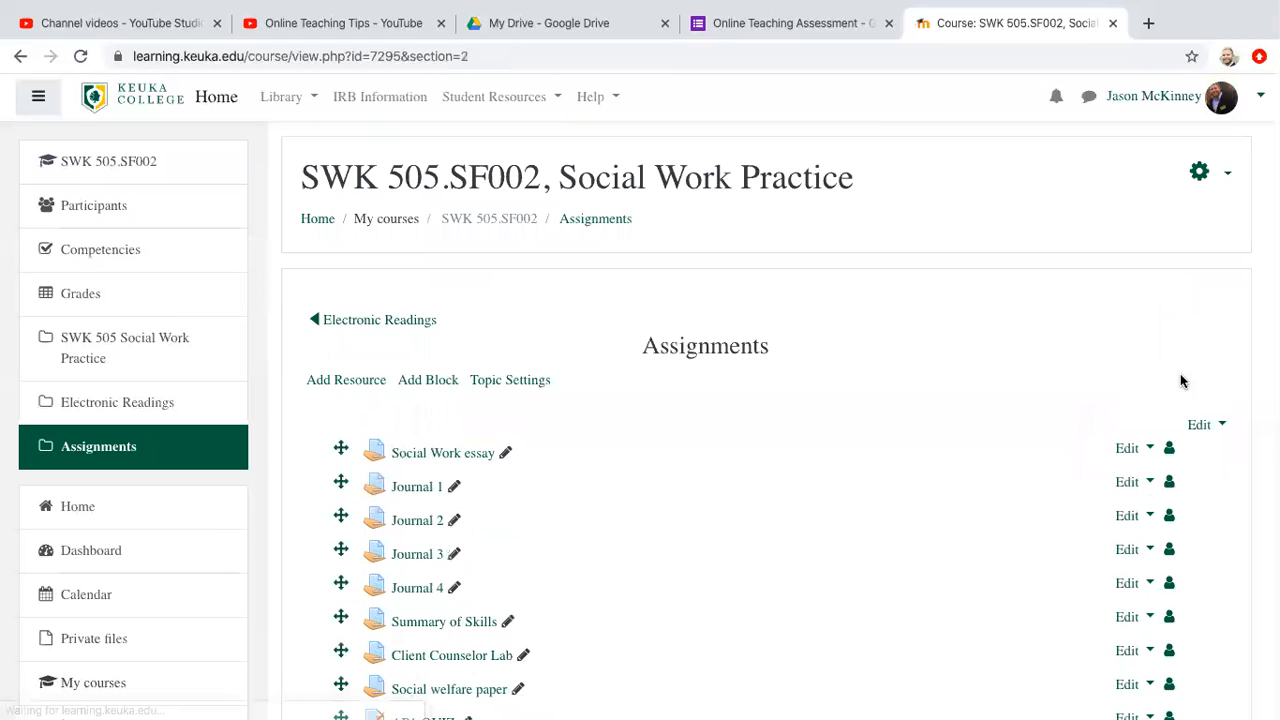
Step: Add a new Quiz activity to the Assignments topic and name it Test Quiz
{"action": "left_click", "coordinate": [328, 382]}
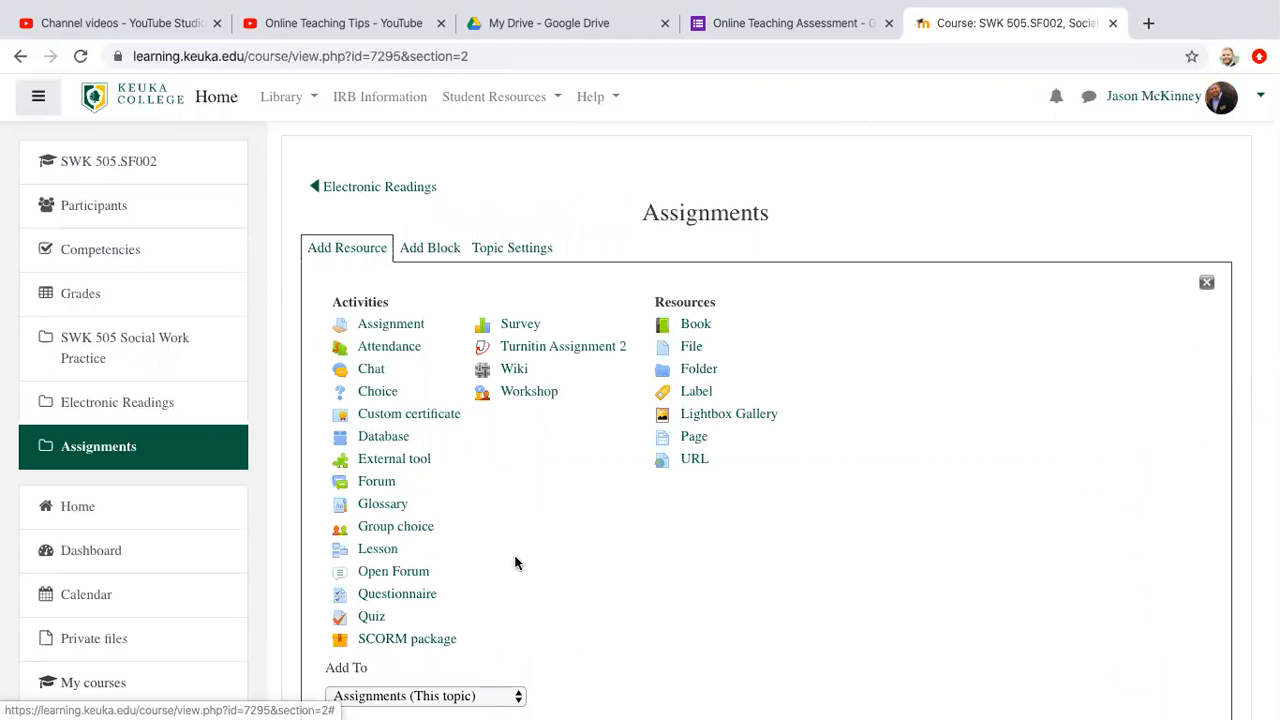
{"action": "left_click", "coordinate": [371, 617]}
{"action": "left_click", "coordinate": [665, 402]}
{"action": "type", "text": "Test Quiz"}
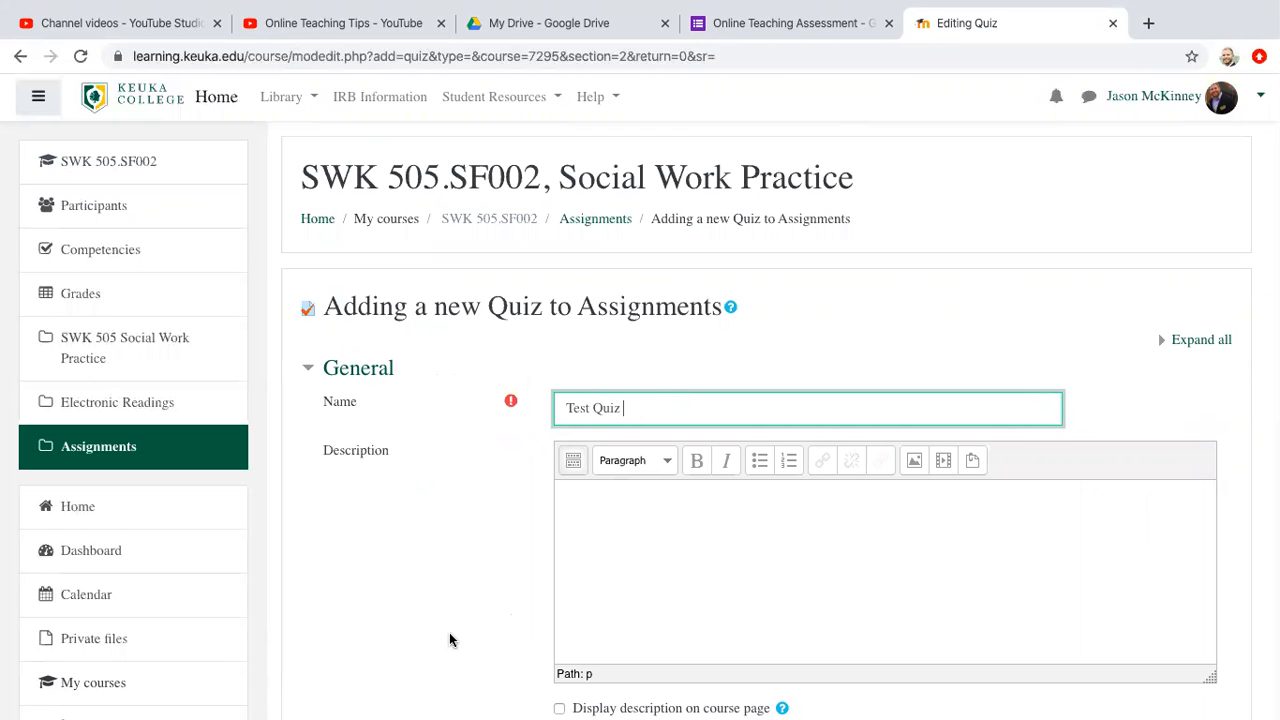
Step: Enable both the opening and the closing date in the quiz's Timing settings
{"action": "scroll", "coordinate": [450, 638], "scroll_direction": "down", "scroll_amount": 3}
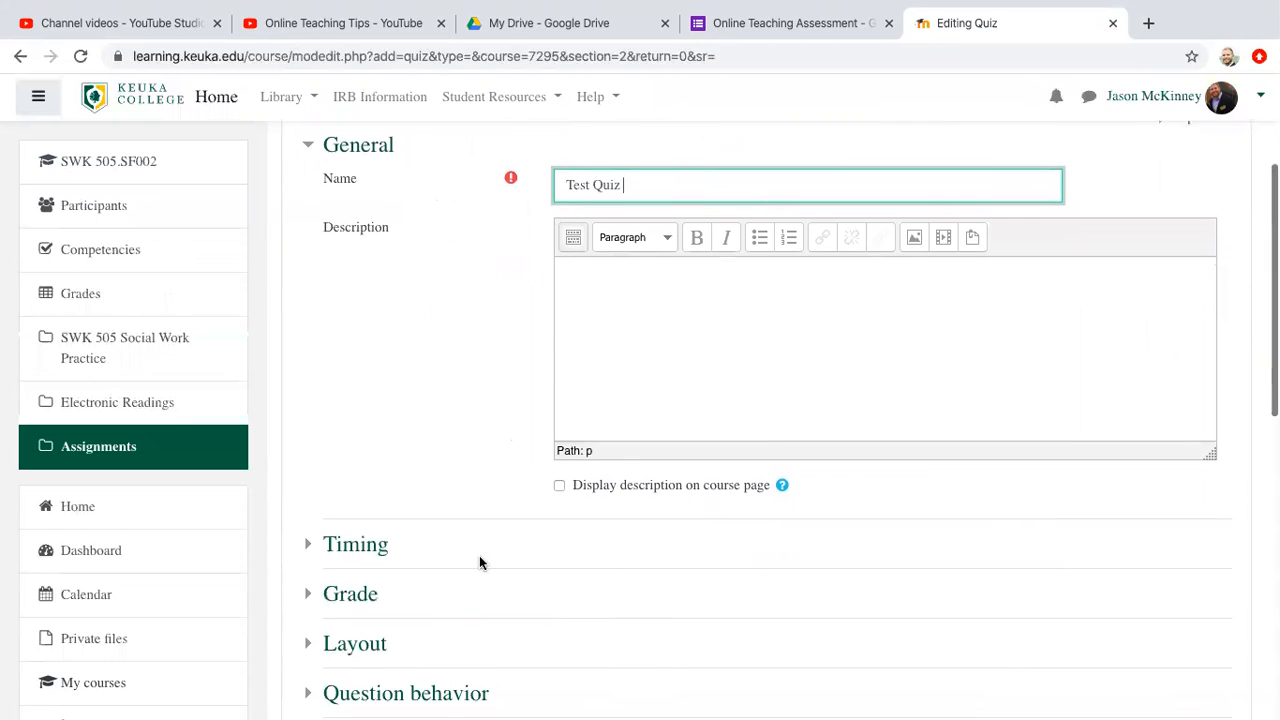
{"action": "scroll", "coordinate": [651, 397], "scroll_direction": "down", "scroll_amount": 2}
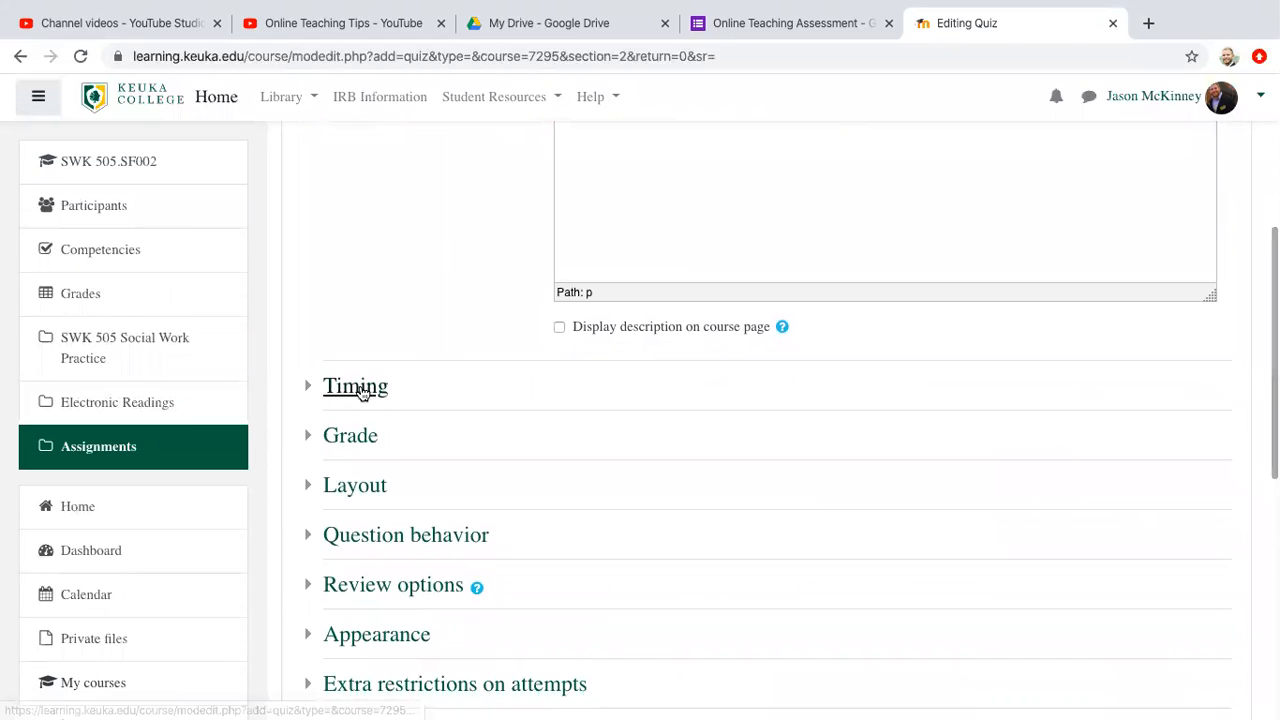
{"action": "left_click", "coordinate": [357, 388]}
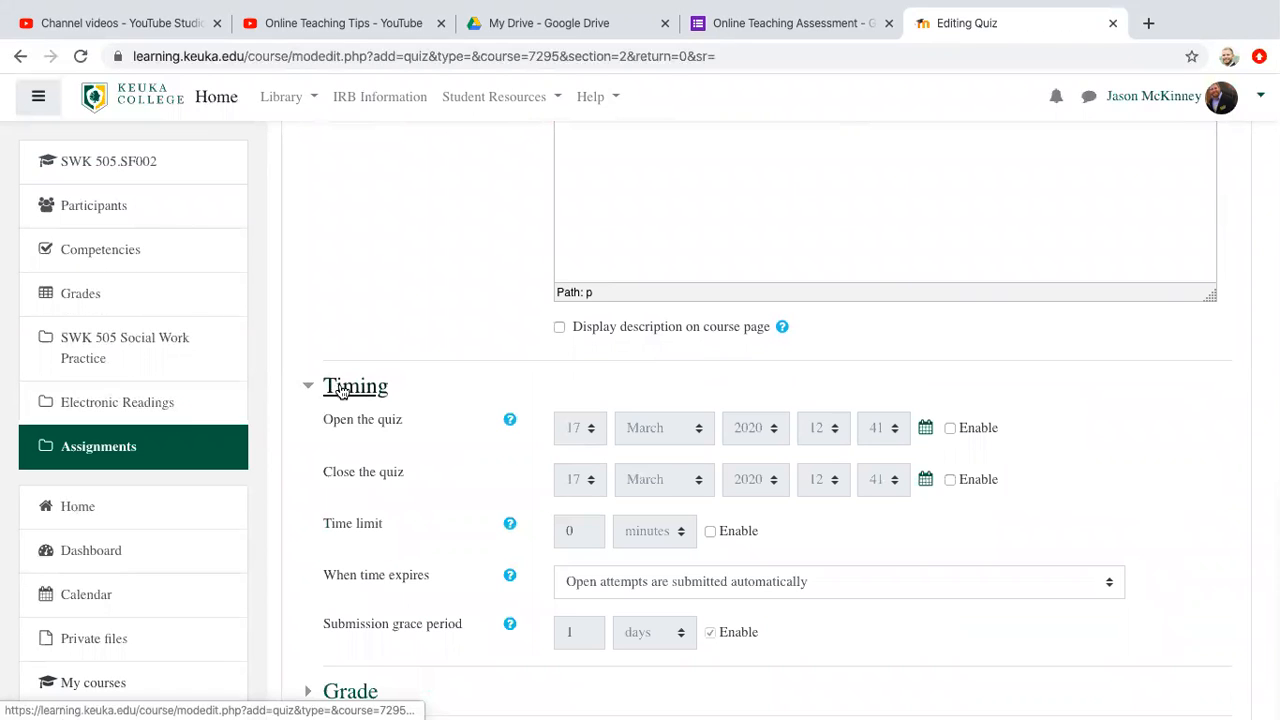
{"action": "left_click", "coordinate": [950, 428]}
{"action": "left_click", "coordinate": [951, 481]}
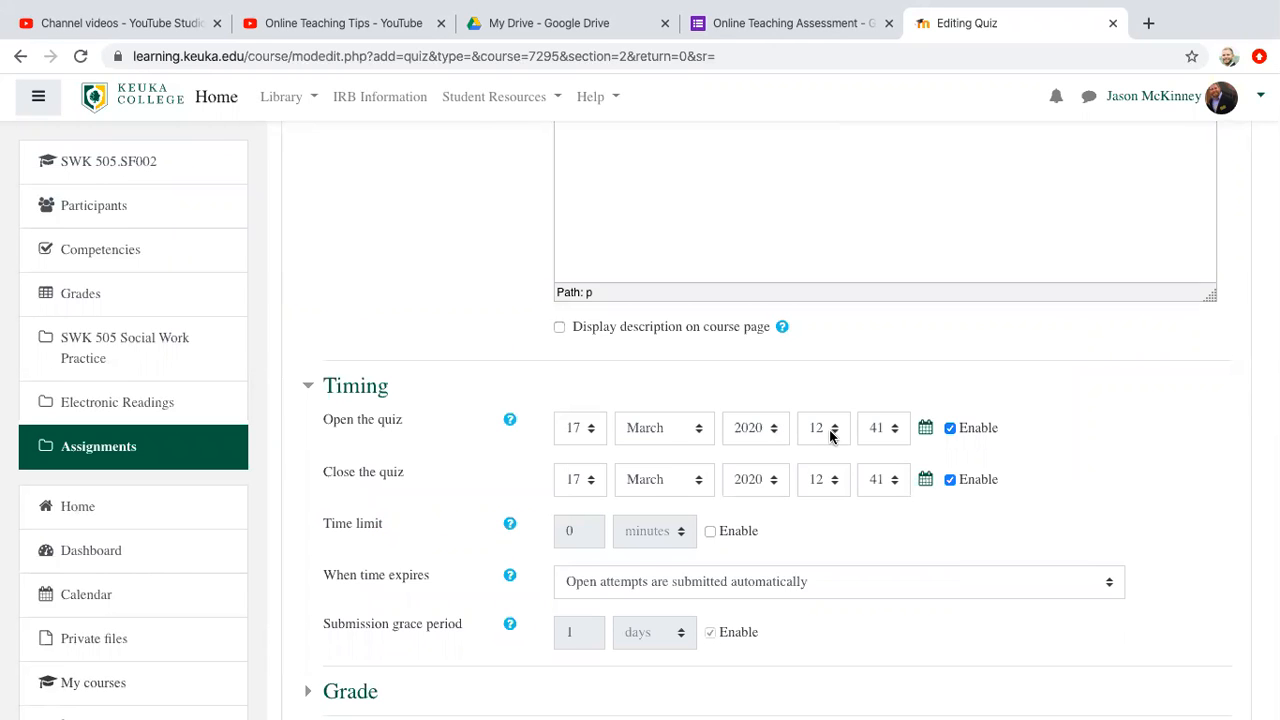
Step: Enable the quiz's time limit and disable it again
{"action": "scroll", "coordinate": [830, 436], "scroll_direction": "down", "scroll_amount": 1}
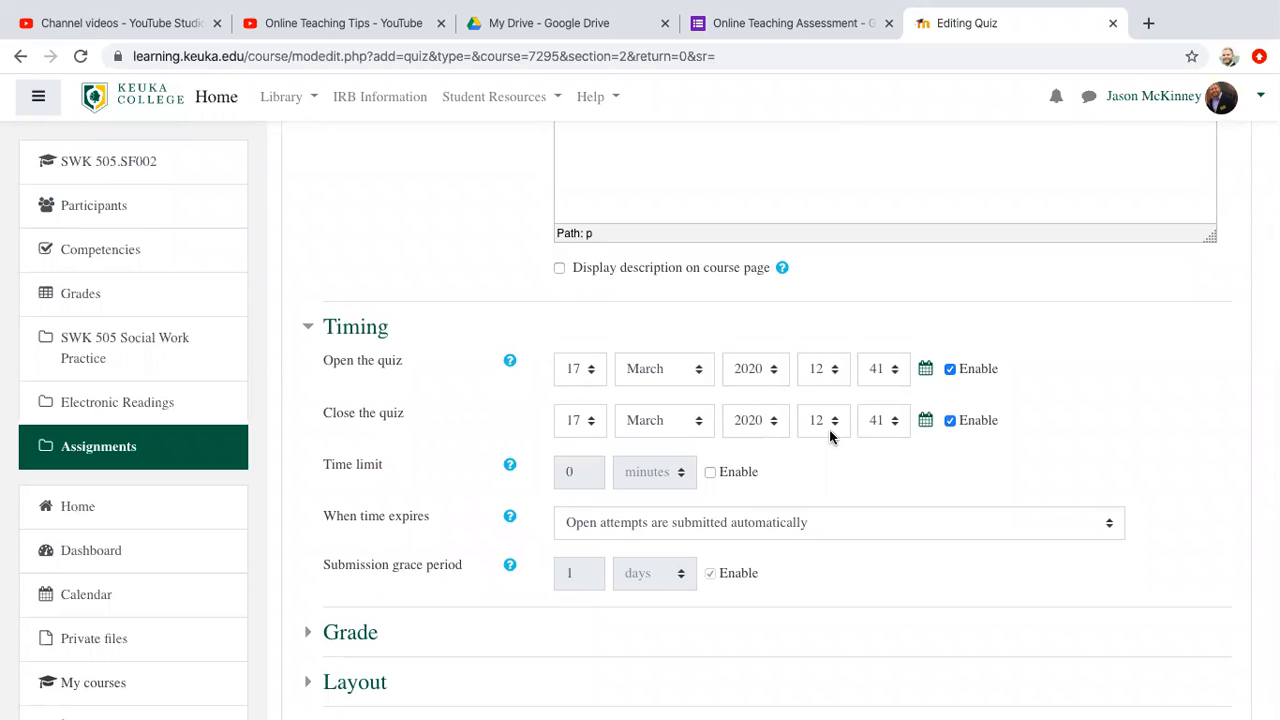
{"action": "scroll", "coordinate": [830, 436], "scroll_direction": "down", "scroll_amount": 1}
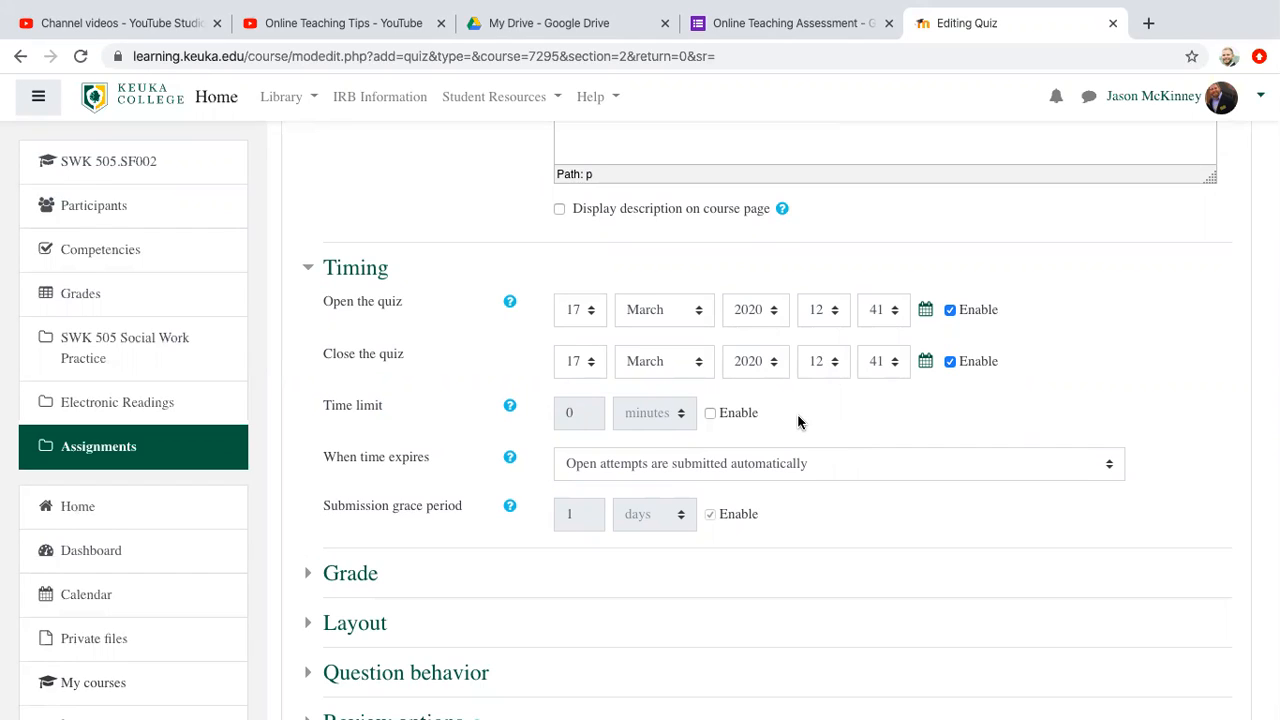
{"action": "left_click", "coordinate": [710, 414]}
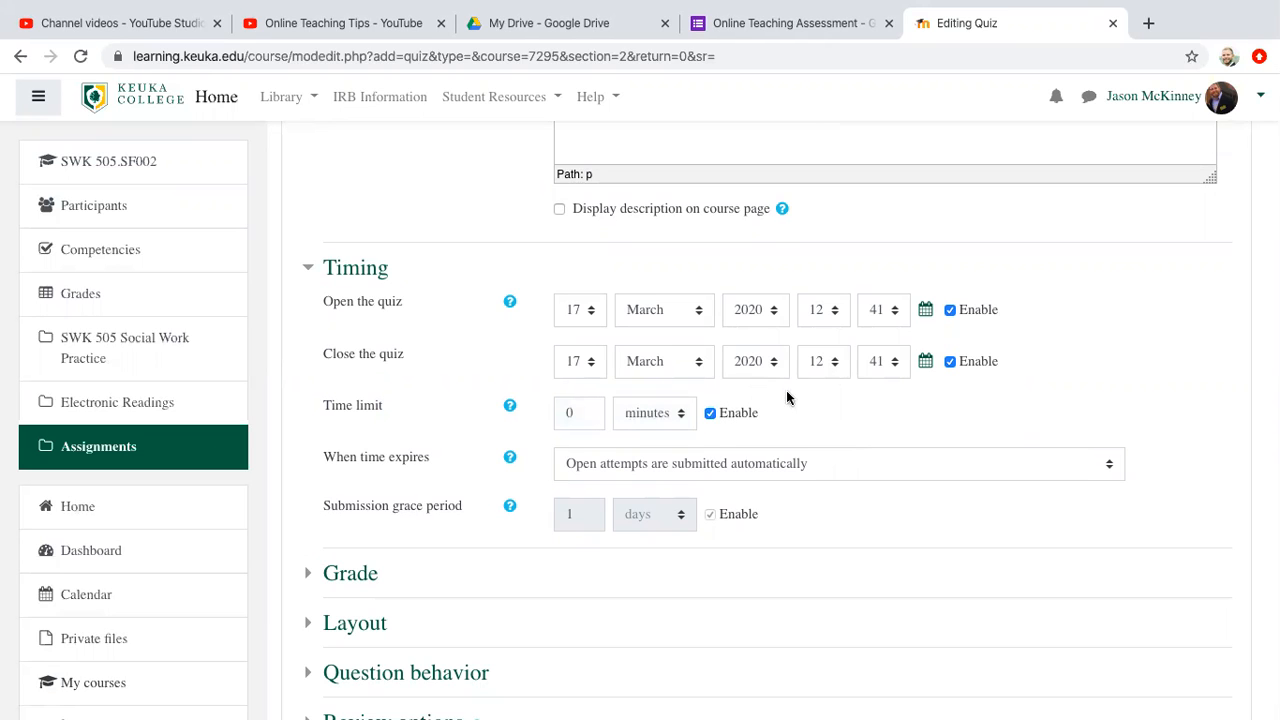
{"action": "left_click", "coordinate": [710, 414]}
Step: Set the attempts allowed to 1 in the quiz's Grade settings
{"action": "scroll", "coordinate": [694, 543], "scroll_direction": "down", "scroll_amount": 4}
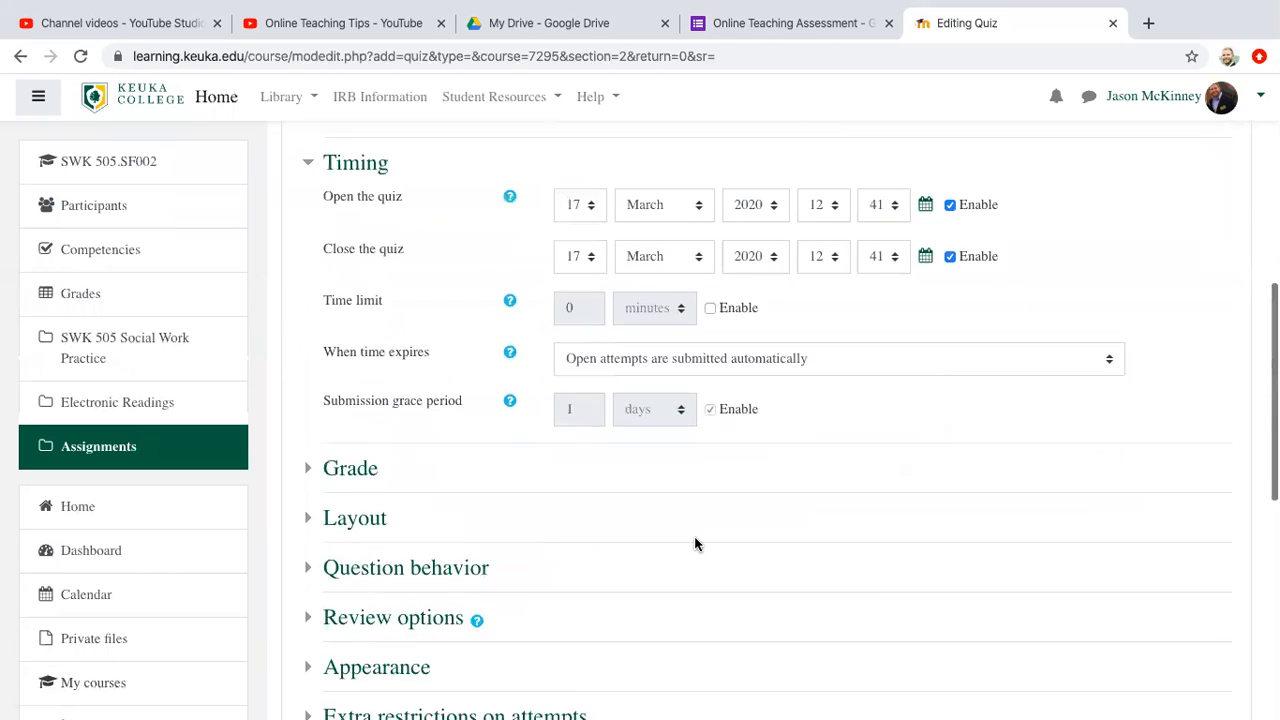
{"action": "scroll", "coordinate": [695, 543], "scroll_direction": "down", "scroll_amount": 2}
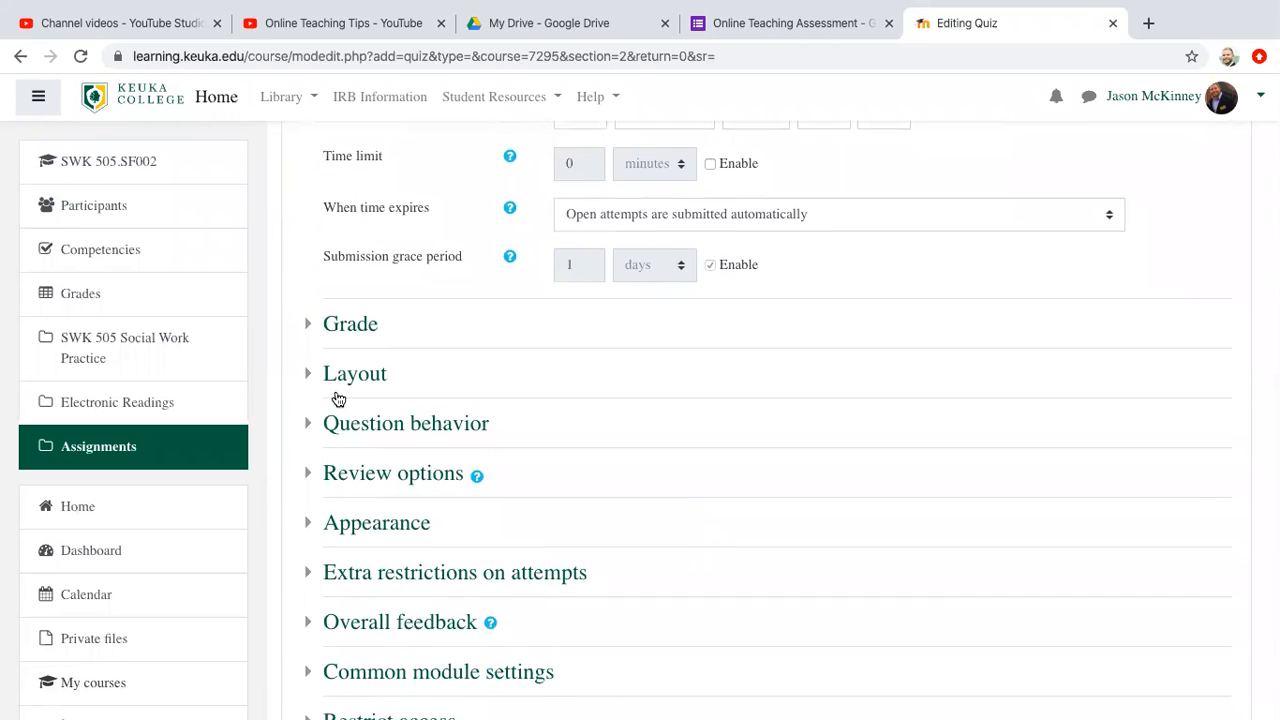
{"action": "left_click", "coordinate": [312, 324]}
{"action": "scroll", "coordinate": [719, 423], "scroll_direction": "down", "scroll_amount": 1}
{"action": "scroll", "coordinate": [719, 423], "scroll_direction": "down", "scroll_amount": 3}
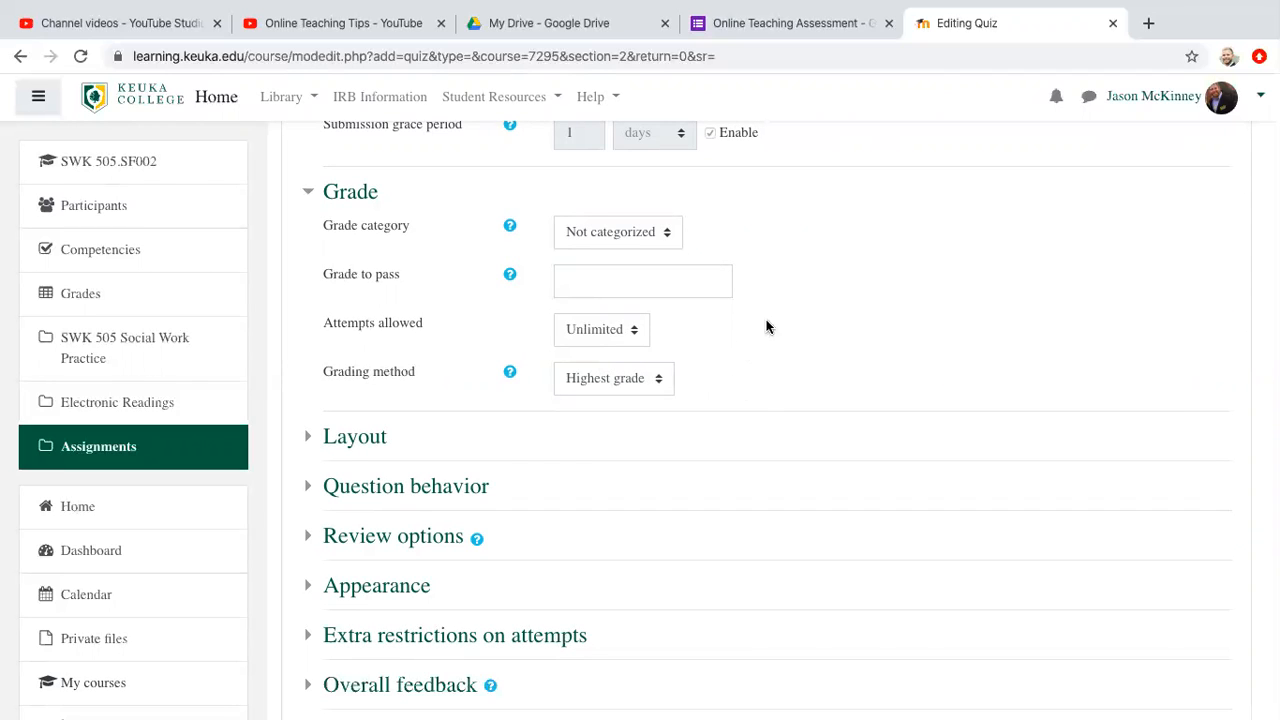
{"action": "left_click", "coordinate": [634, 338]}
{"action": "left_click", "coordinate": [619, 347]}
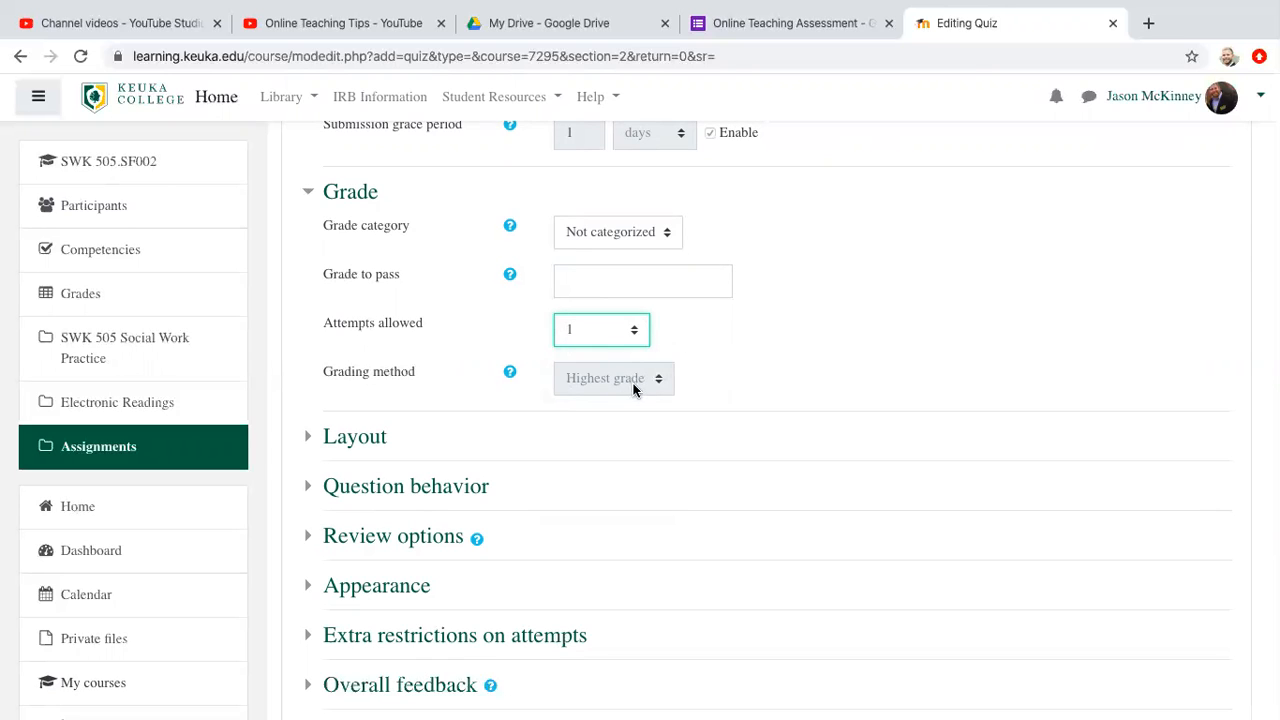
Step: Examine the quiz's Layout choices for starting a new page and its Question behavior settings for shuffling and feedback
{"action": "scroll", "coordinate": [754, 380], "scroll_direction": "down", "scroll_amount": 3}
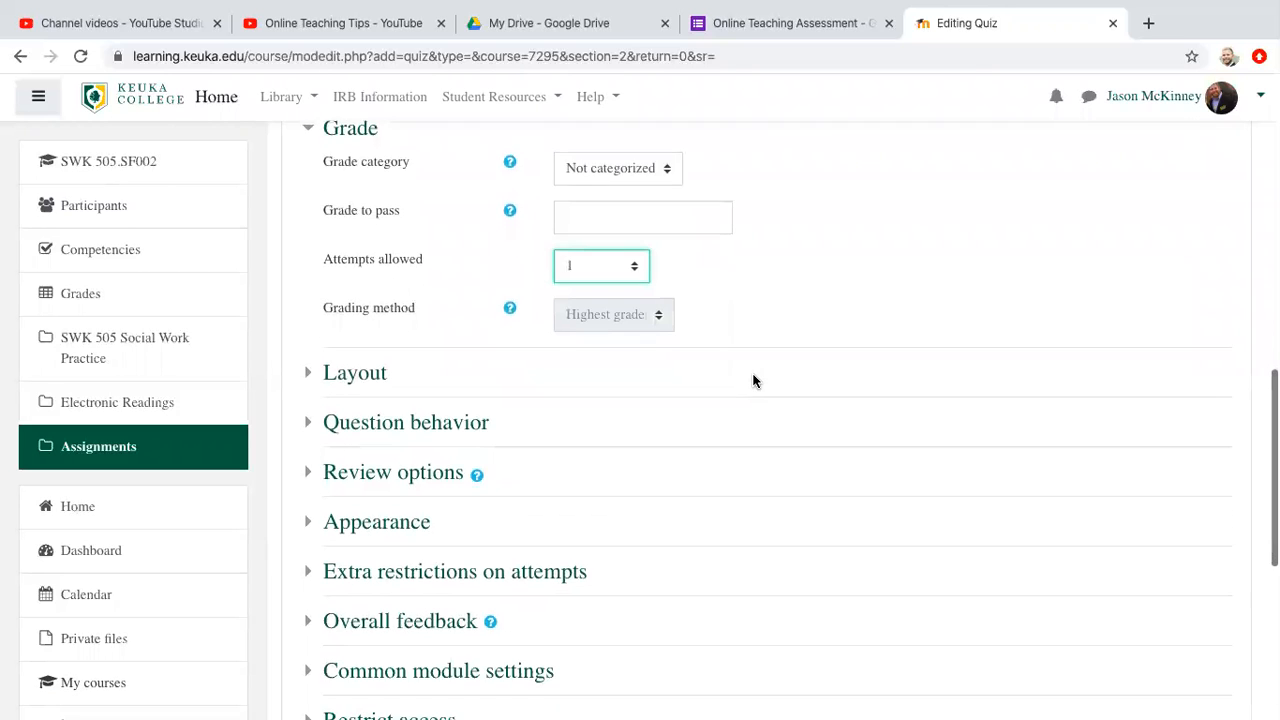
{"action": "scroll", "coordinate": [754, 381], "scroll_direction": "down", "scroll_amount": 1}
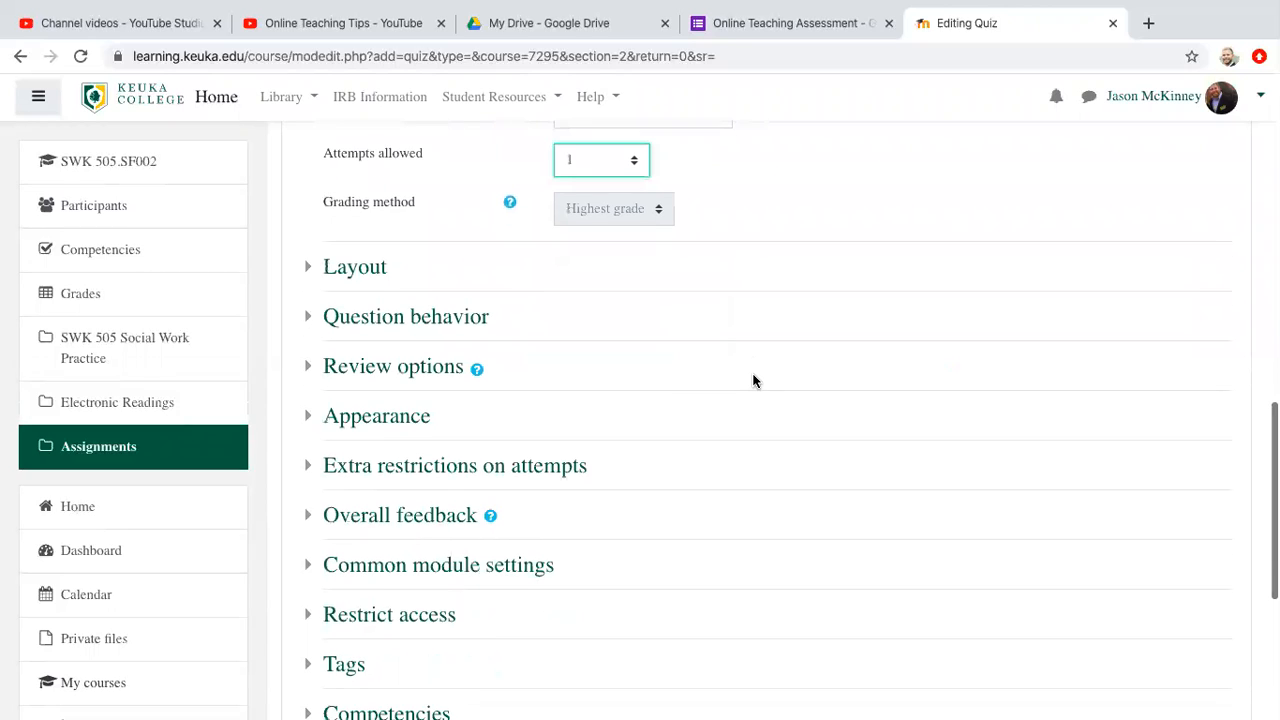
{"action": "left_click", "coordinate": [307, 271]}
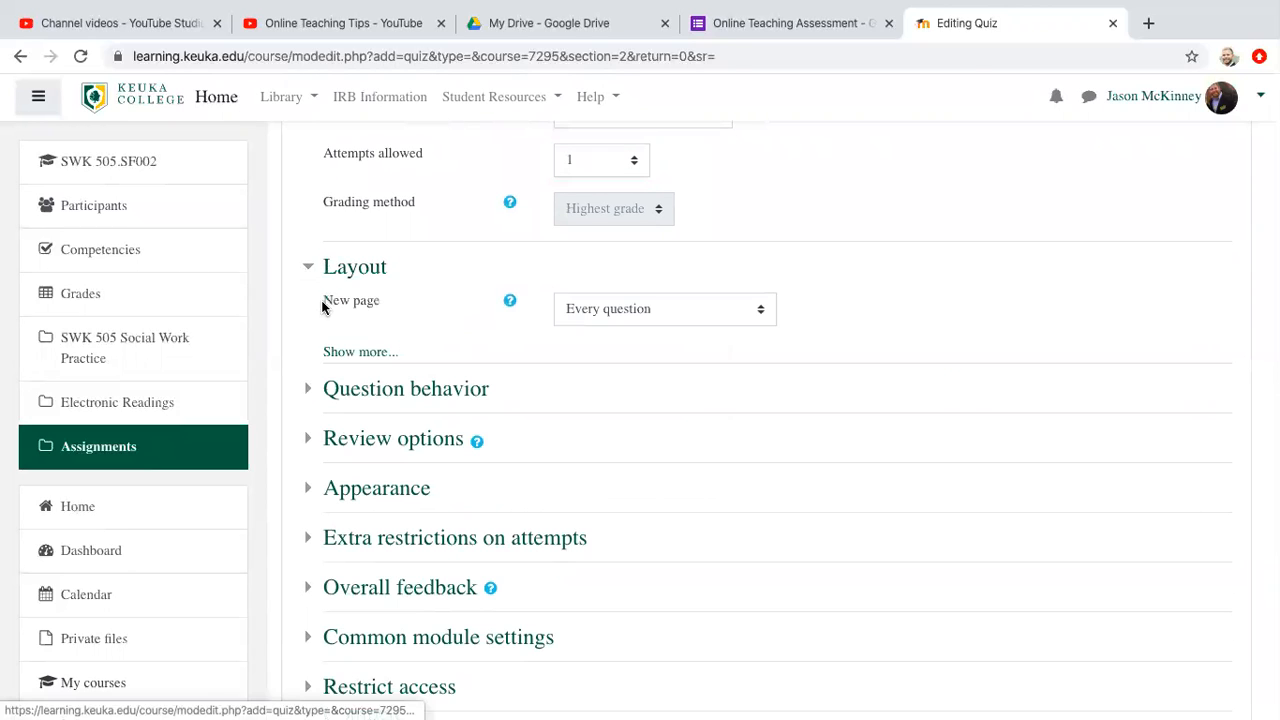
{"action": "left_click", "coordinate": [710, 318]}
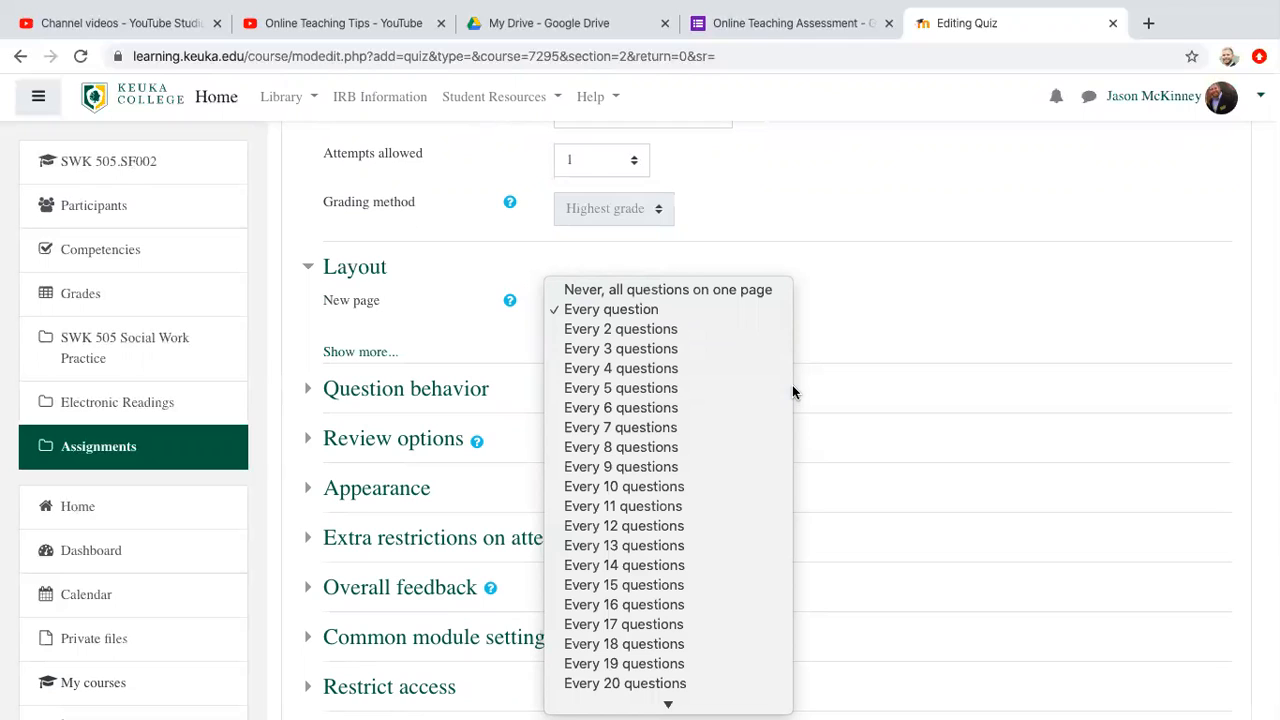
{"action": "left_click", "coordinate": [870, 334]}
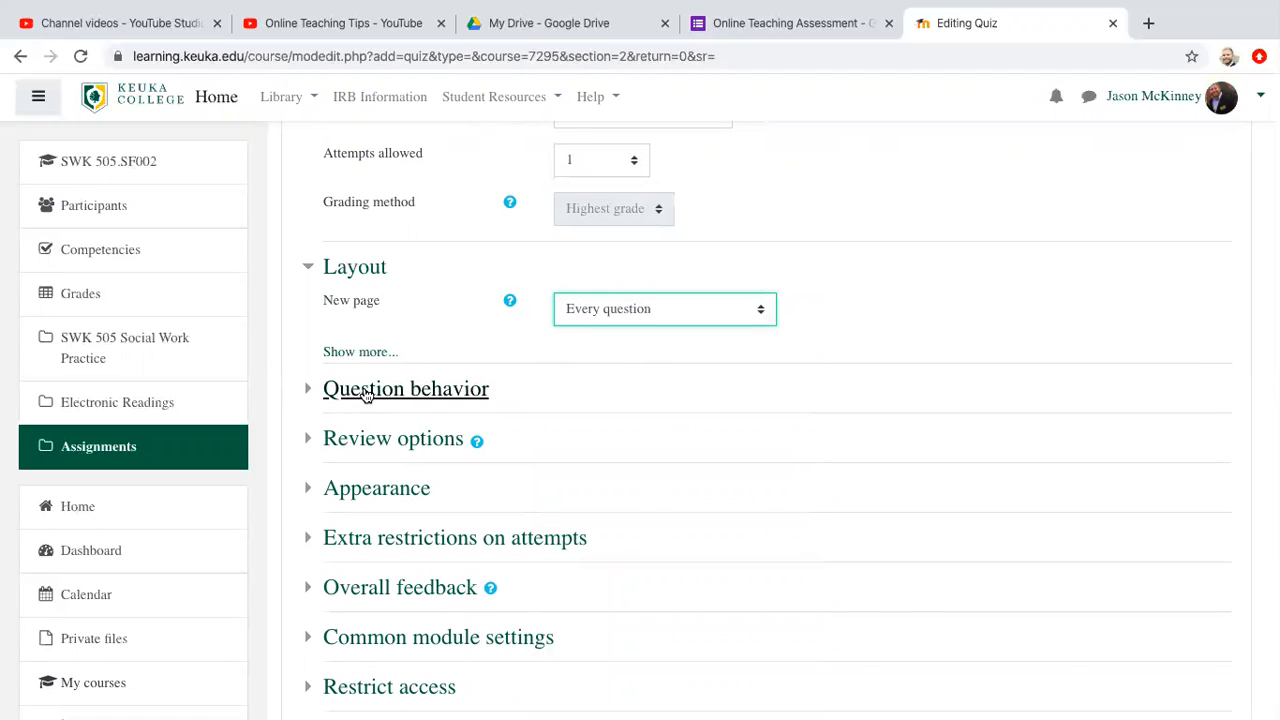
{"action": "left_click", "coordinate": [311, 394]}
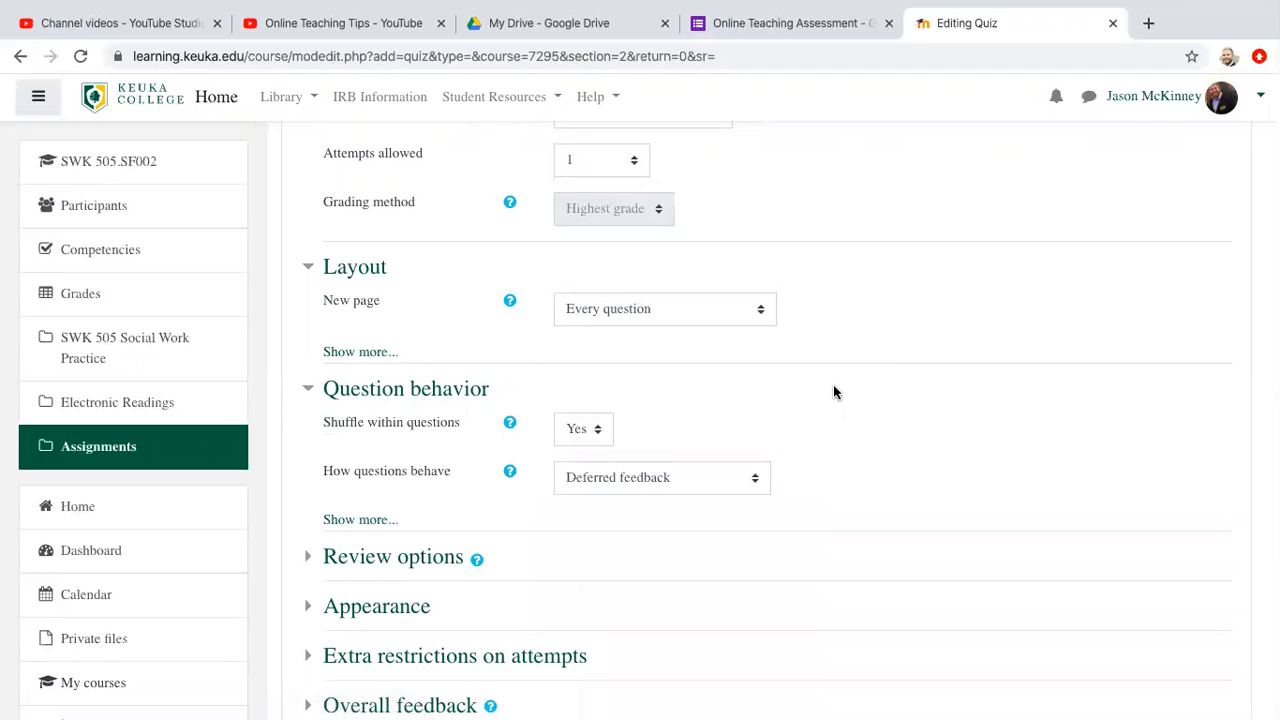
{"action": "scroll", "coordinate": [775, 403], "scroll_direction": "down", "scroll_amount": 1}
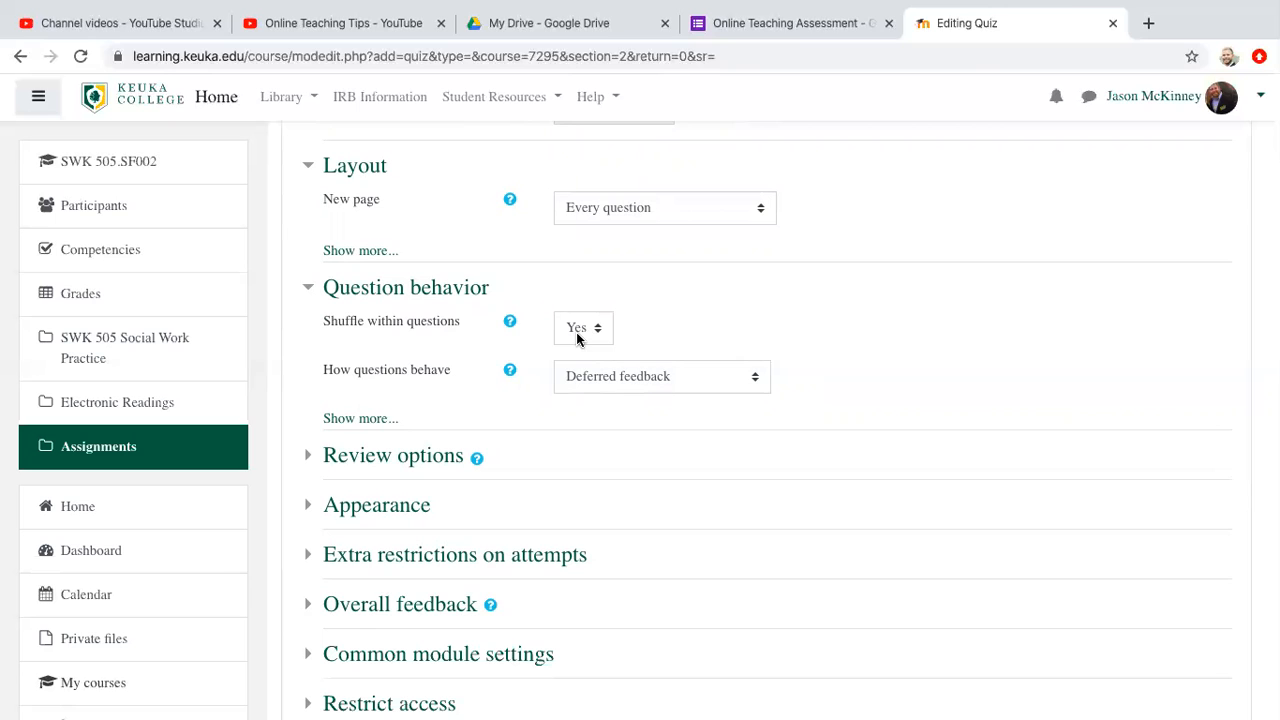
{"action": "scroll", "coordinate": [471, 386], "scroll_direction": "down", "scroll_amount": 2}
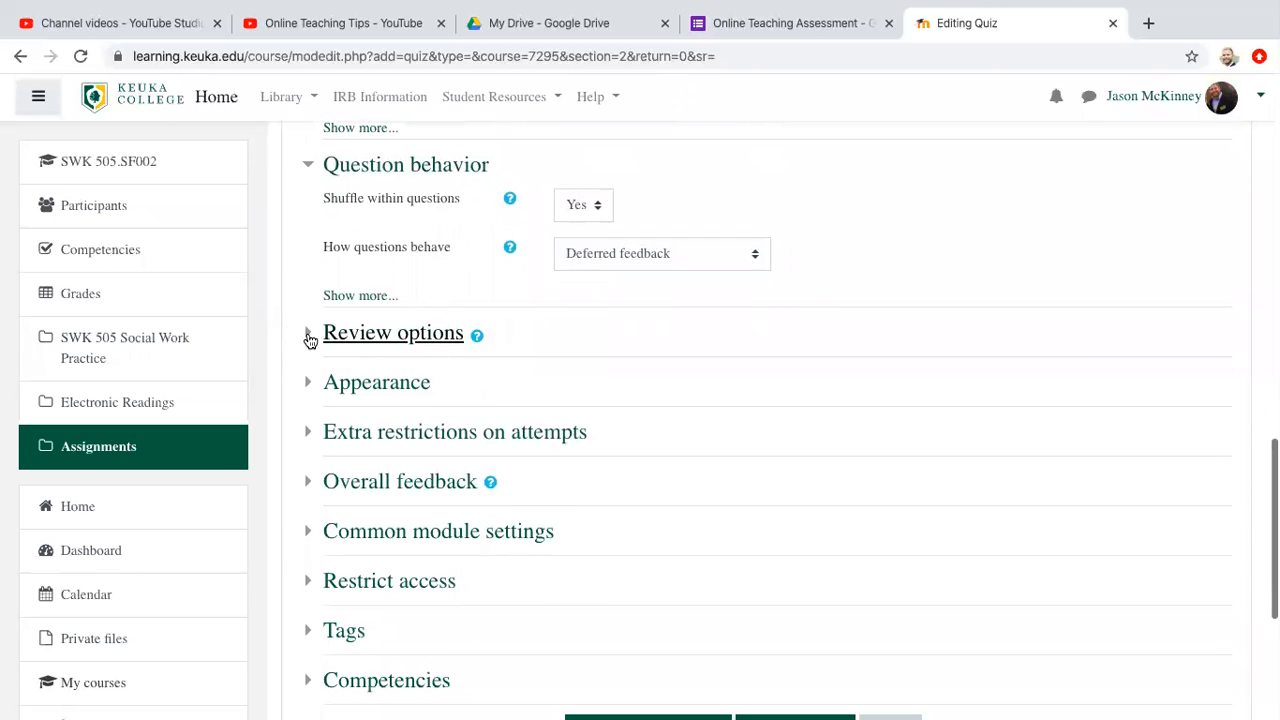
Step: Save and display the new quiz, and open it for editing its questions
{"action": "scroll", "coordinate": [290, 408], "scroll_direction": "down", "scroll_amount": 3}
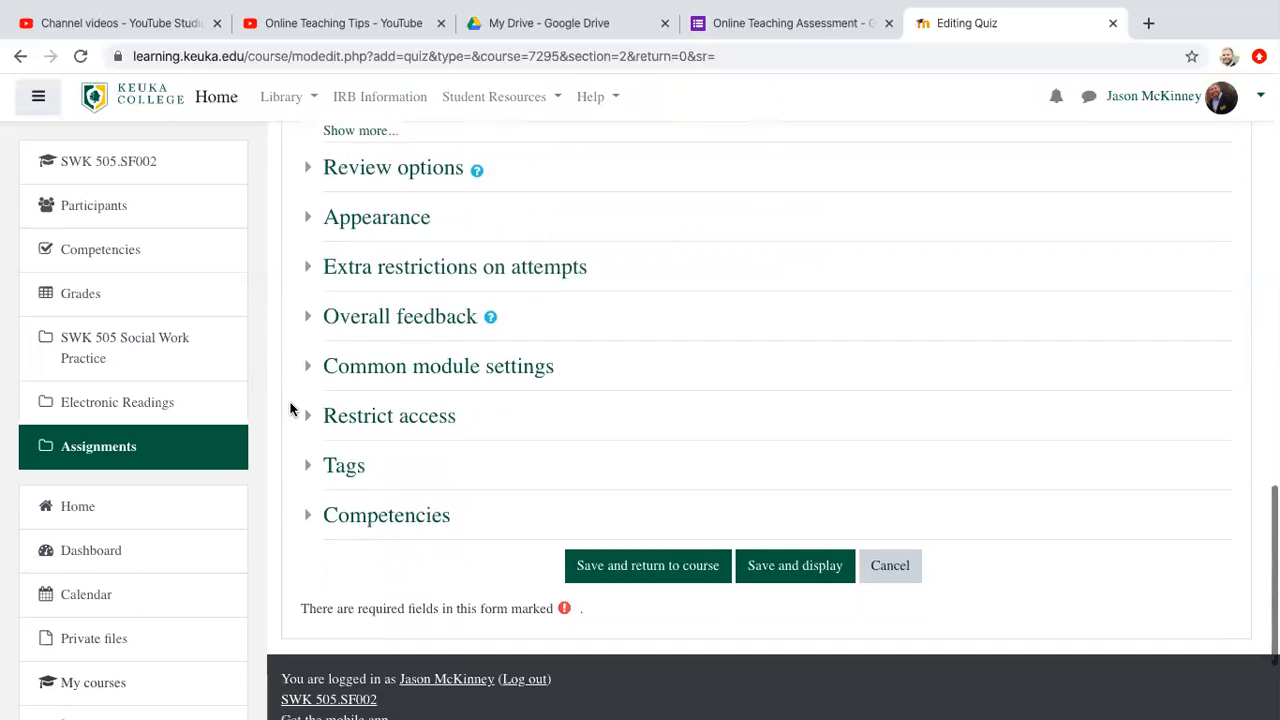
{"action": "left_click", "coordinate": [766, 487]}
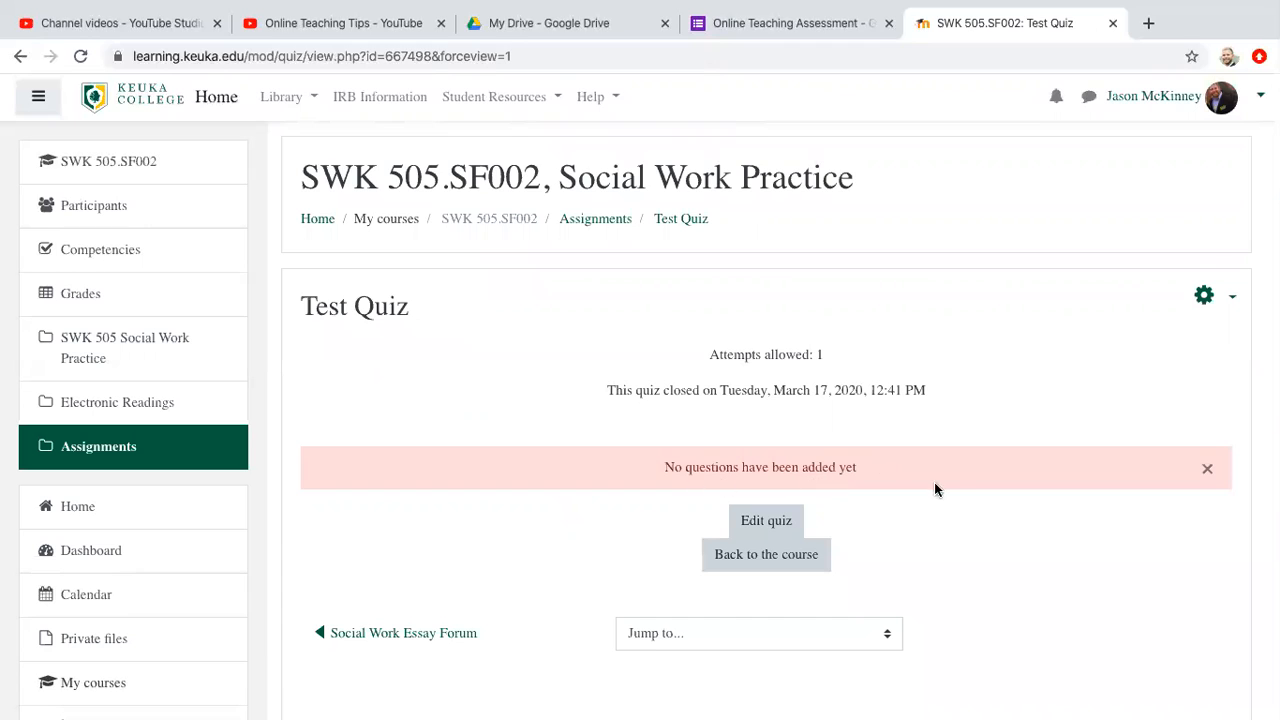
{"action": "left_click", "coordinate": [758, 527]}
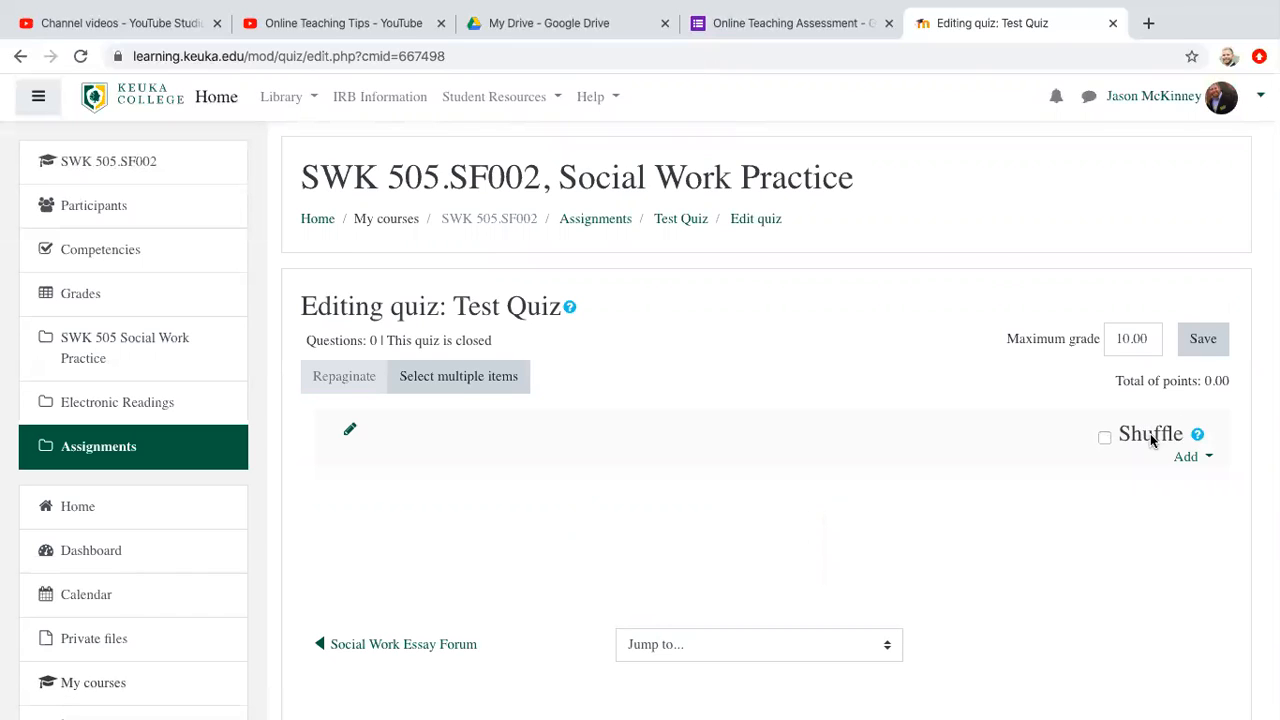
Step: Add a new True/False question to the quiz
{"action": "left_click", "coordinate": [1207, 458]}
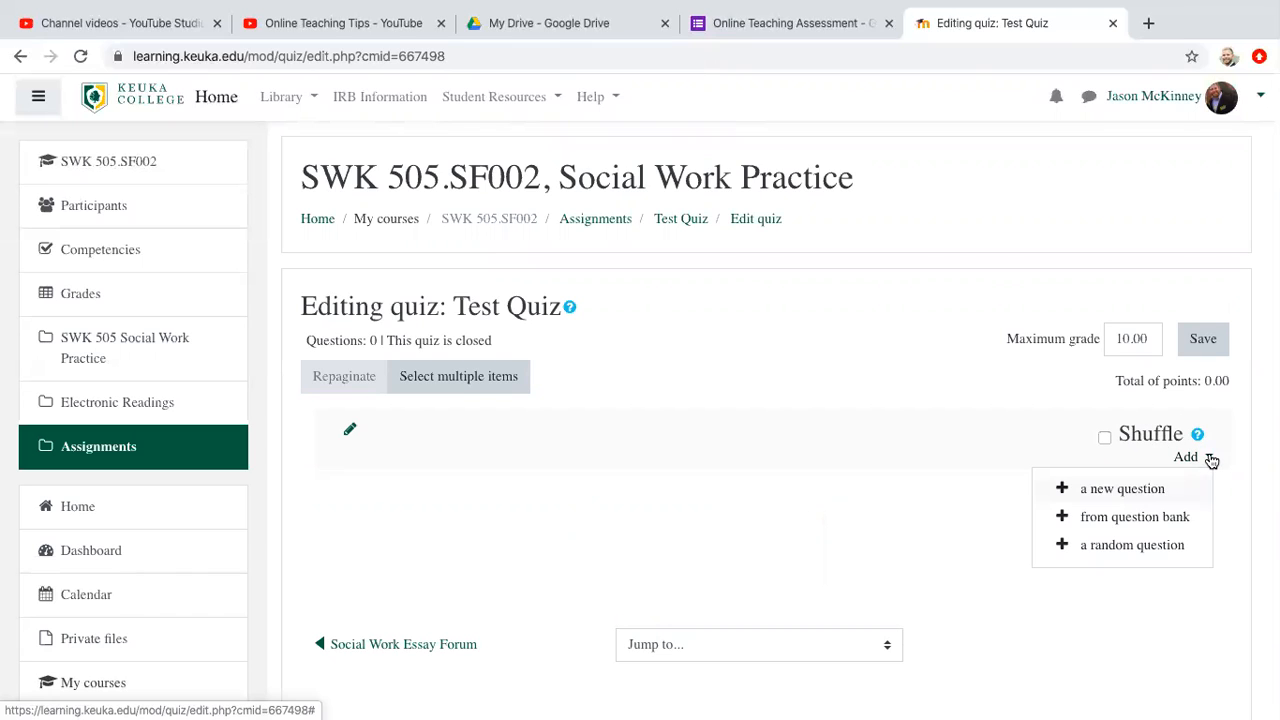
{"action": "left_click", "coordinate": [1146, 494]}
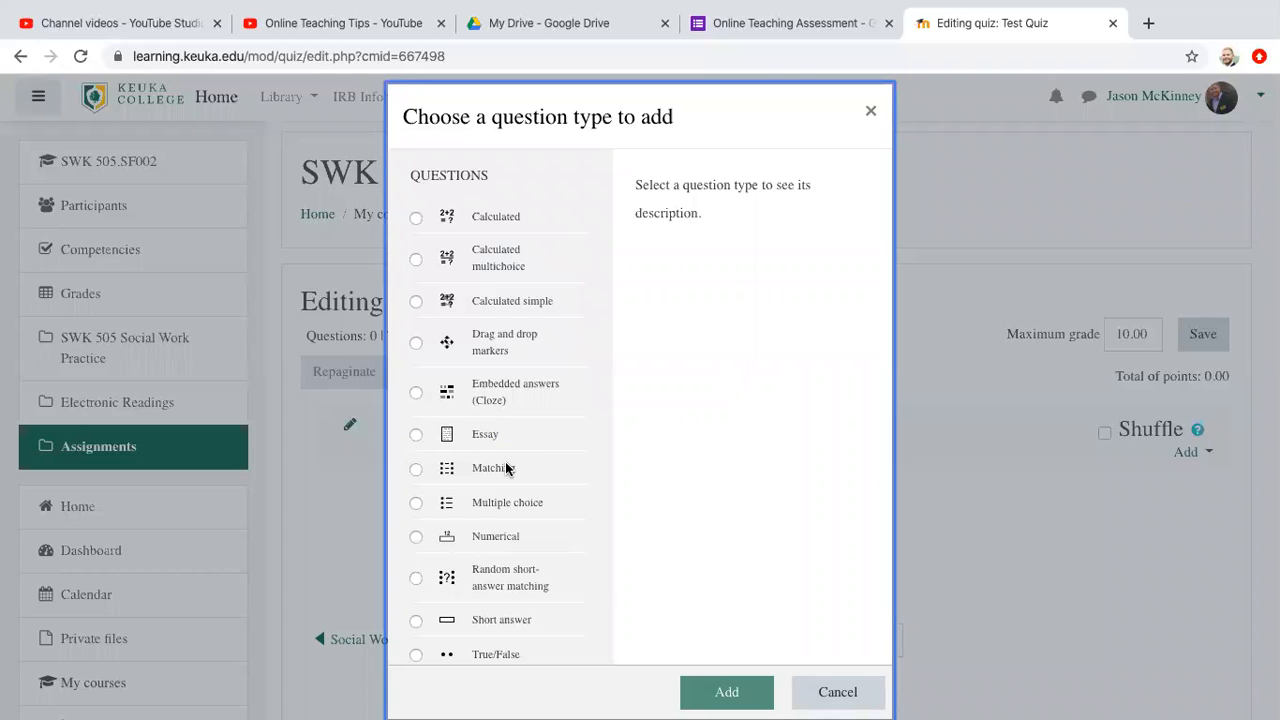
{"action": "scroll", "coordinate": [505, 463], "scroll_direction": "down", "scroll_amount": 2}
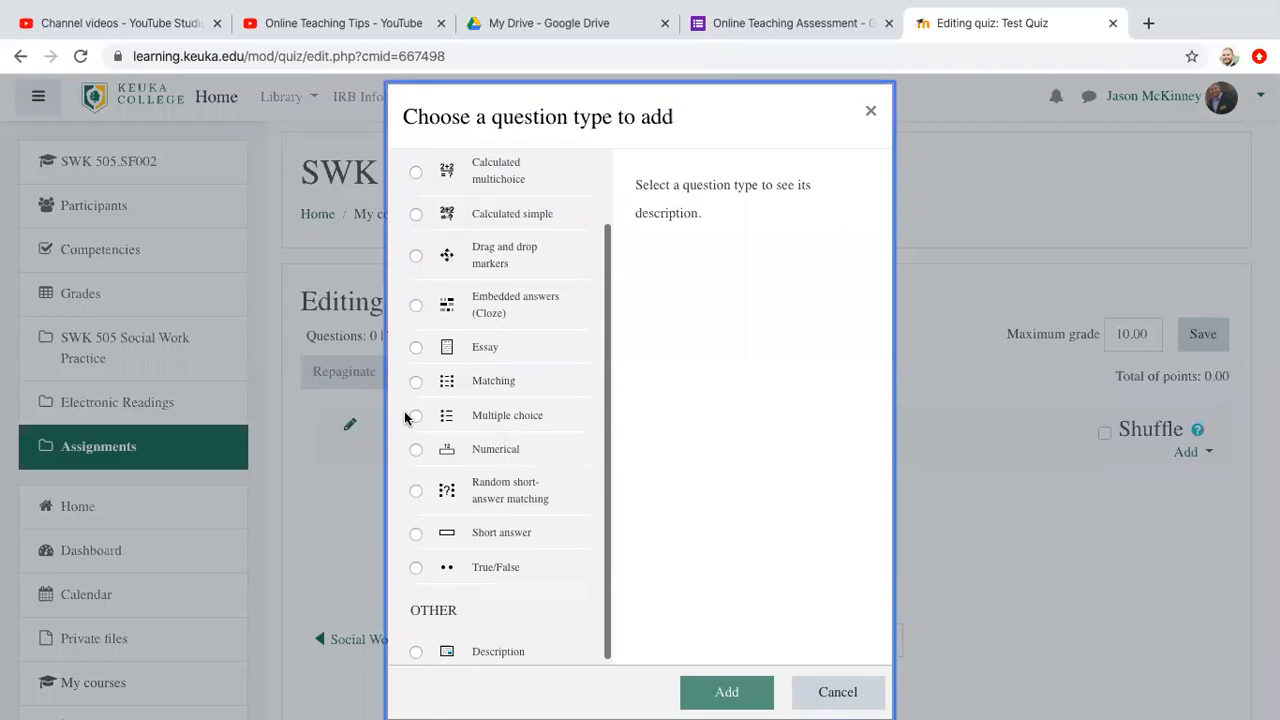
{"action": "left_click", "coordinate": [415, 568]}
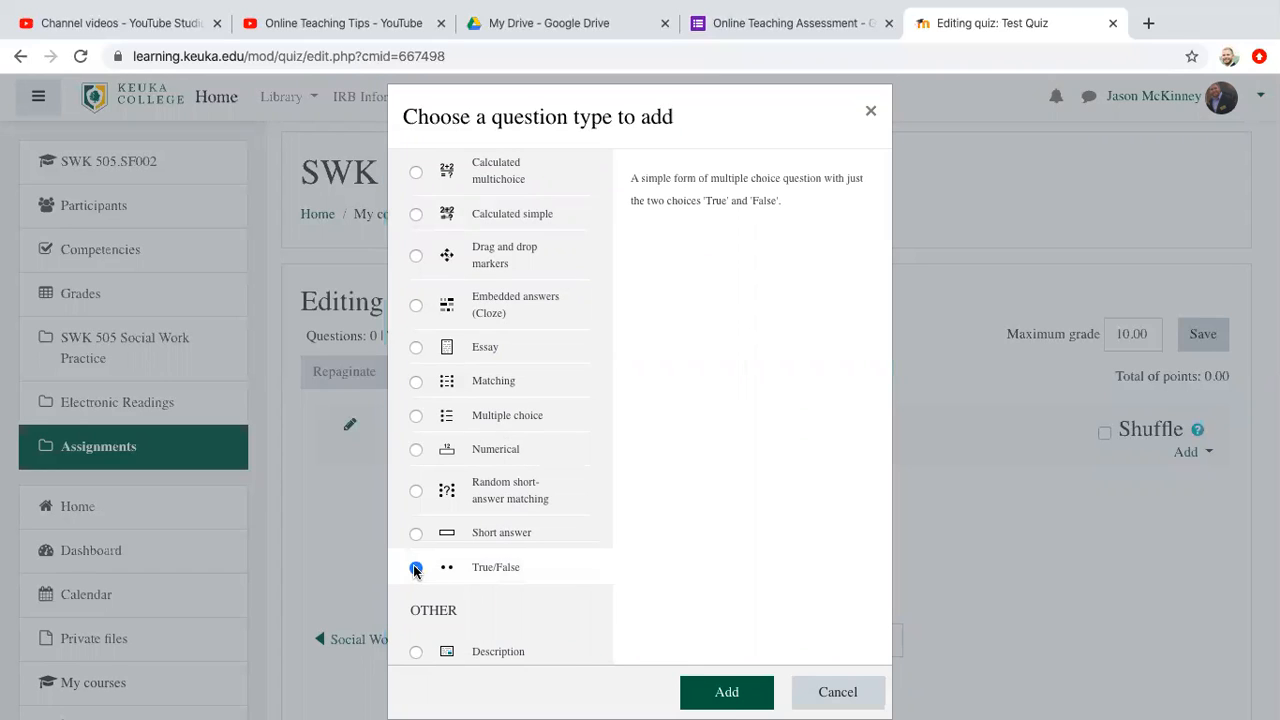
{"action": "left_click", "coordinate": [740, 693]}
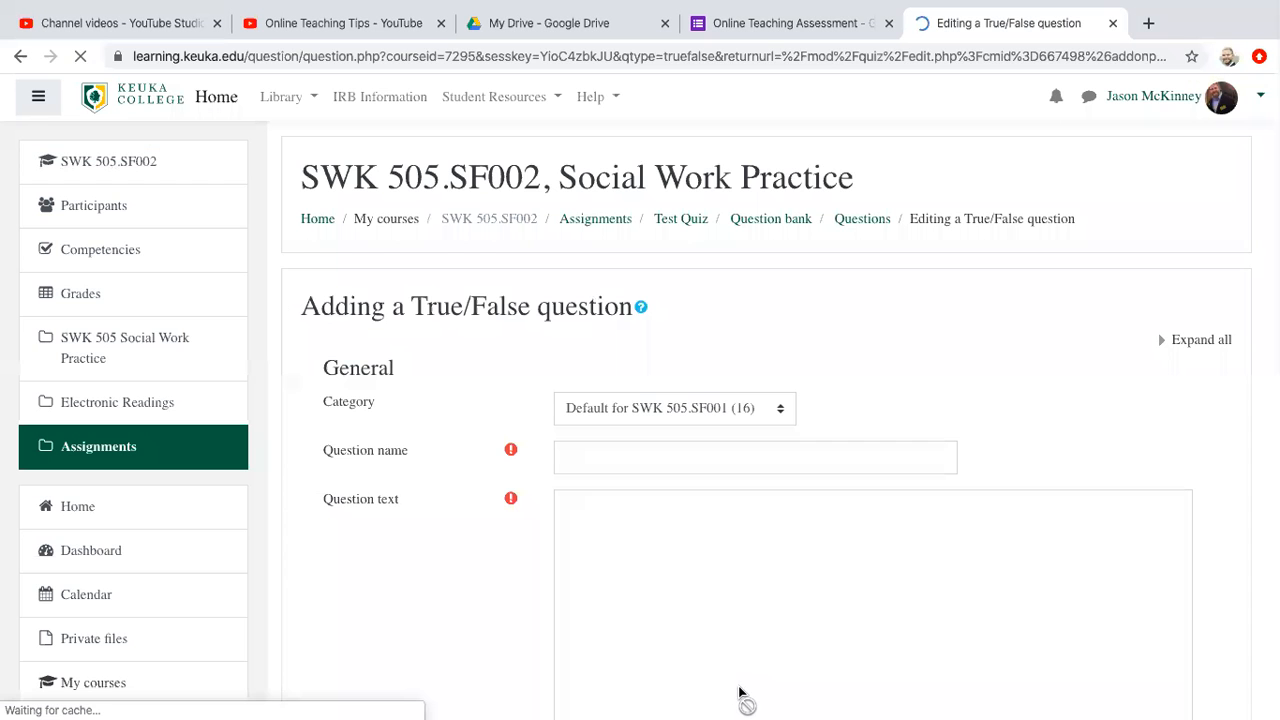
Step: Name the True/False question Pavlov and enter the question text "Classic Conditioning was developed by Pavlov."
{"action": "left_click", "coordinate": [610, 457]}
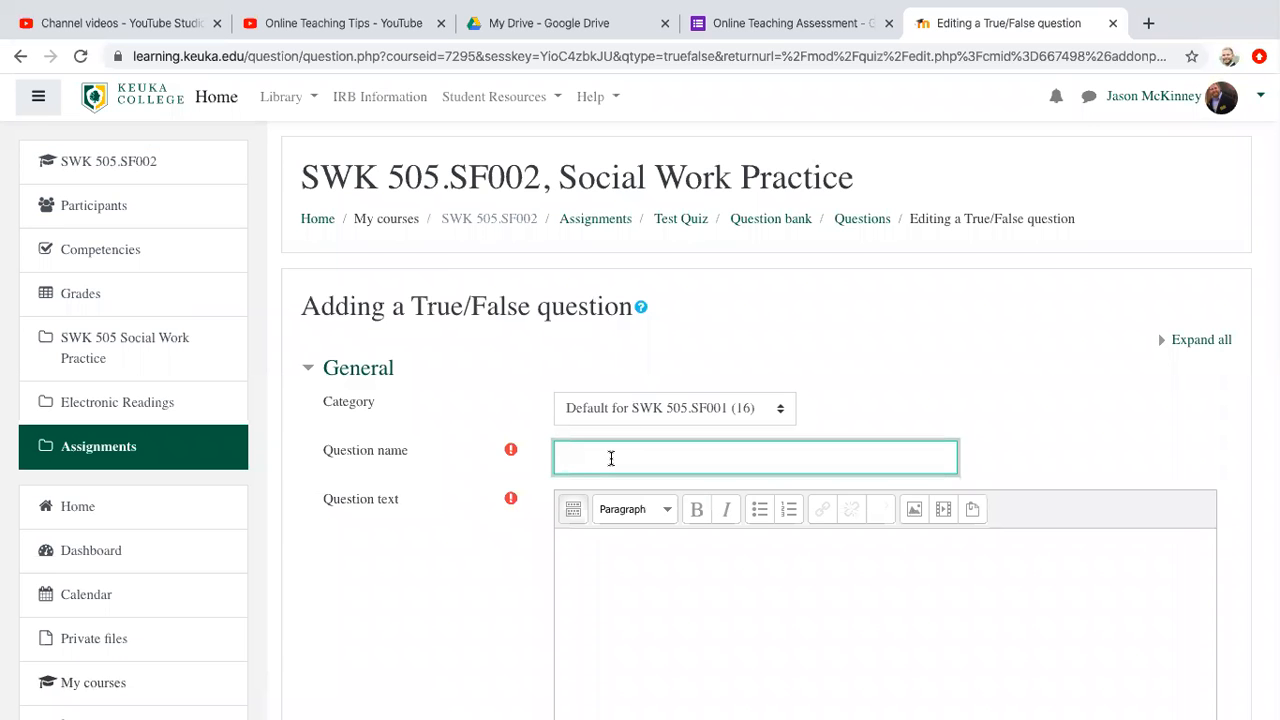
{"action": "scroll", "coordinate": [611, 457], "scroll_direction": "down", "scroll_amount": 3}
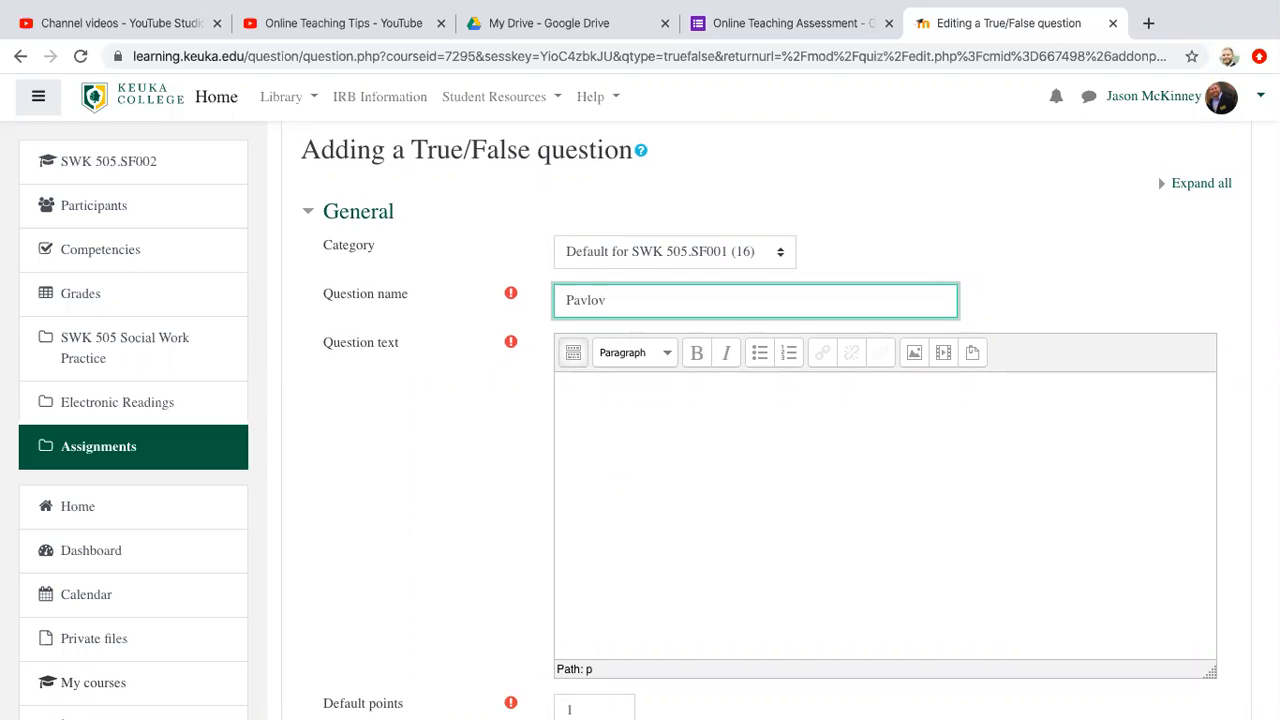
{"action": "scroll", "coordinate": [671, 500], "scroll_direction": "down", "scroll_amount": 2}
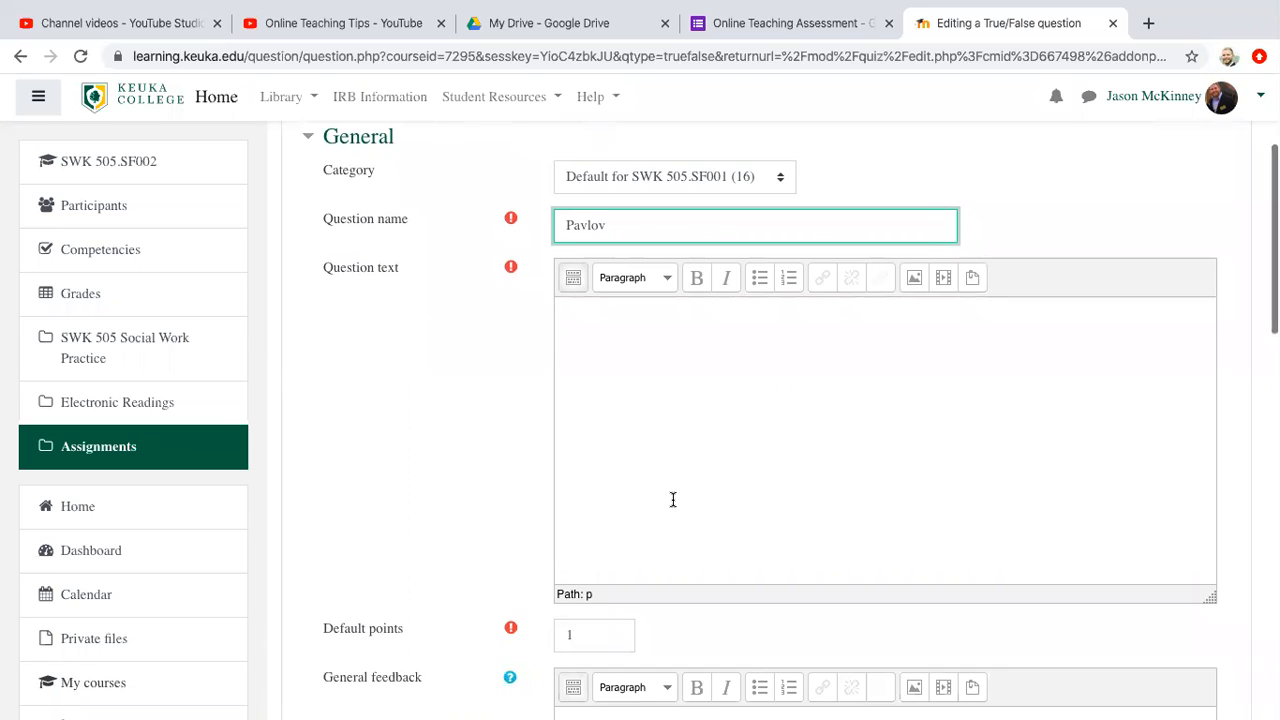
{"action": "left_click", "coordinate": [641, 346]}
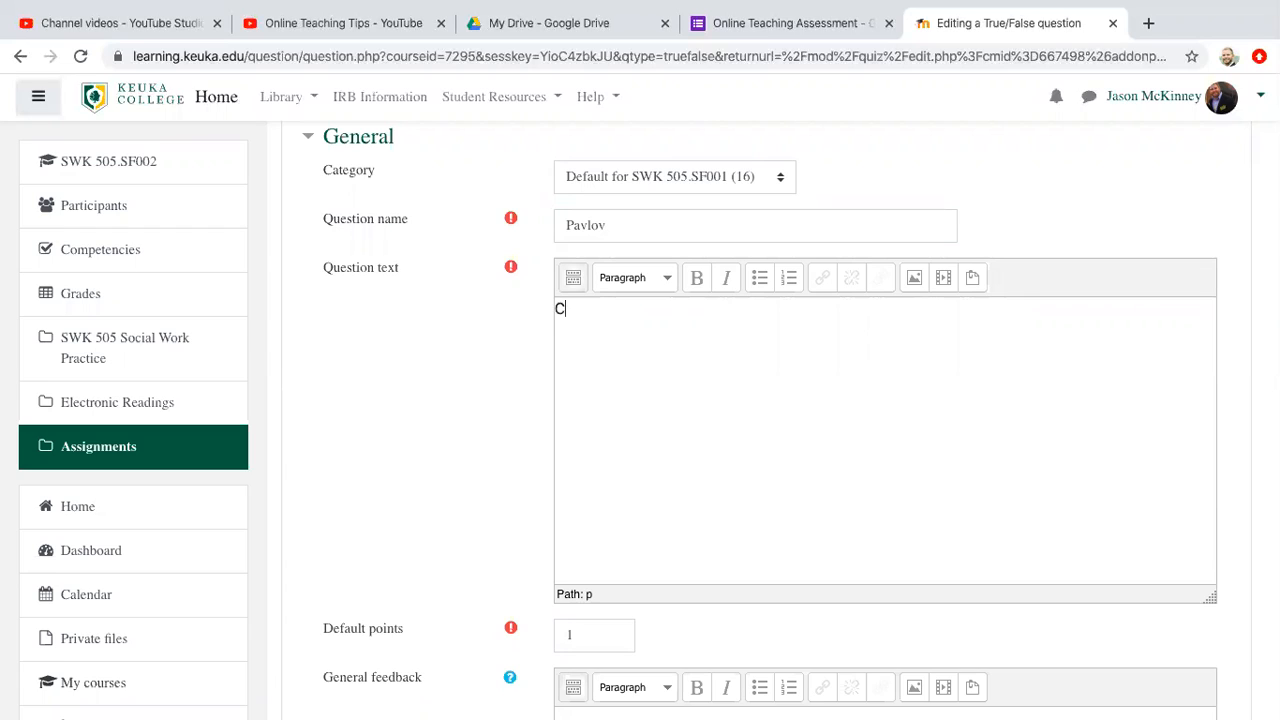
{"action": "type", "text": "Classic Conditioning"}
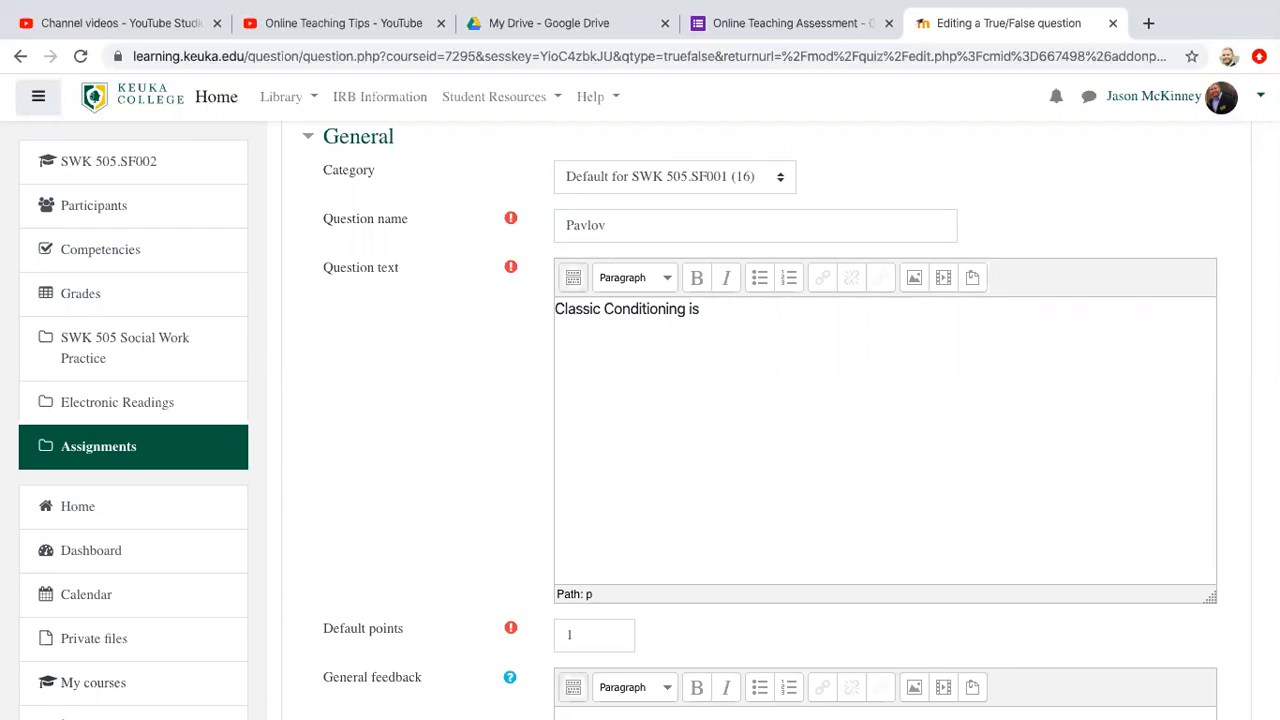
{"action": "type", "text": "was developed by Pavlov."}
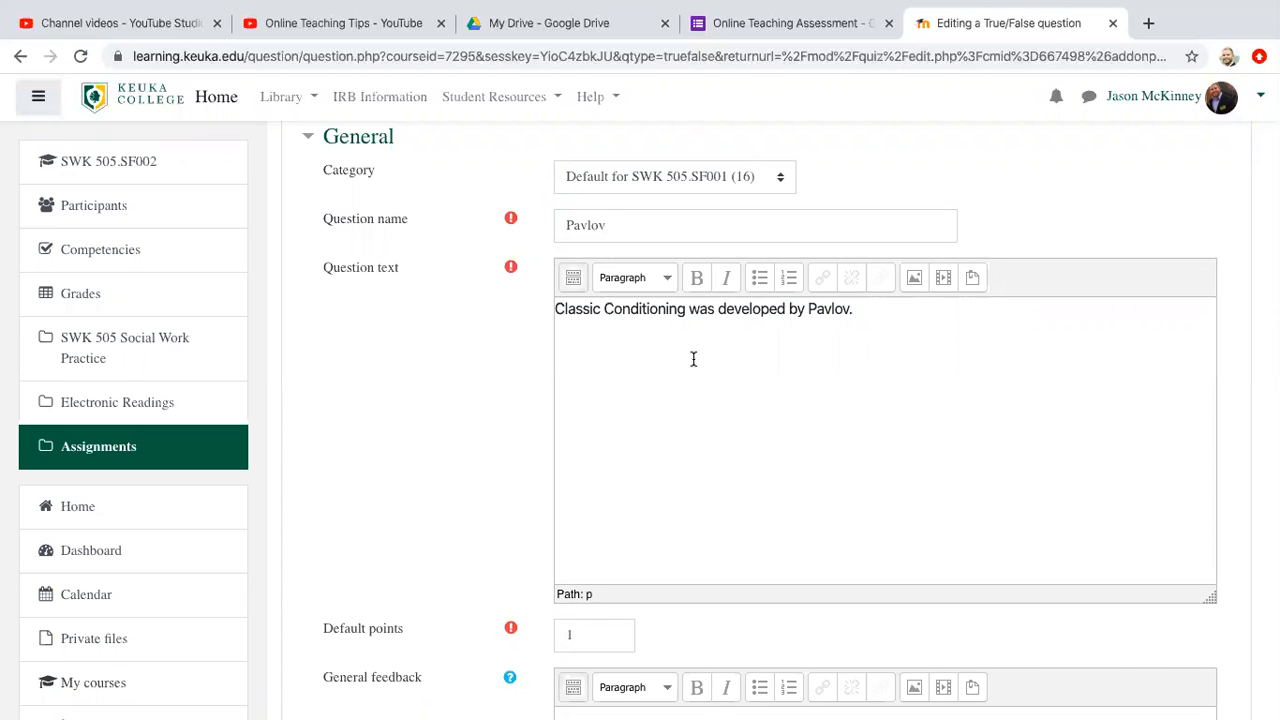
Step: Set the question's correct answer to True and save the changes while continuing to edit
{"action": "scroll", "coordinate": [693, 359], "scroll_direction": "down", "scroll_amount": 5}
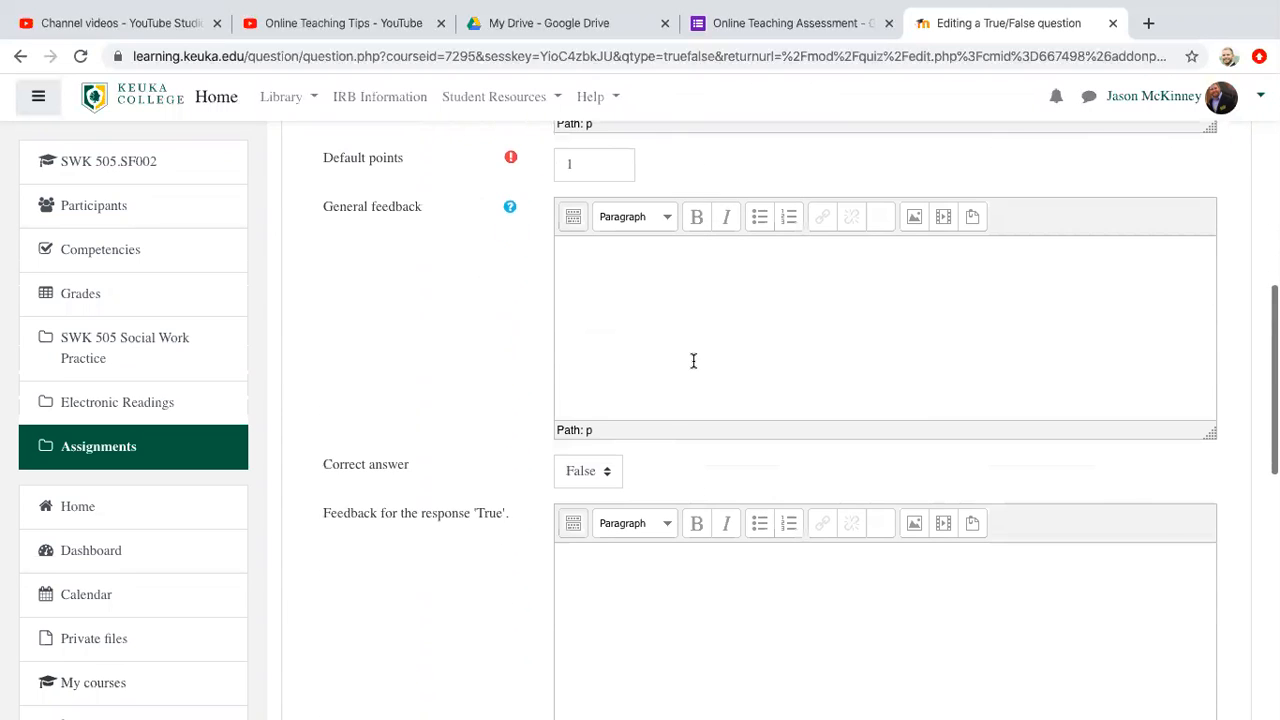
{"action": "scroll", "coordinate": [693, 360], "scroll_direction": "down", "scroll_amount": 2}
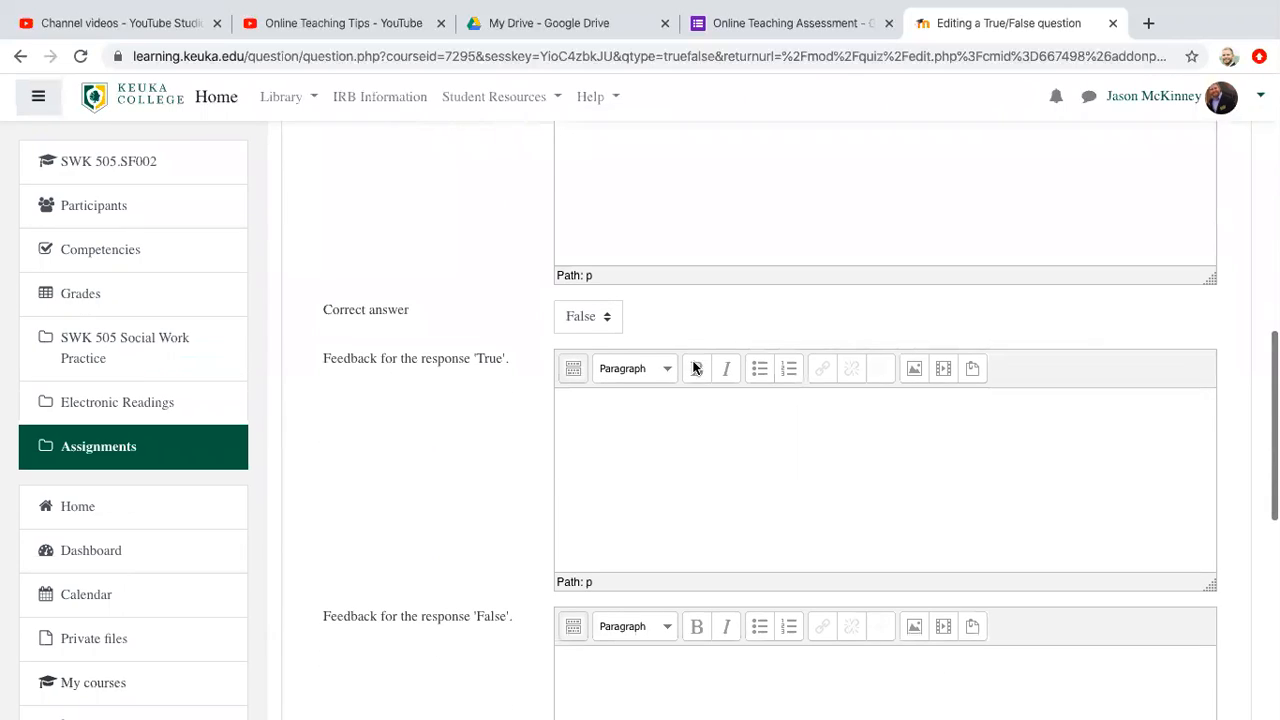
{"action": "left_click", "coordinate": [607, 319]}
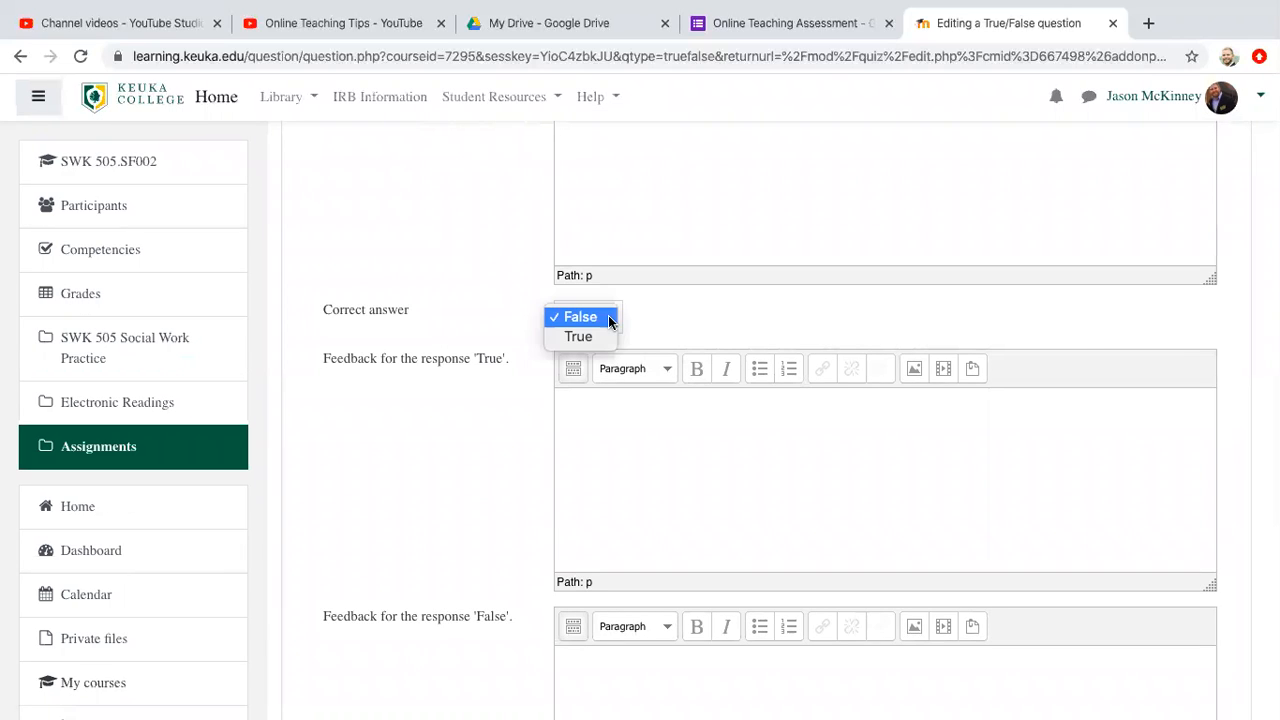
{"action": "left_click", "coordinate": [604, 337]}
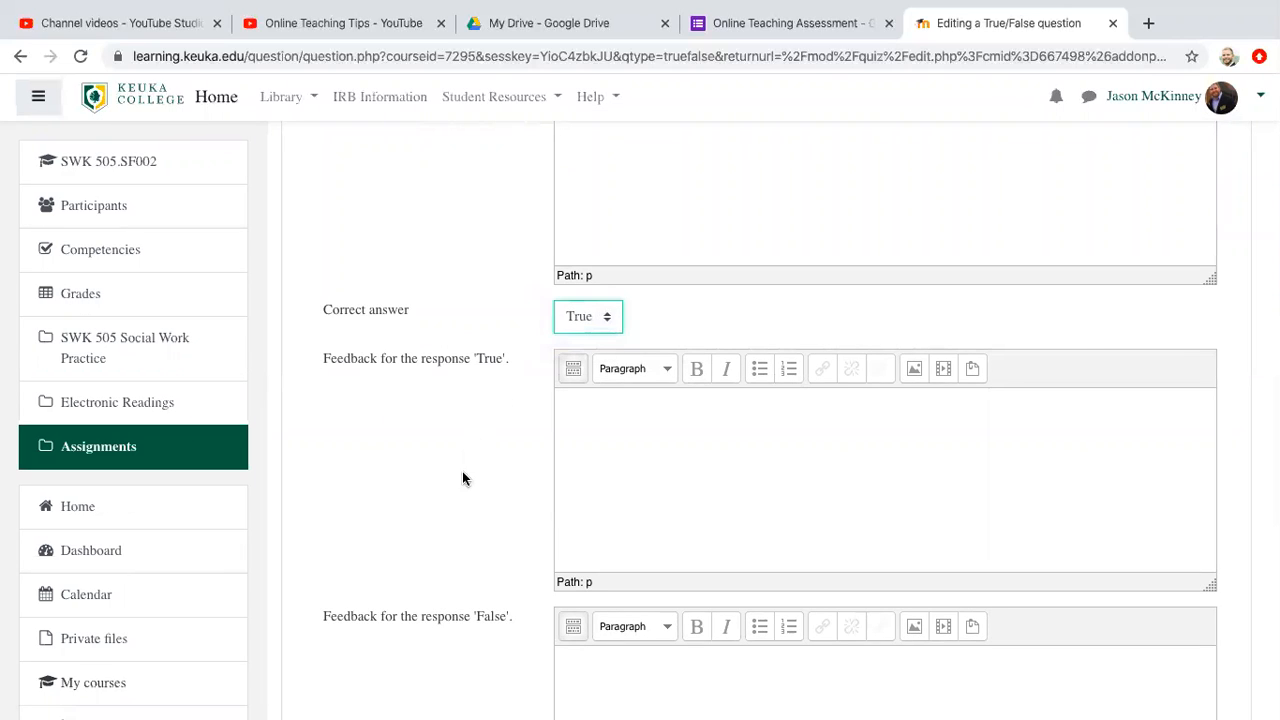
{"action": "scroll", "coordinate": [463, 477], "scroll_direction": "down", "scroll_amount": 2}
{"action": "scroll", "coordinate": [462, 471], "scroll_direction": "down", "scroll_amount": 4}
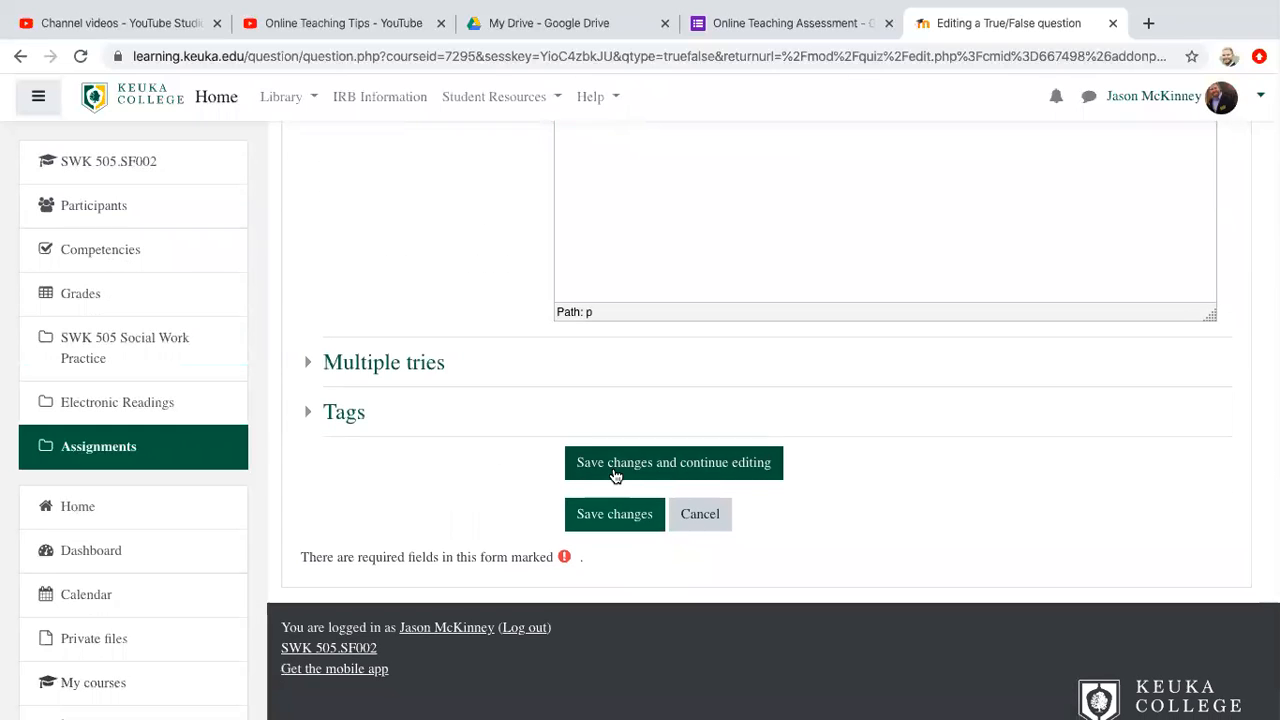
{"action": "left_click", "coordinate": [615, 473]}
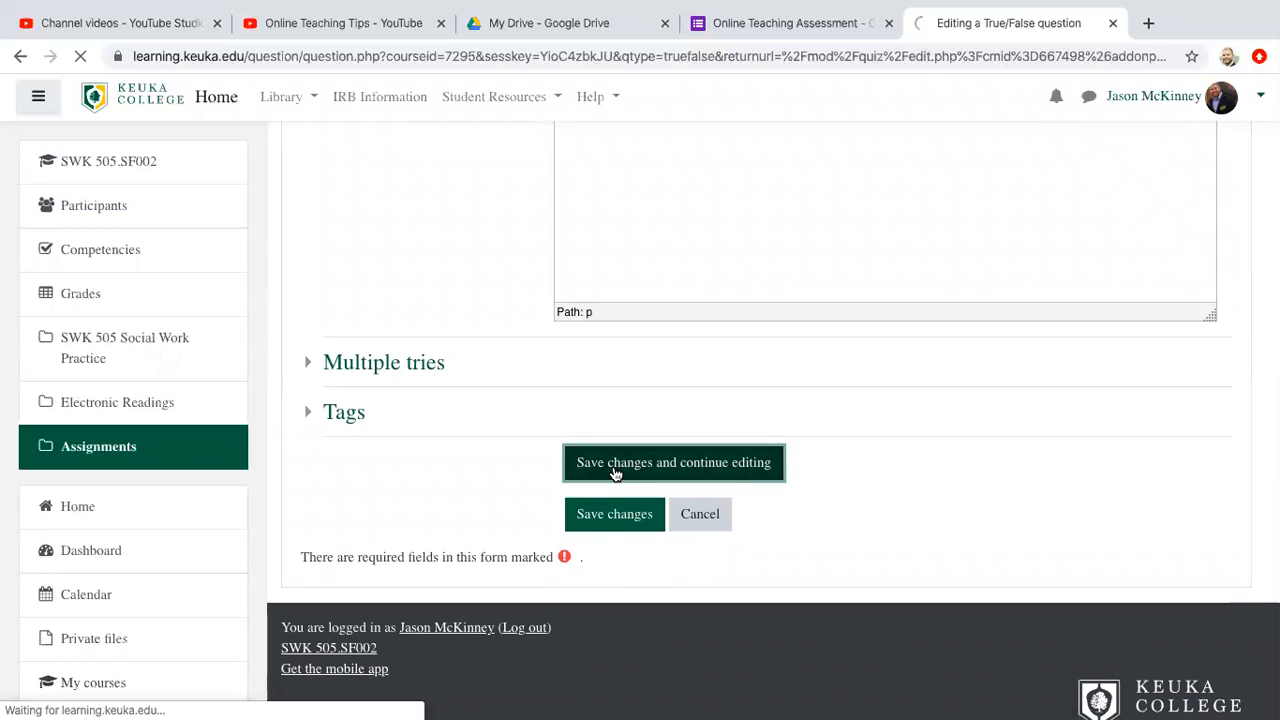
Step: Rename the True/False question as Pavlov Conditioning
{"action": "scroll", "coordinate": [609, 534], "scroll_direction": "down", "scroll_amount": 2}
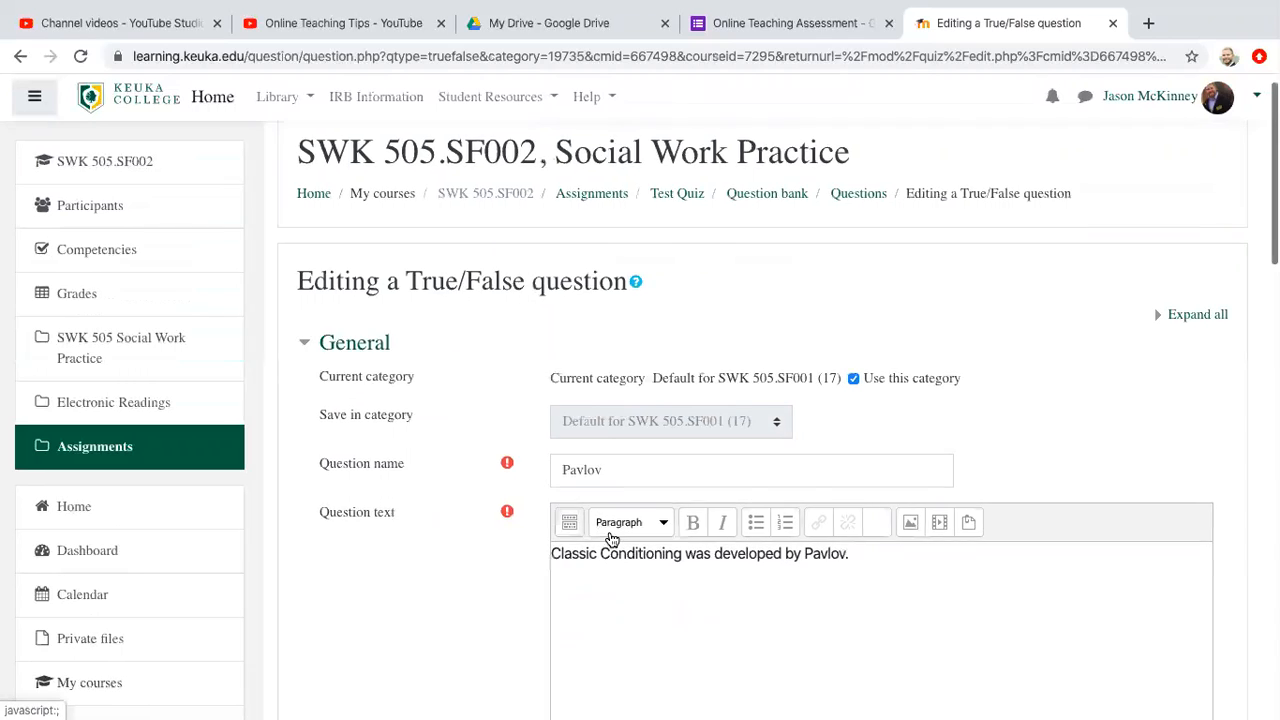
{"action": "left_click", "coordinate": [630, 350]}
{"action": "left_click", "coordinate": [661, 516]}
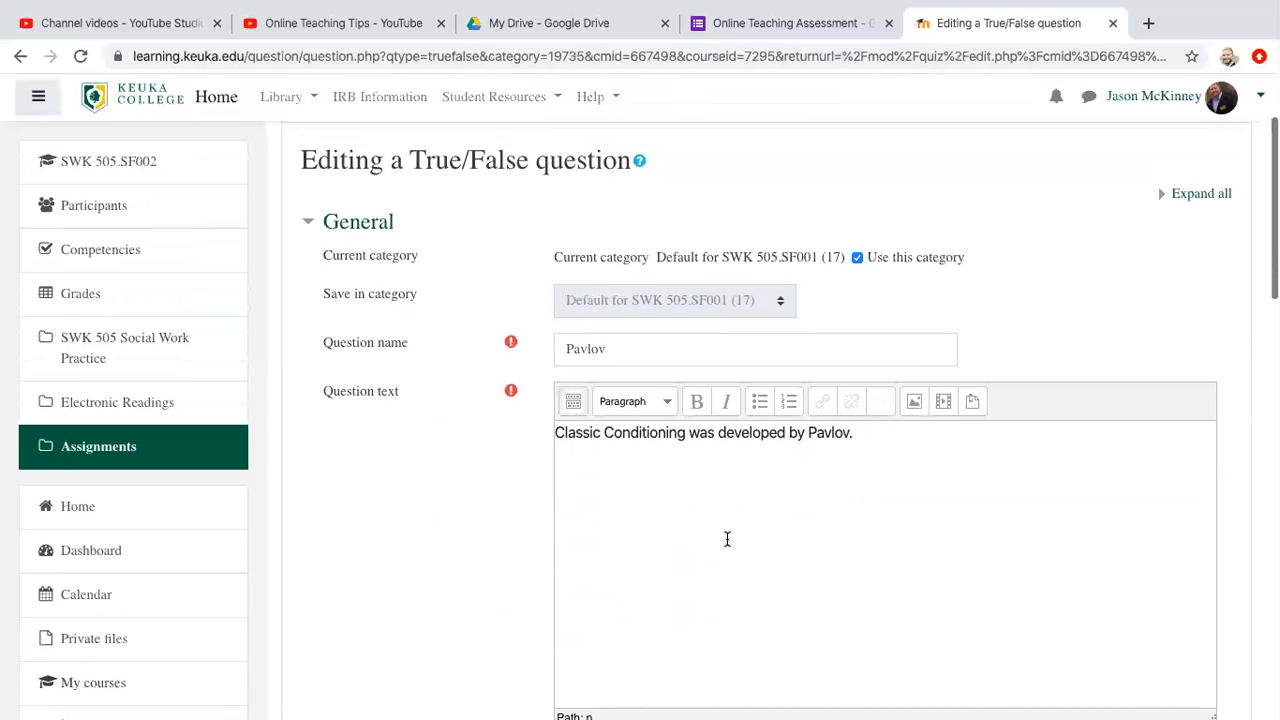
{"action": "left_click", "coordinate": [677, 351]}
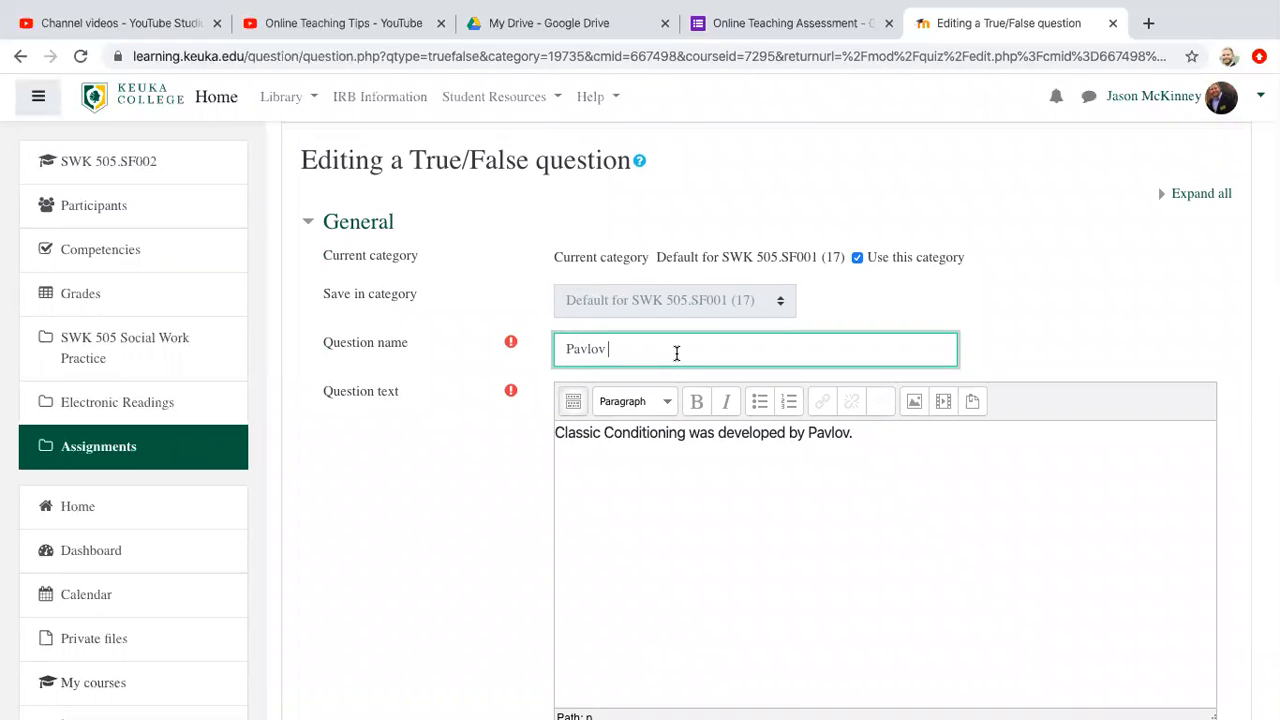
{"action": "type", "text": "Conditioning"}
{"action": "left_click", "coordinate": [875, 433]}
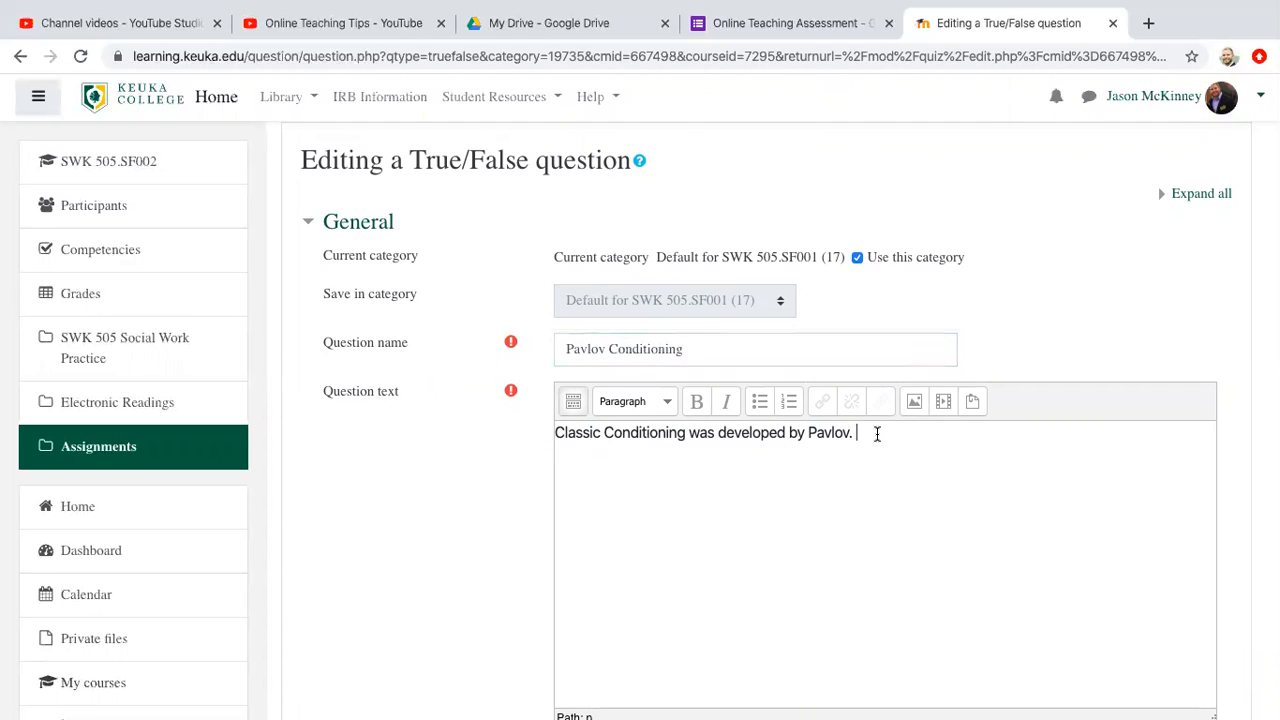
Step: Check the question's default points, then save the question and return to the quiz's question list
{"action": "scroll", "coordinate": [877, 433], "scroll_direction": "down", "scroll_amount": 5}
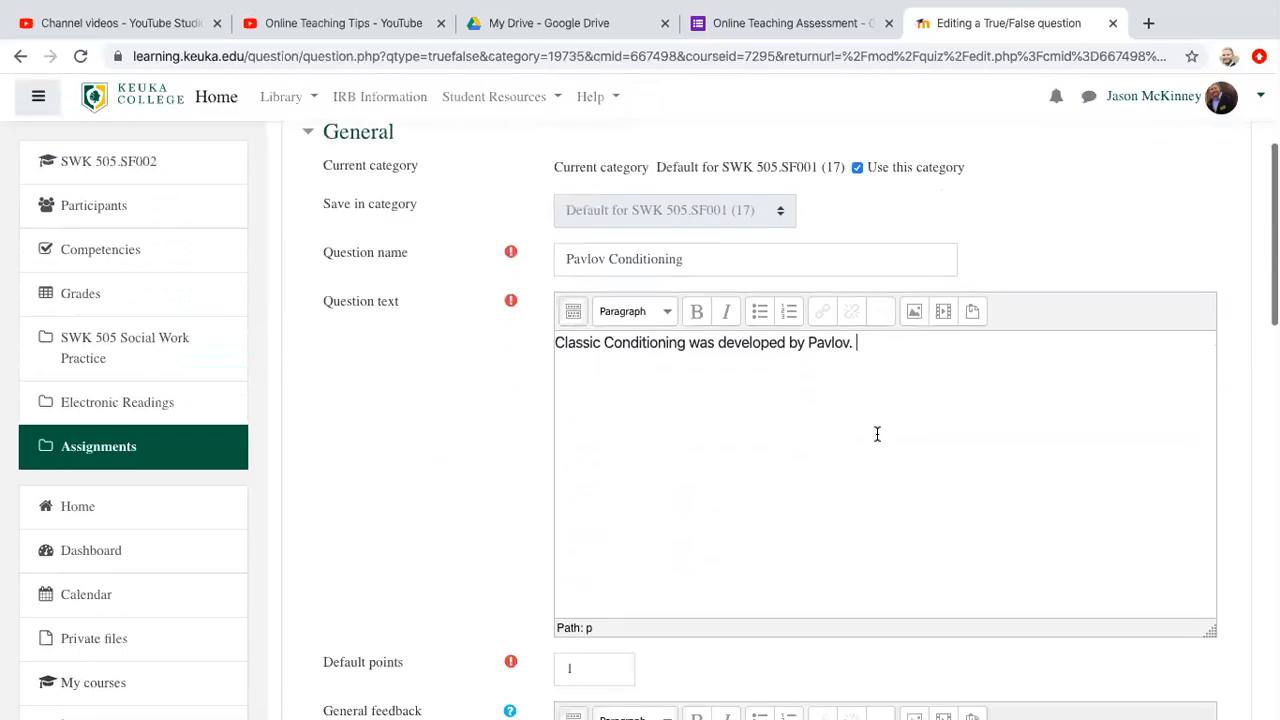
{"action": "left_click", "coordinate": [589, 323]}
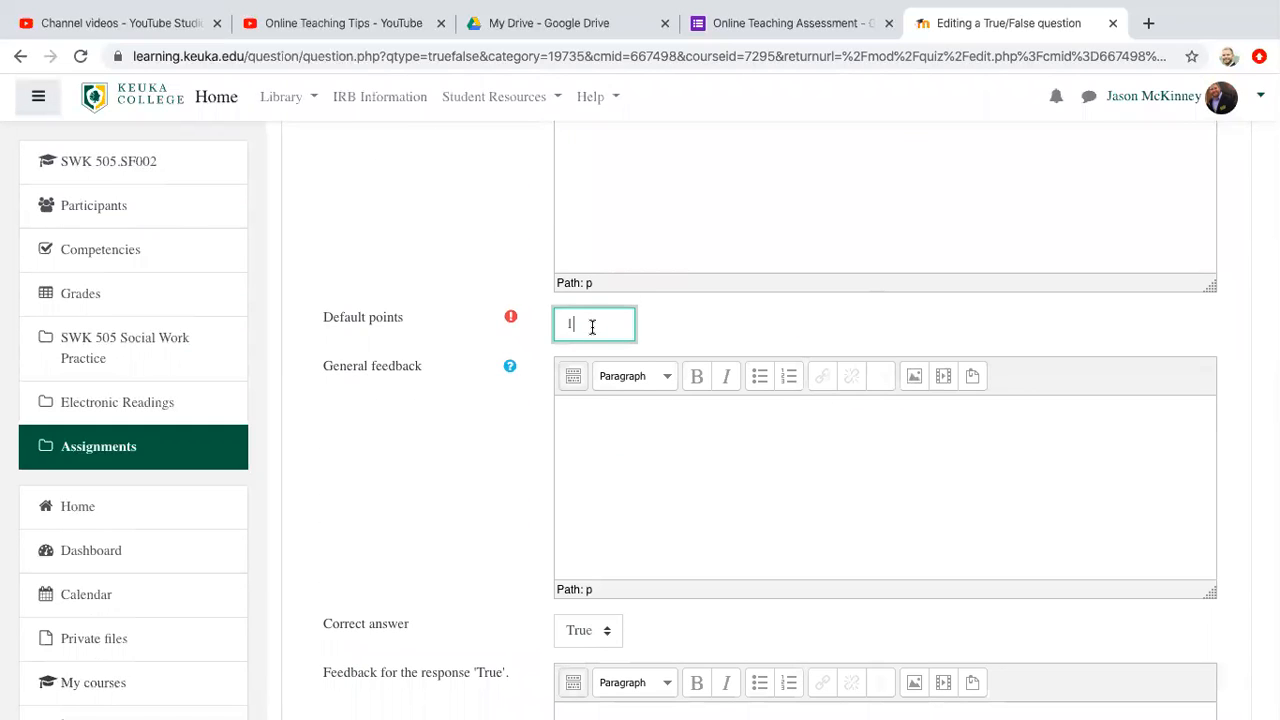
{"action": "scroll", "coordinate": [590, 325], "scroll_direction": "down", "scroll_amount": 5}
{"action": "scroll", "coordinate": [592, 327], "scroll_direction": "down", "scroll_amount": 6}
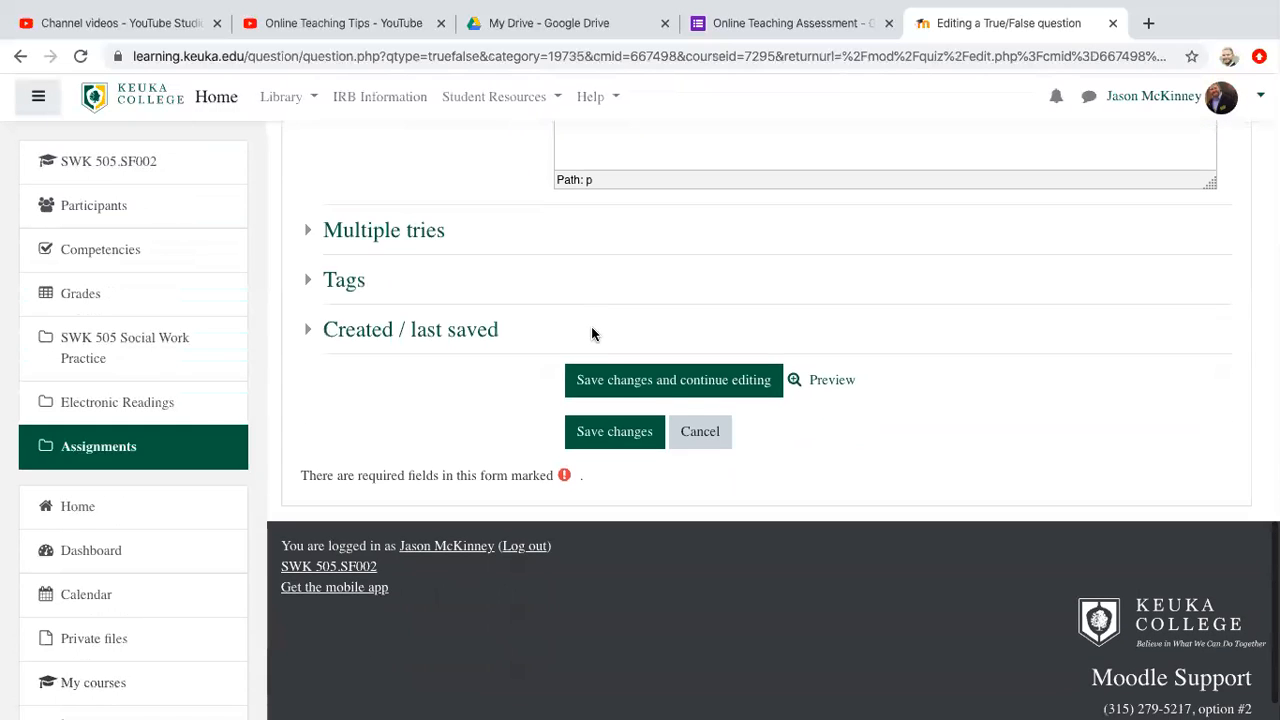
{"action": "left_click", "coordinate": [606, 432]}
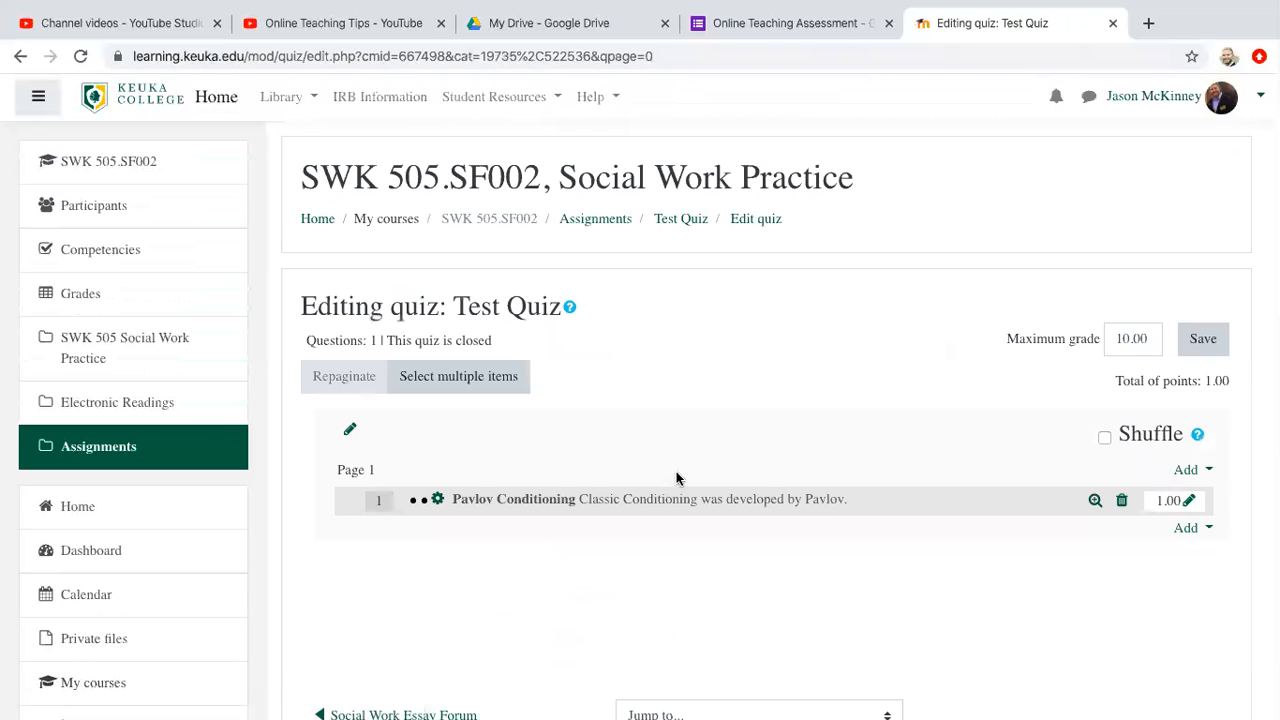
Step: Add a new Multiple choice question after the Pavlov Conditioning question
{"action": "scroll", "coordinate": [835, 612], "scroll_direction": "down", "scroll_amount": 2}
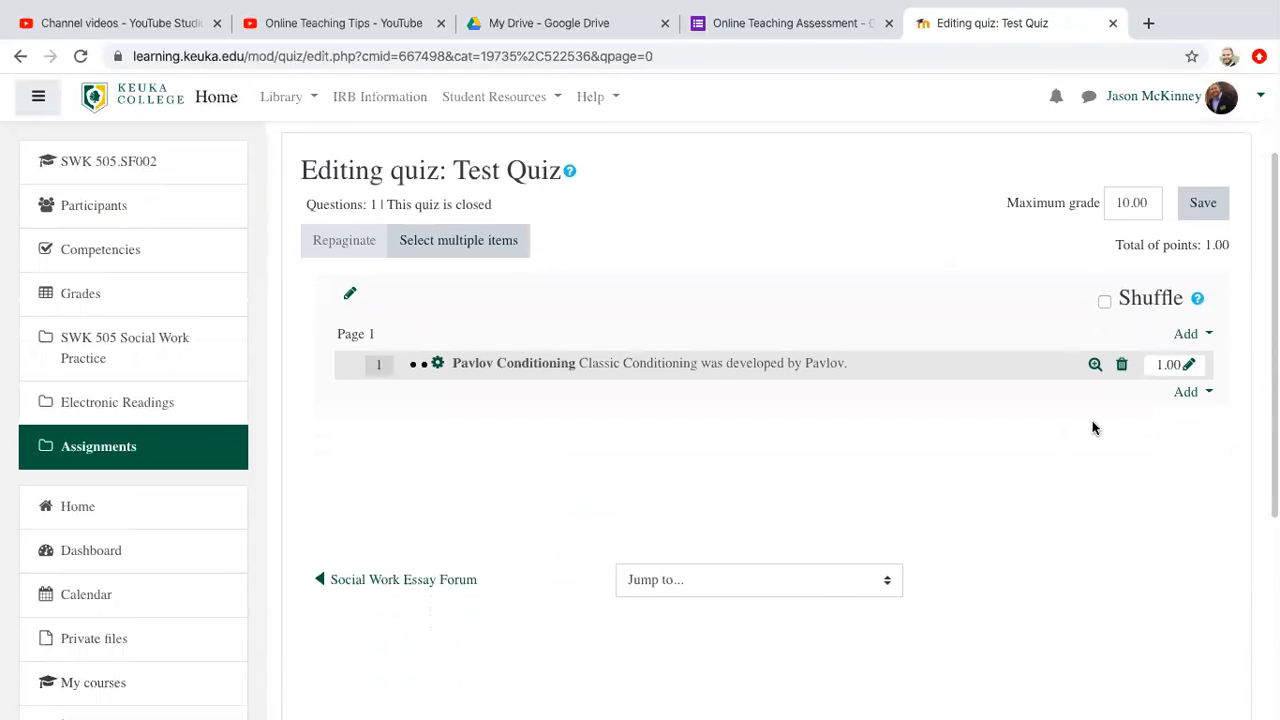
{"action": "left_click", "coordinate": [1207, 395]}
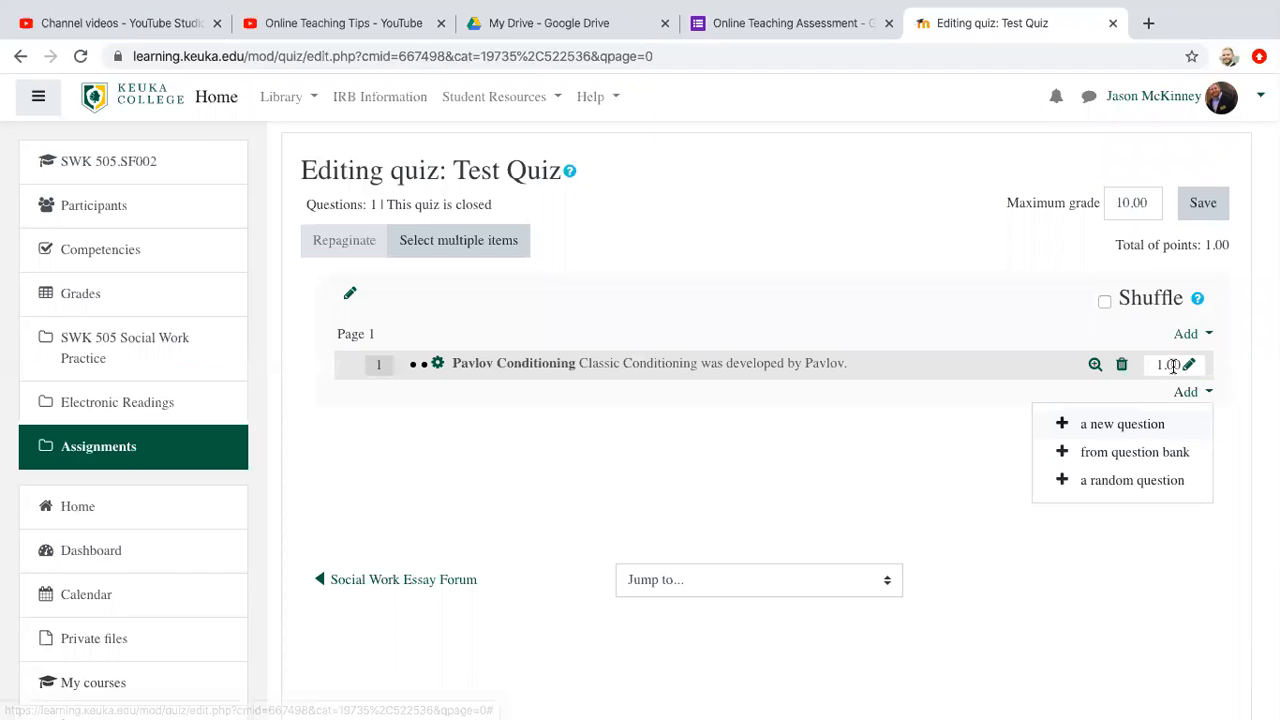
{"action": "left_click", "coordinate": [1175, 424]}
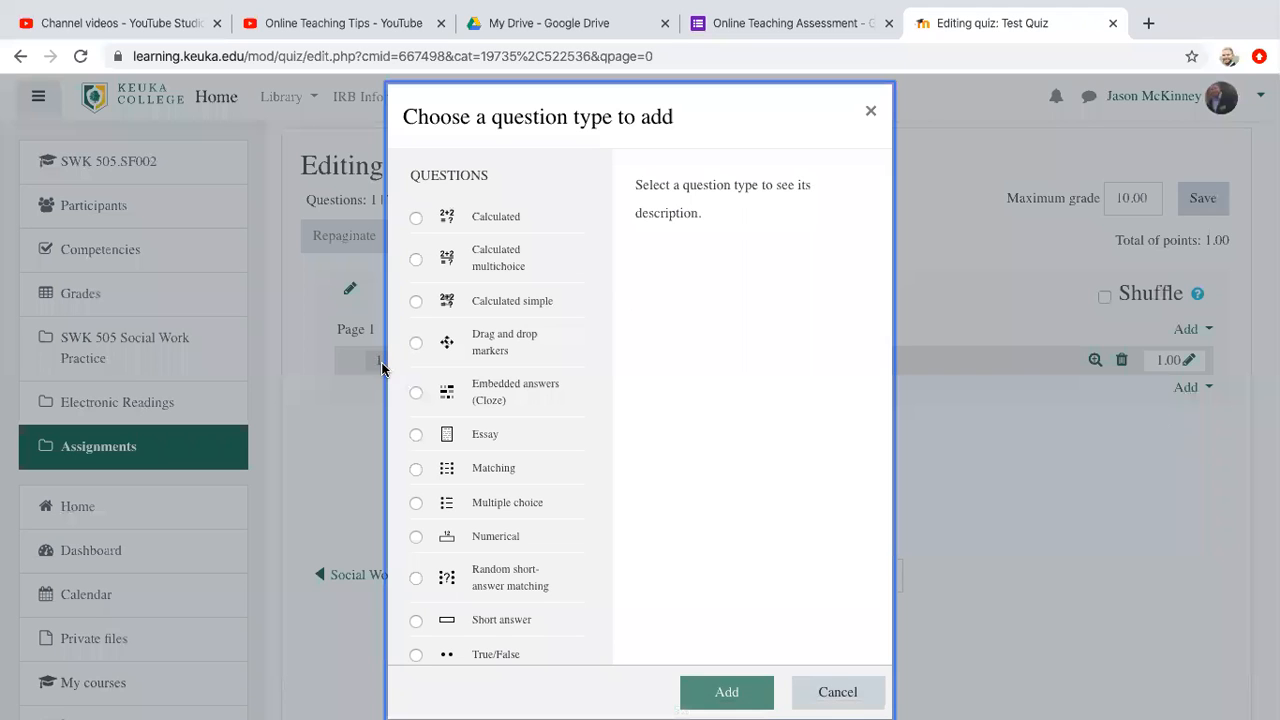
{"action": "left_click", "coordinate": [416, 504]}
{"action": "left_click", "coordinate": [722, 690]}
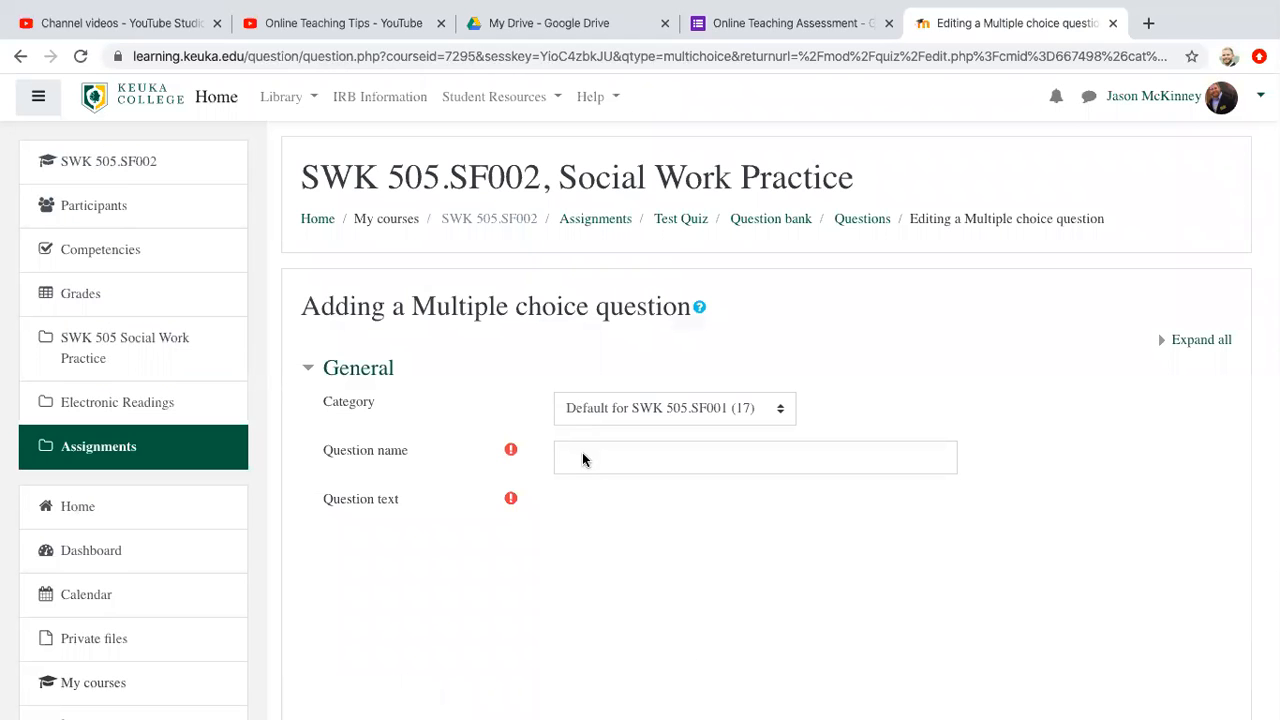
Step: Name the multiple choice question asdf;kajdf;j and enter "adsklfja;dlkfj adfasdfj;;alkdf;lkadjf;adjf;kadjf?" as placeholder question text
{"action": "left_click", "coordinate": [586, 456]}
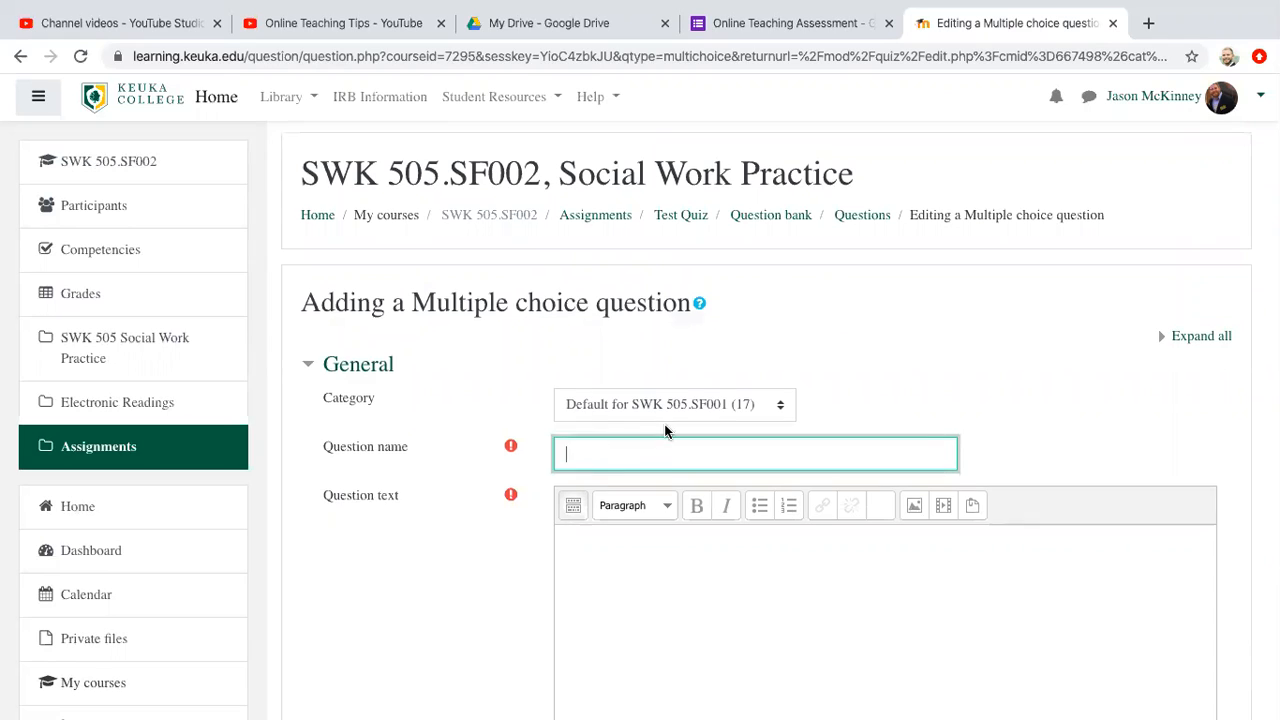
{"action": "scroll", "coordinate": [665, 431], "scroll_direction": "down", "scroll_amount": 5}
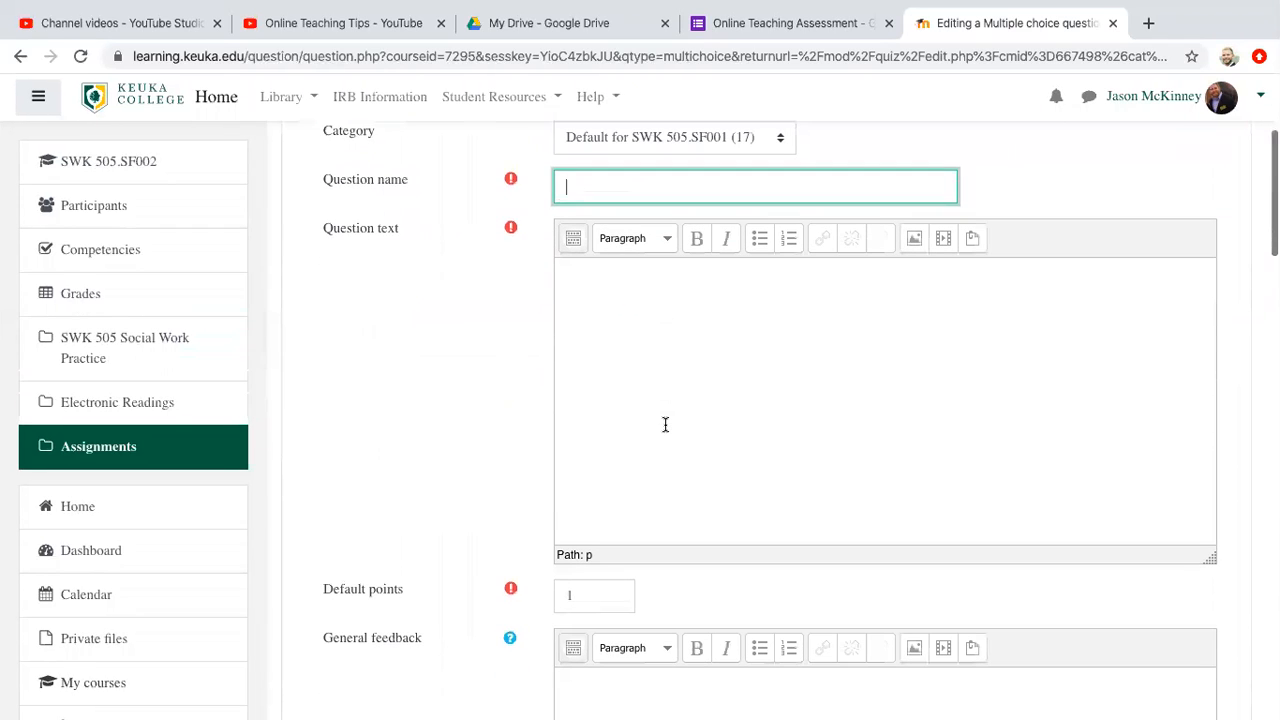
{"action": "type", "text": "asdf;kajdf;j"}
{"action": "left_click", "coordinate": [697, 283]}
{"action": "type", "text": "adsklfja"}
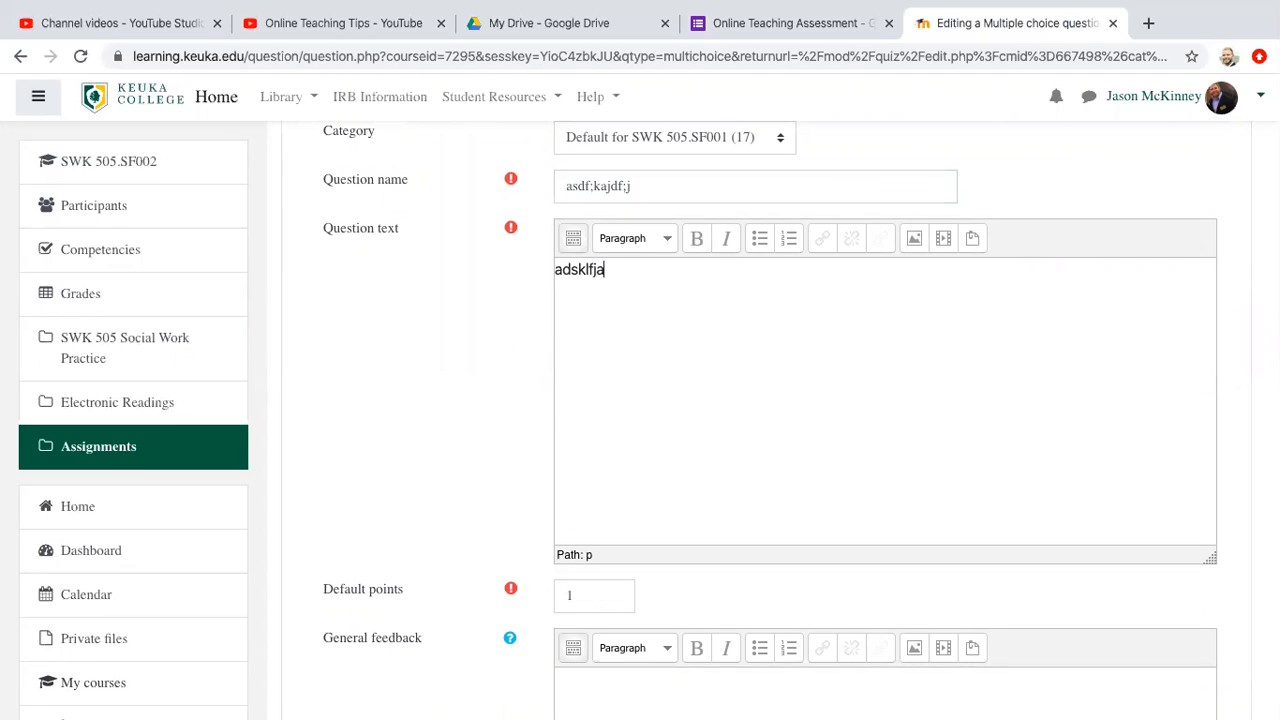
{"action": "type", "text": ";dlkfj adfasdfj;;alkdf;lkadjf;adjf;kadjf?"}
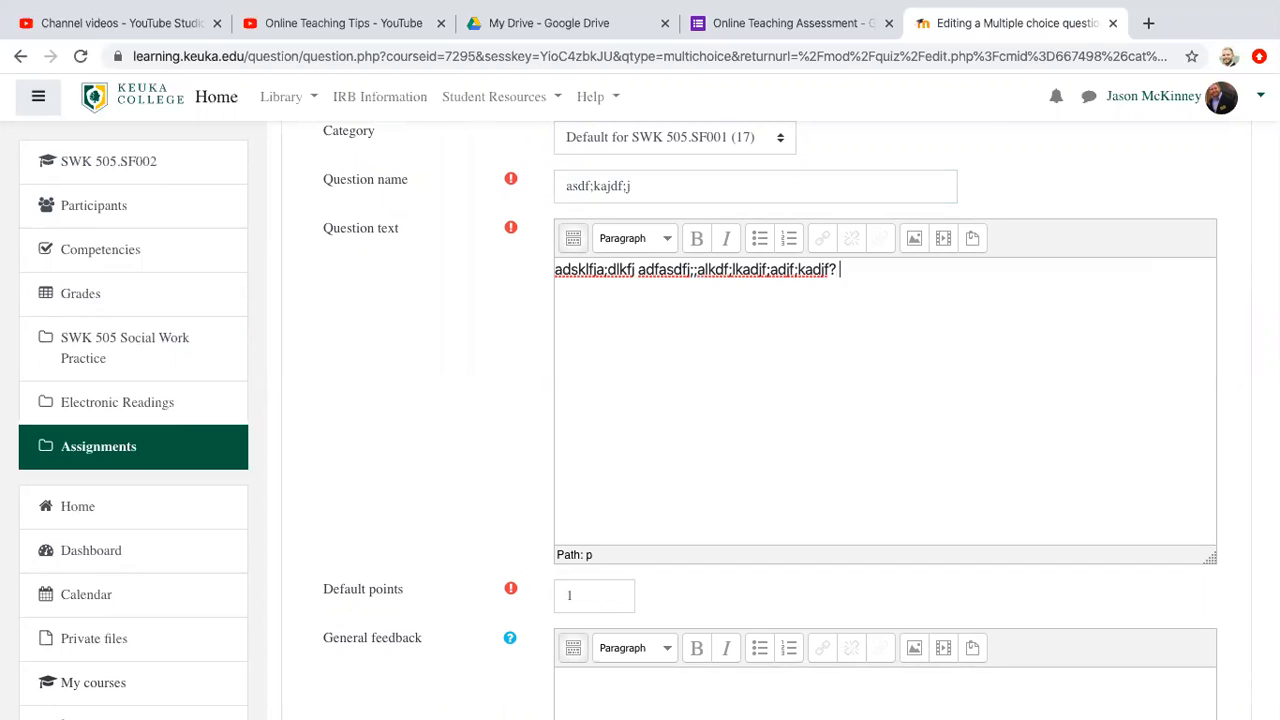
Step: Enter "a;dsfkja;dkfja; dfa;ldkjf" as Choice 1 of the multiple choice question and set its grade to 100%
{"action": "scroll", "coordinate": [637, 428], "scroll_direction": "down", "scroll_amount": 3}
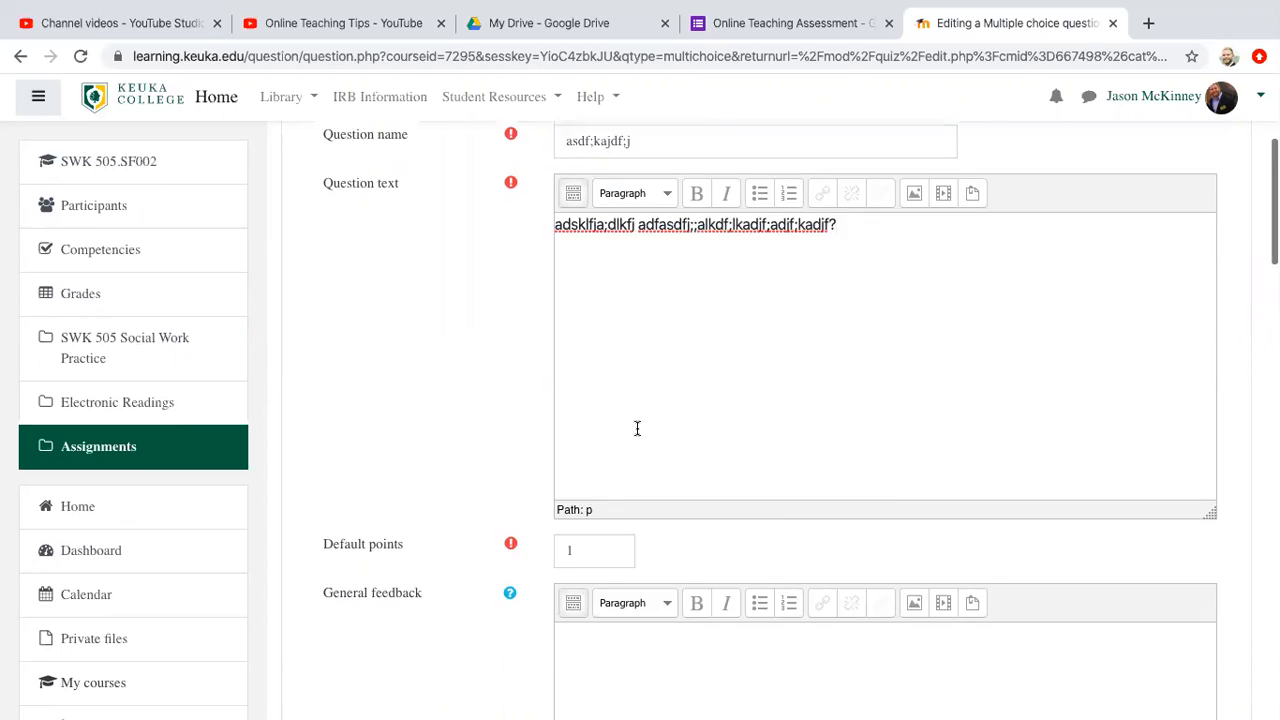
{"action": "left_click", "coordinate": [587, 272]}
{"action": "scroll", "coordinate": [591, 437], "scroll_direction": "down", "scroll_amount": 3}
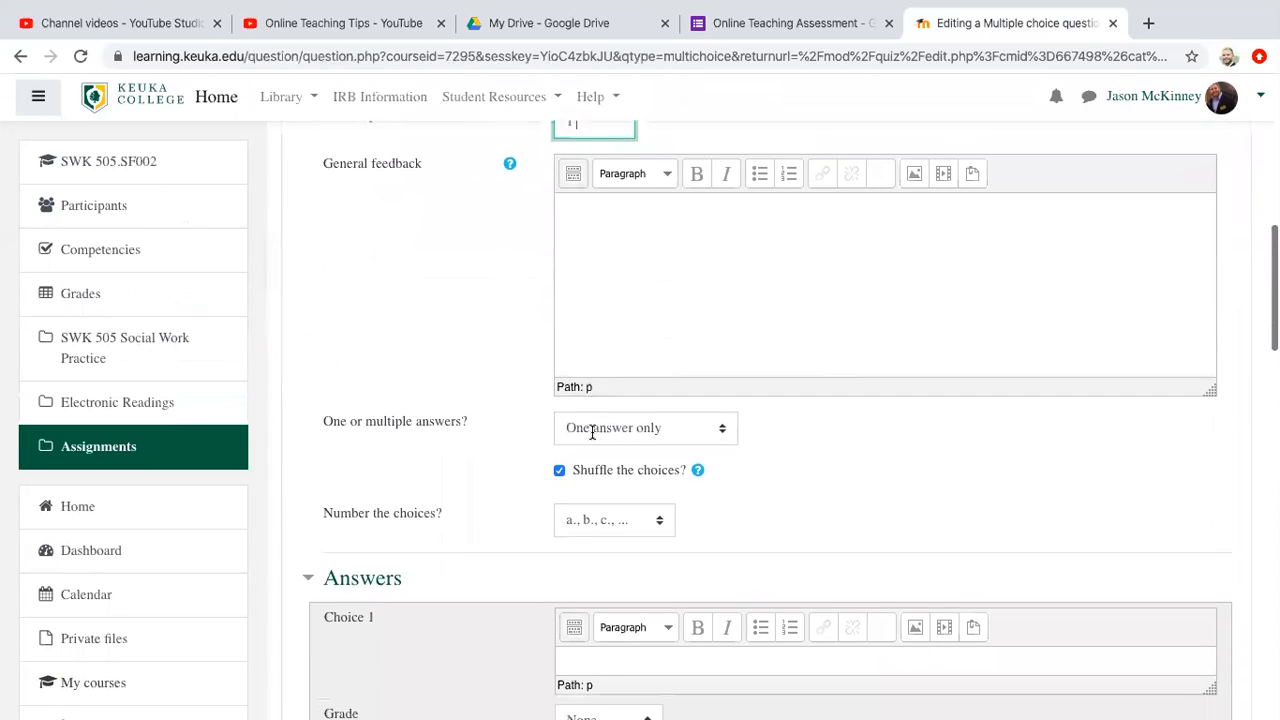
{"action": "scroll", "coordinate": [591, 440], "scroll_direction": "down", "scroll_amount": 2}
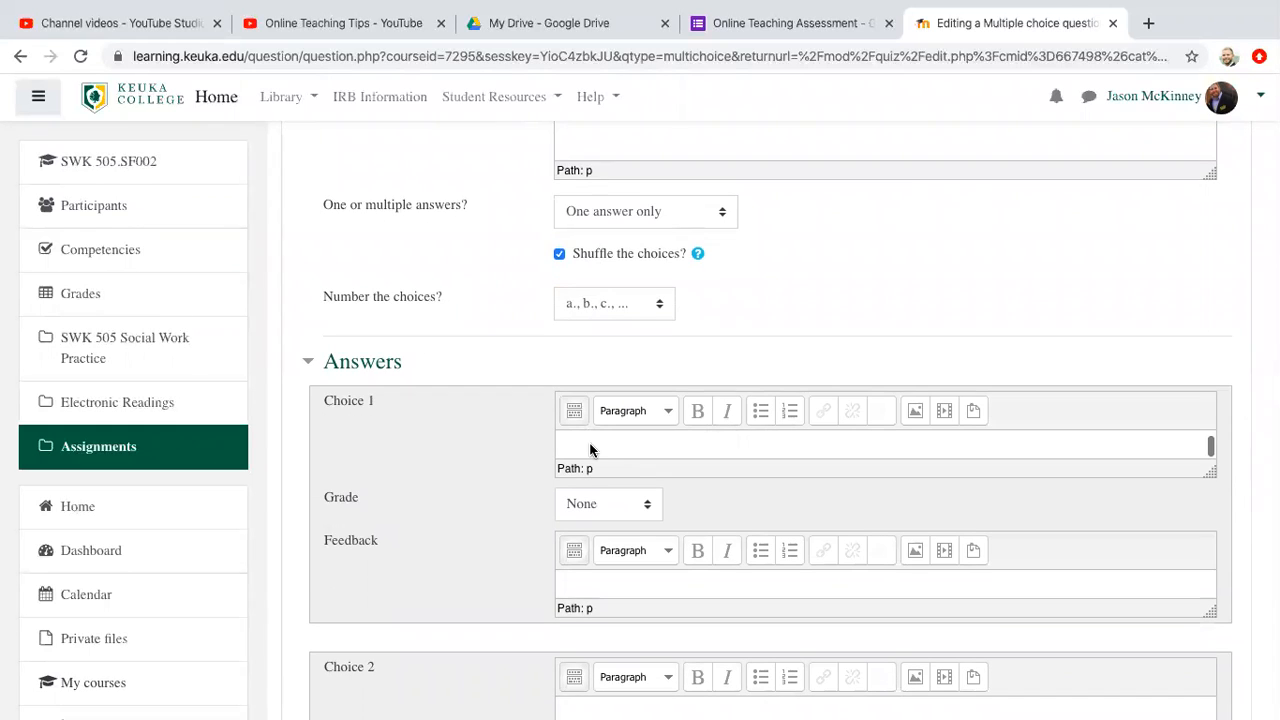
{"action": "scroll", "coordinate": [590, 445], "scroll_direction": "down", "scroll_amount": 2}
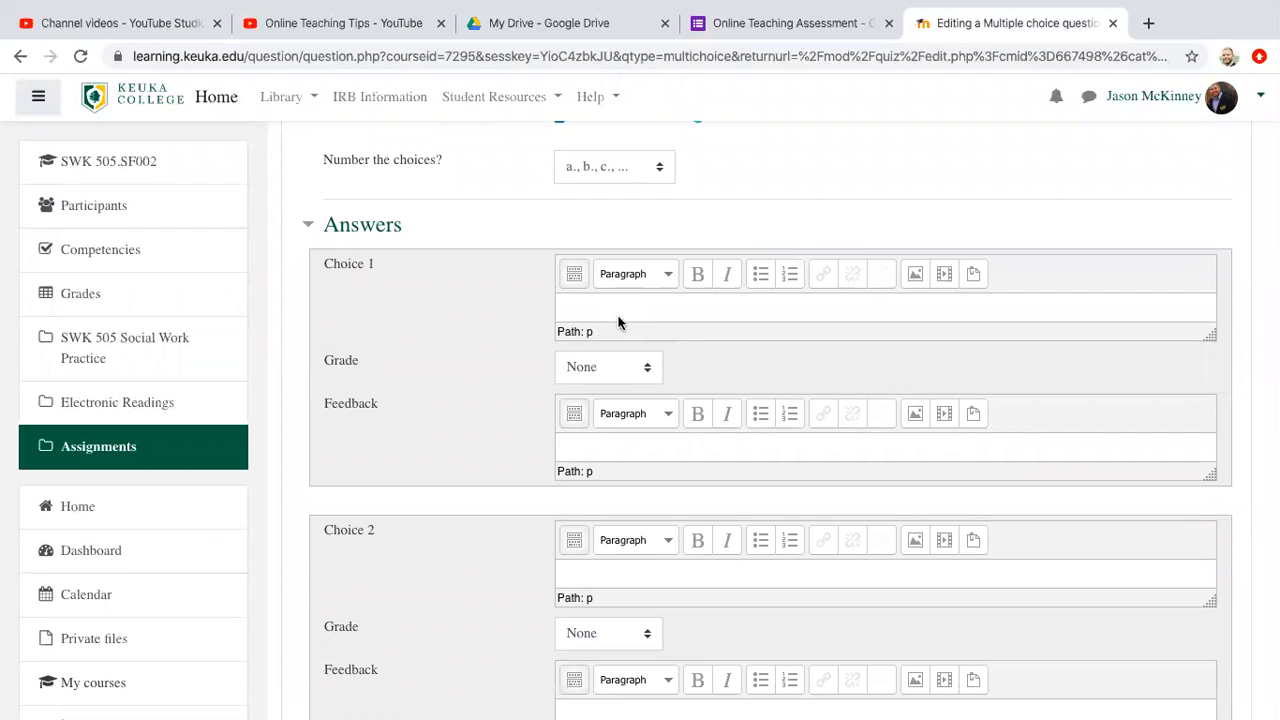
{"action": "type", "text": "a;dsfkja;dkfja; dfa;ldkjf"}
{"action": "left_click", "coordinate": [650, 367]}
{"action": "left_click", "coordinate": [637, 386]}
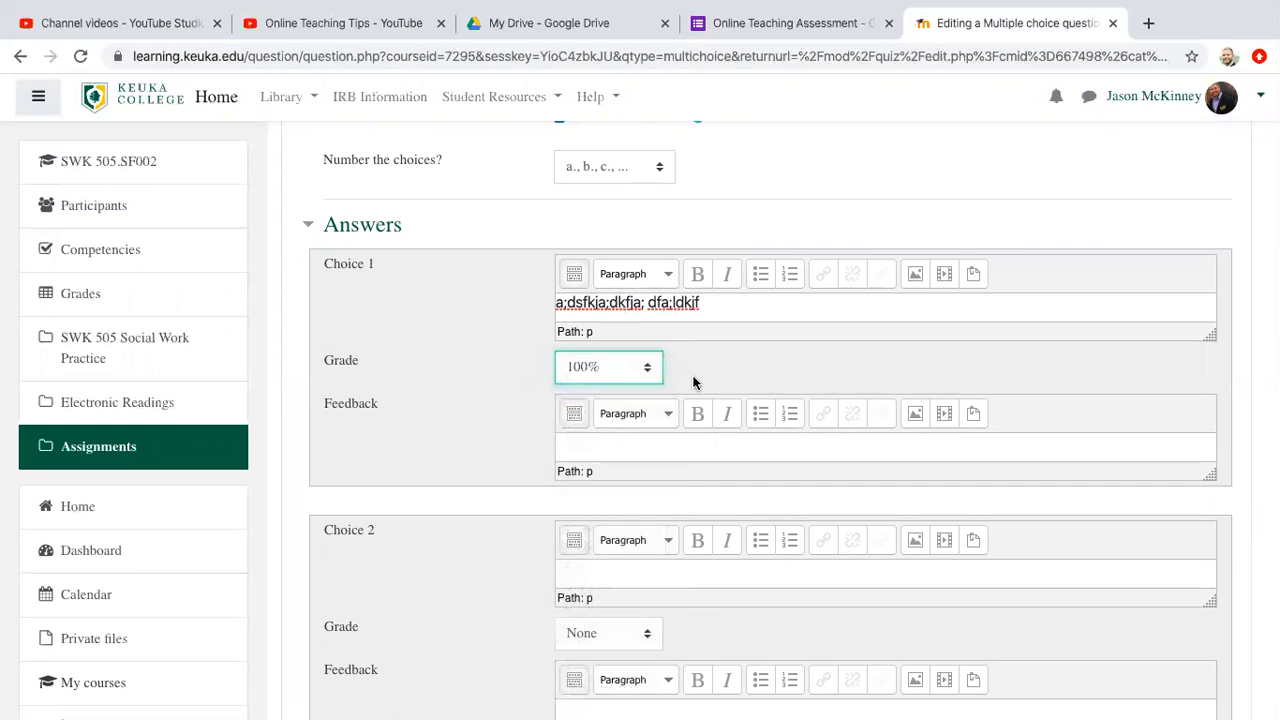
Step: Enter "adflkjad;lfkjad;lfkjad;fklj" as Choice 2 and "aldkfja;dkfj;adf" as Choice 3
{"action": "scroll", "coordinate": [692, 380], "scroll_direction": "down", "scroll_amount": 3}
{"action": "left_click", "coordinate": [657, 403]}
{"action": "type", "text": "adflkjad;lfkjad;lfkjad;fklj"}
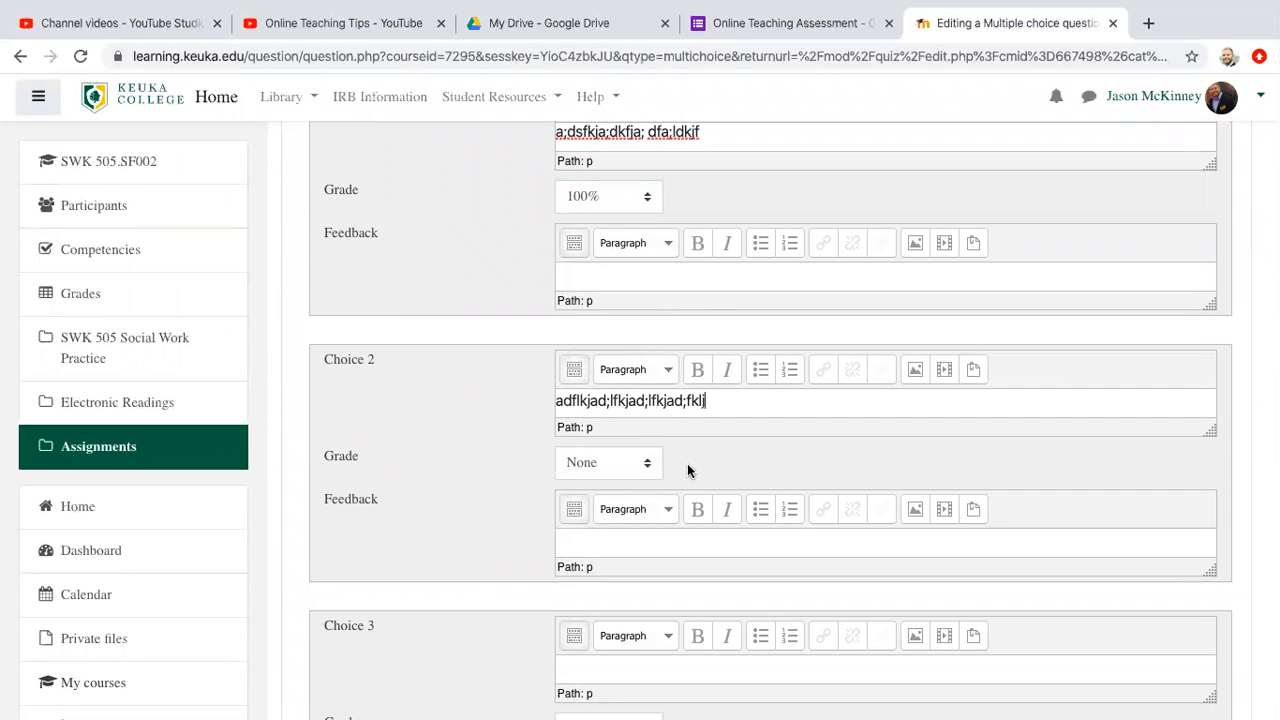
{"action": "scroll", "coordinate": [700, 455], "scroll_direction": "down", "scroll_amount": 3}
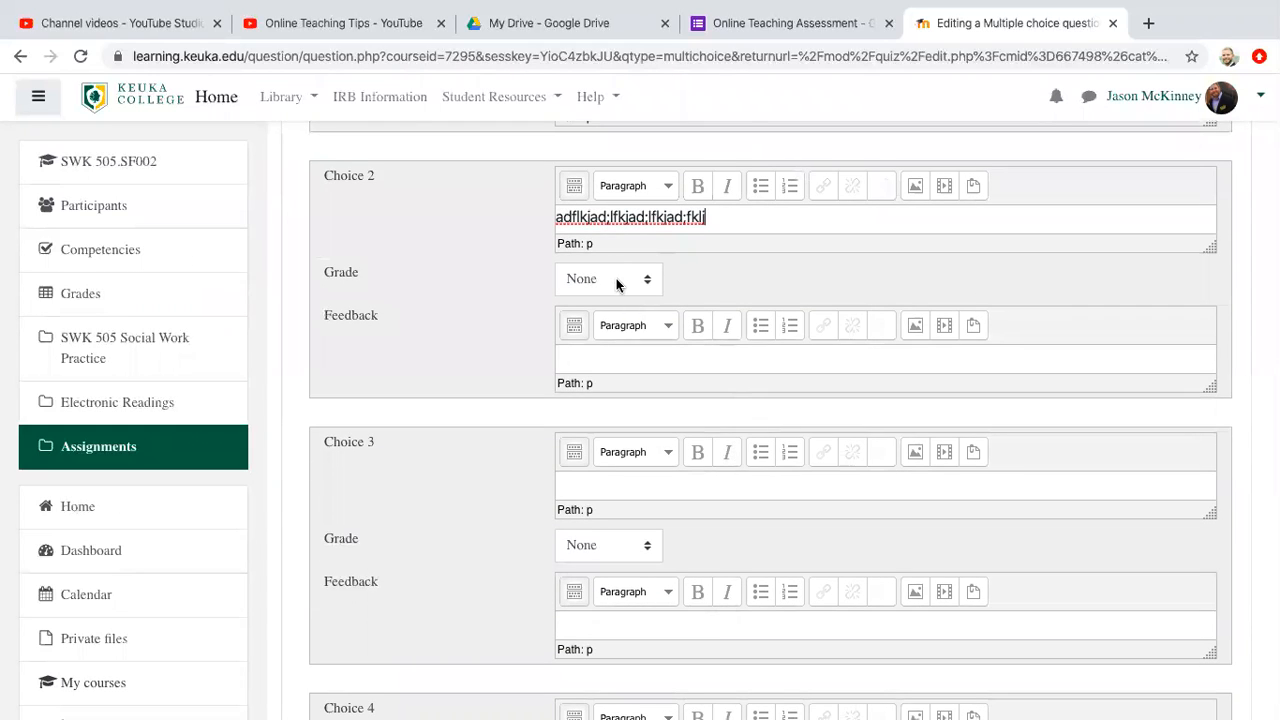
{"action": "type", "text": "aldkfja;dkfj;adf"}
Step: Enter "ads;lfkja;dfkj" as Choice 4 of the multiple choice question
{"action": "scroll", "coordinate": [603, 608], "scroll_direction": "down", "scroll_amount": 3}
{"action": "scroll", "coordinate": [603, 600], "scroll_direction": "down", "scroll_amount": 1}
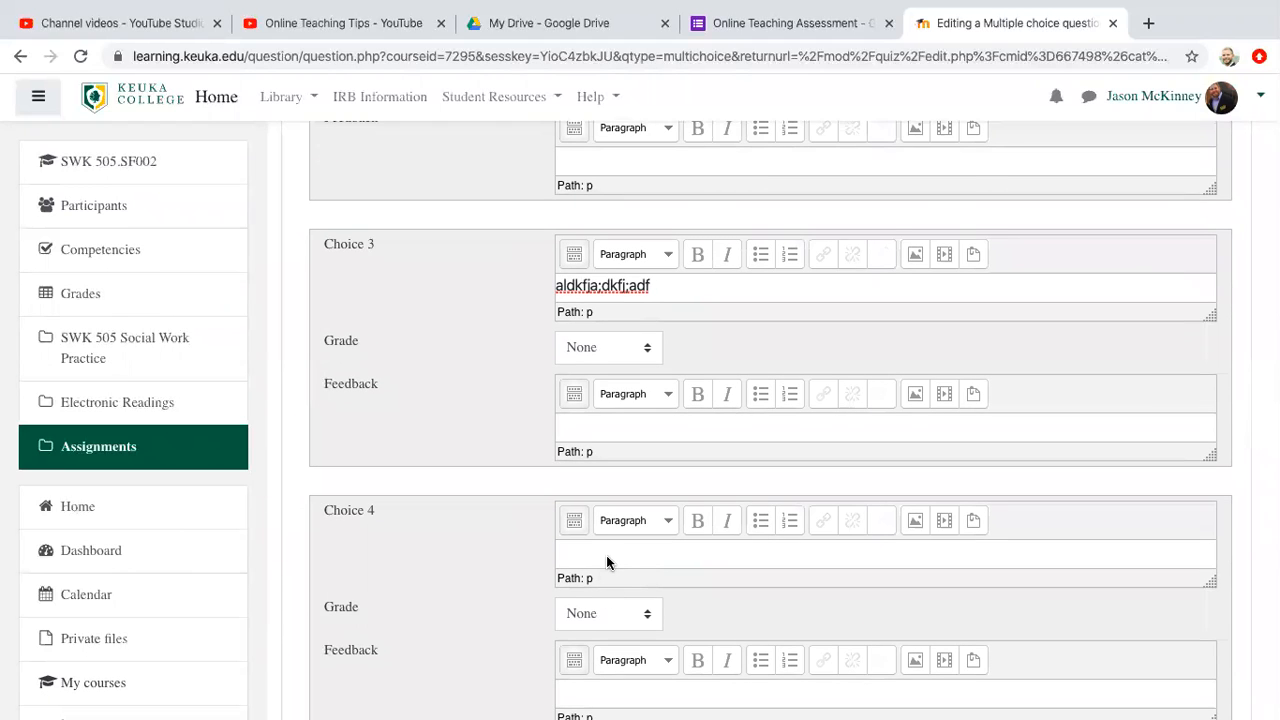
{"action": "type", "text": "ads;lfkja;dfkj"}
{"action": "key", "text": "Return"}
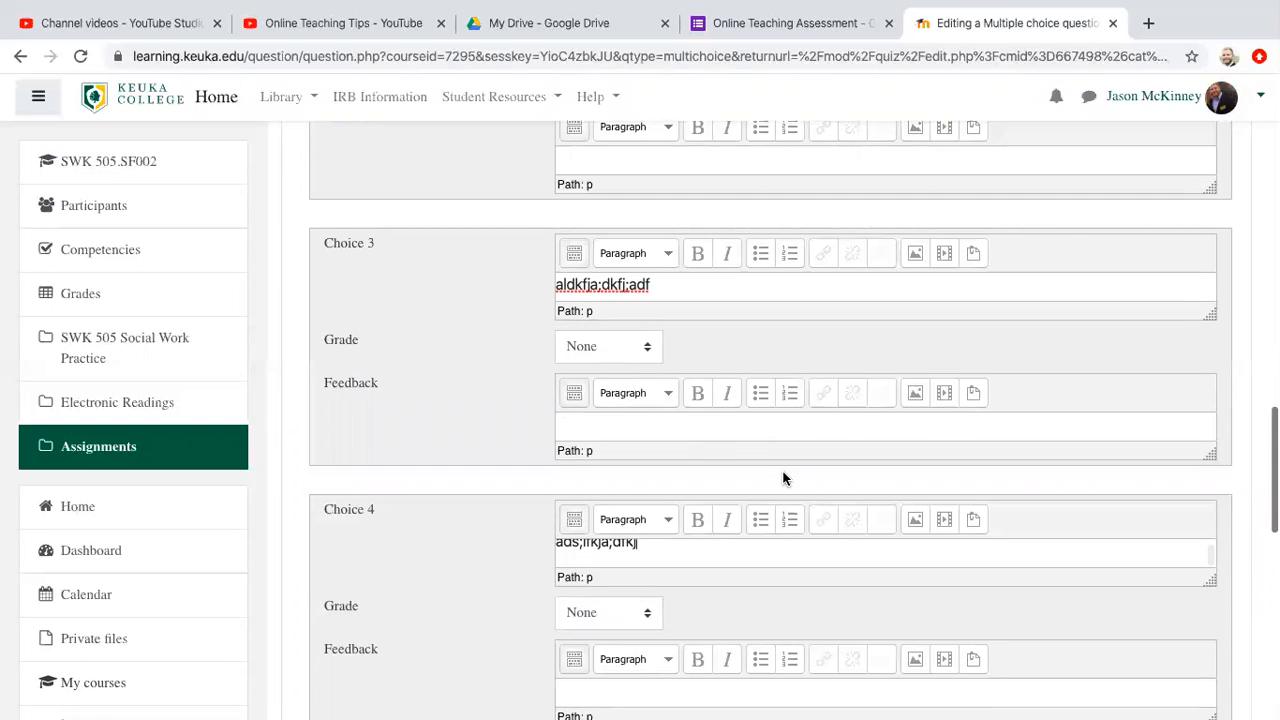
Step: Save the multiple choice question and return to the Test Quiz question list
{"action": "scroll", "coordinate": [783, 478], "scroll_direction": "down", "scroll_amount": 6}
{"action": "scroll", "coordinate": [777, 475], "scroll_direction": "down", "scroll_amount": 2}
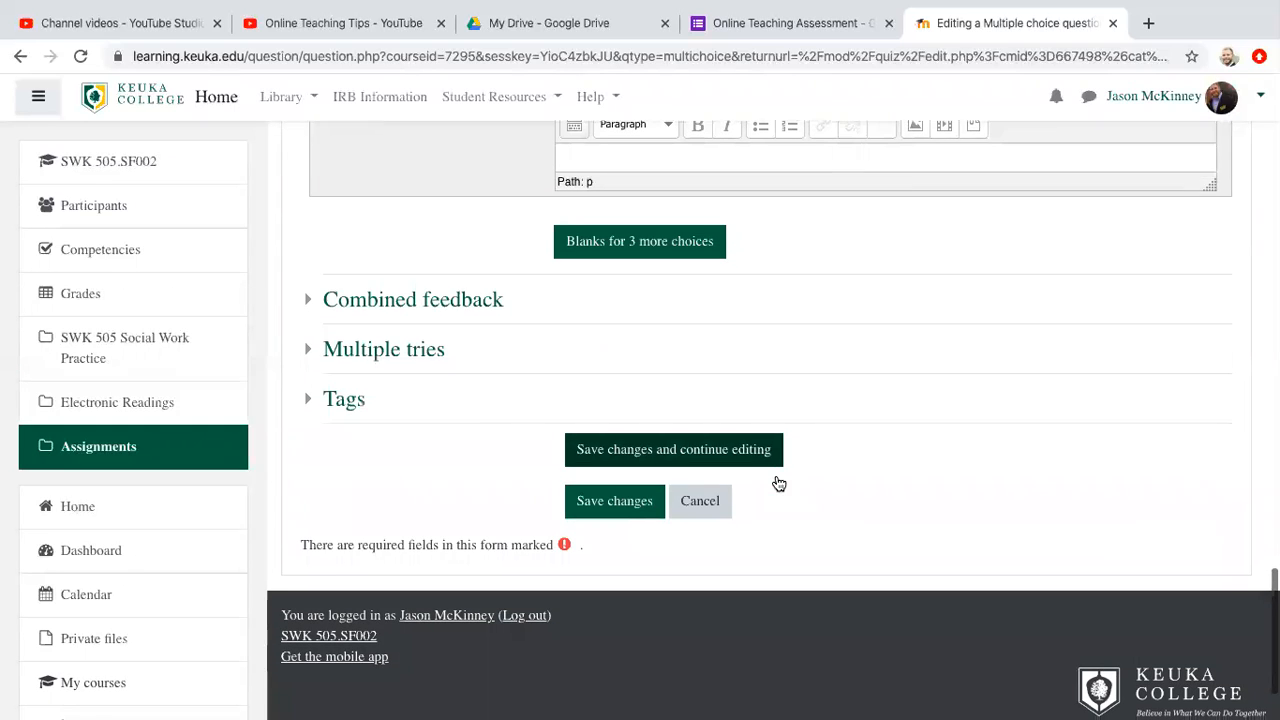
{"action": "left_click", "coordinate": [643, 453]}
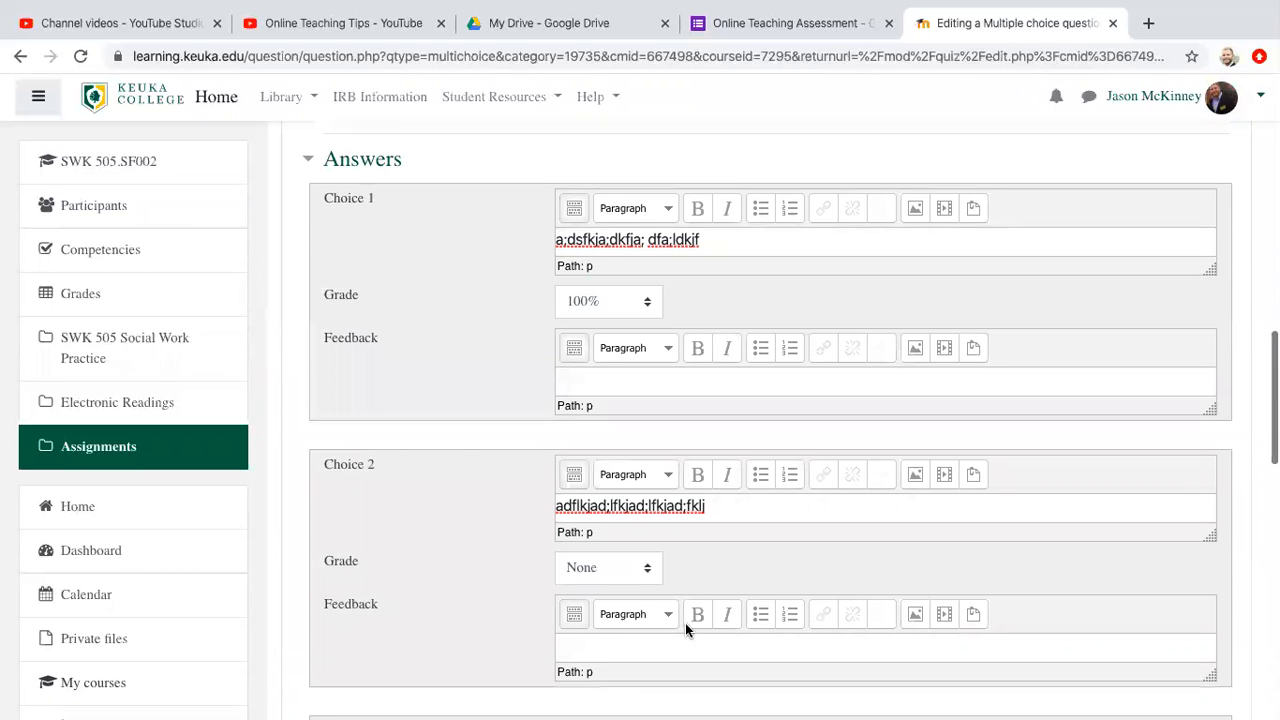
{"action": "scroll", "coordinate": [685, 623], "scroll_direction": "down", "scroll_amount": 10}
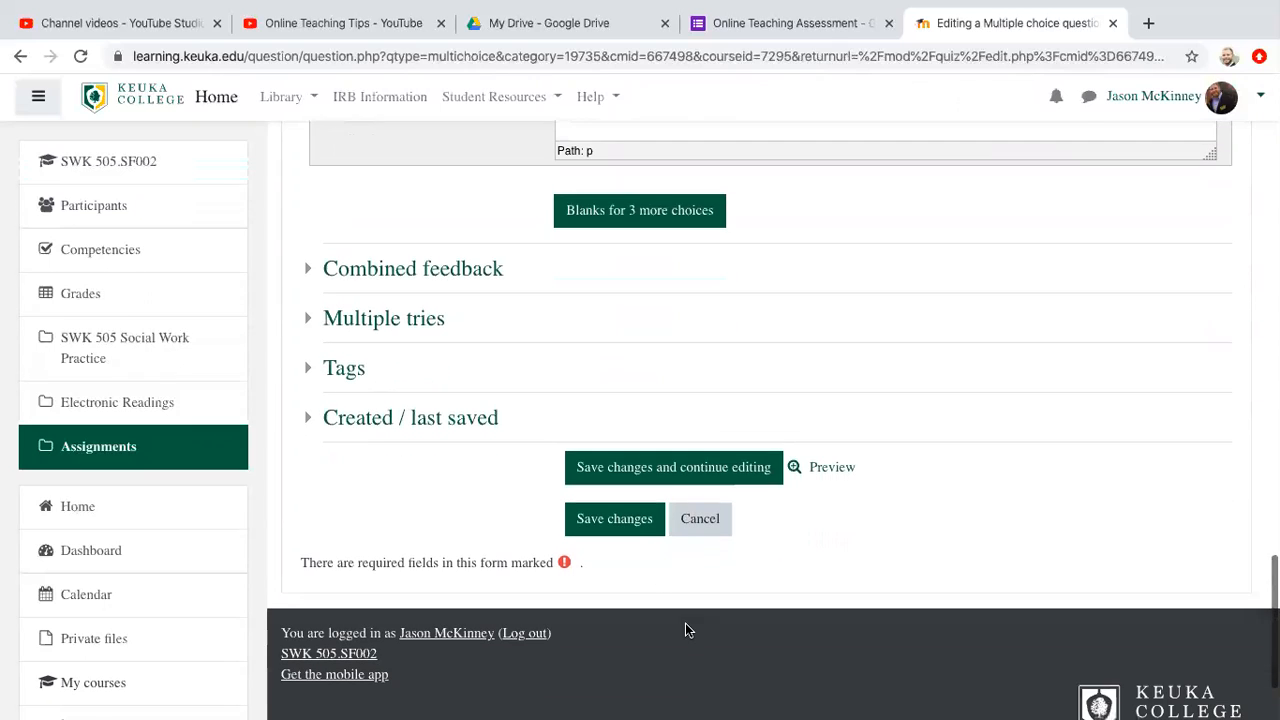
{"action": "left_click", "coordinate": [640, 521]}
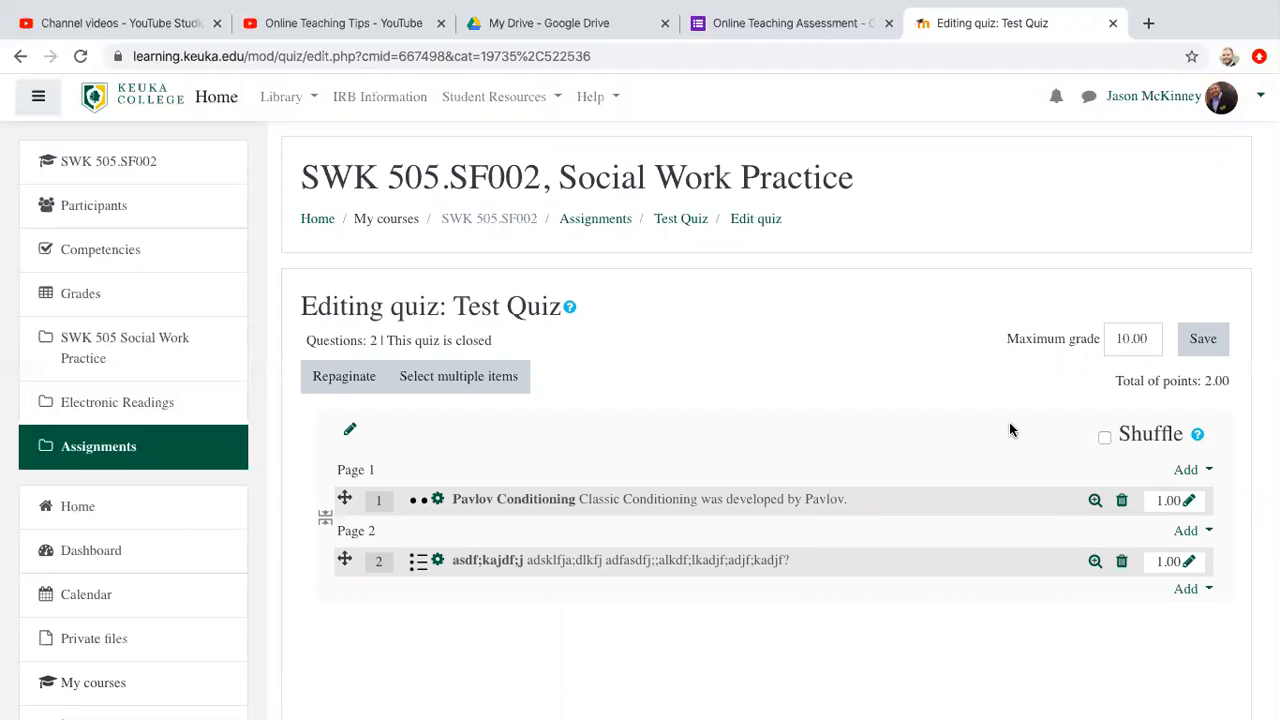
Step: Review the two listed questions and save the quiz's maximum grade of 10.00
{"action": "scroll", "coordinate": [1010, 430], "scroll_direction": "down", "scroll_amount": 2}
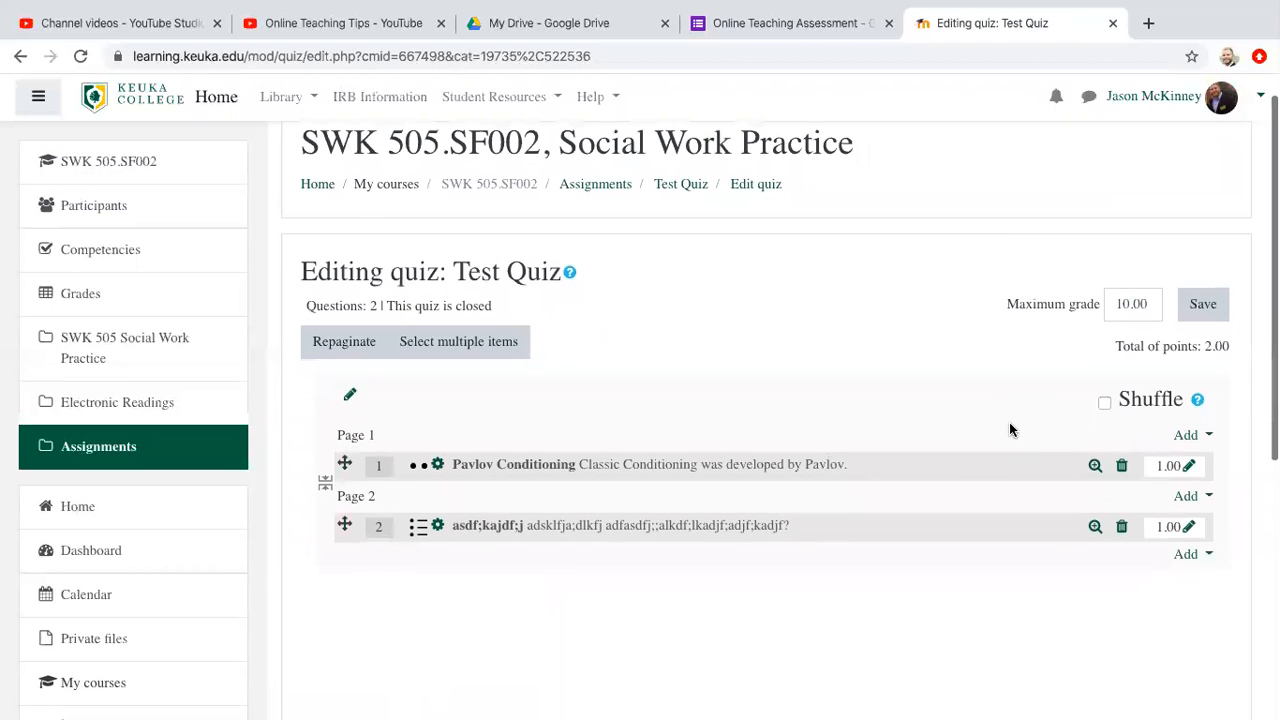
{"action": "scroll", "coordinate": [1014, 386], "scroll_direction": "down", "scroll_amount": 1}
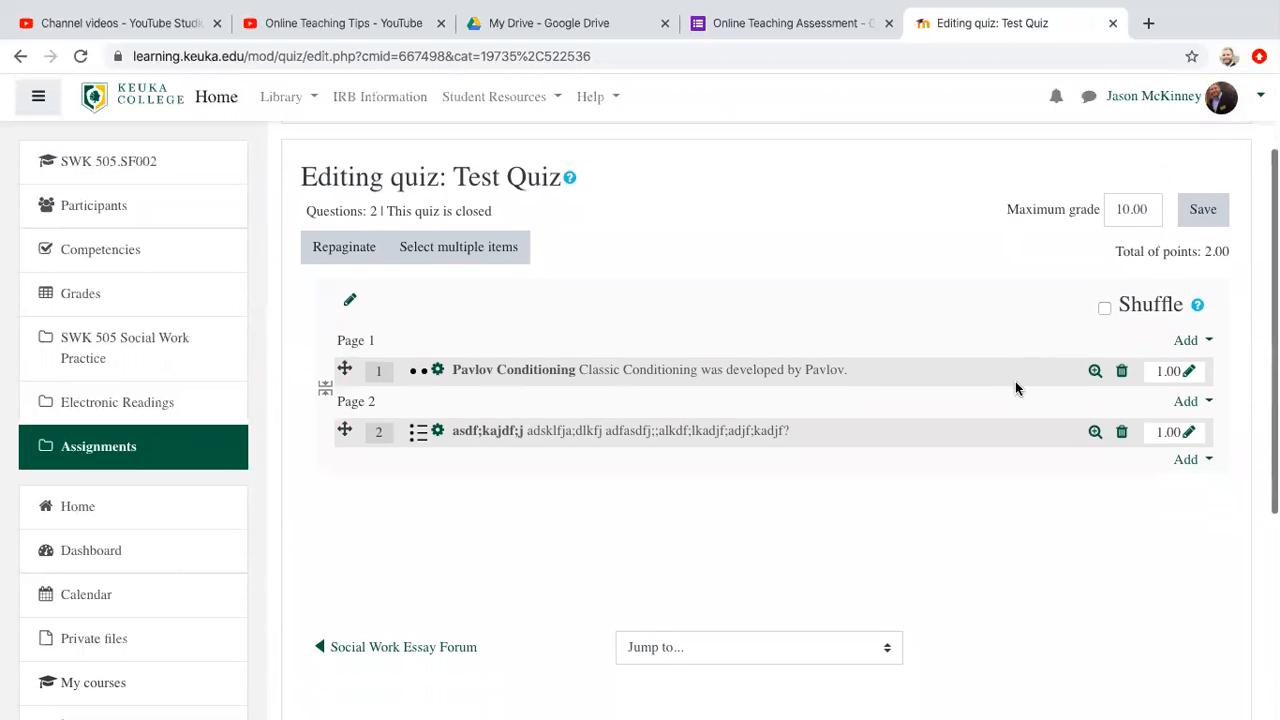
{"action": "left_click", "coordinate": [1199, 215]}
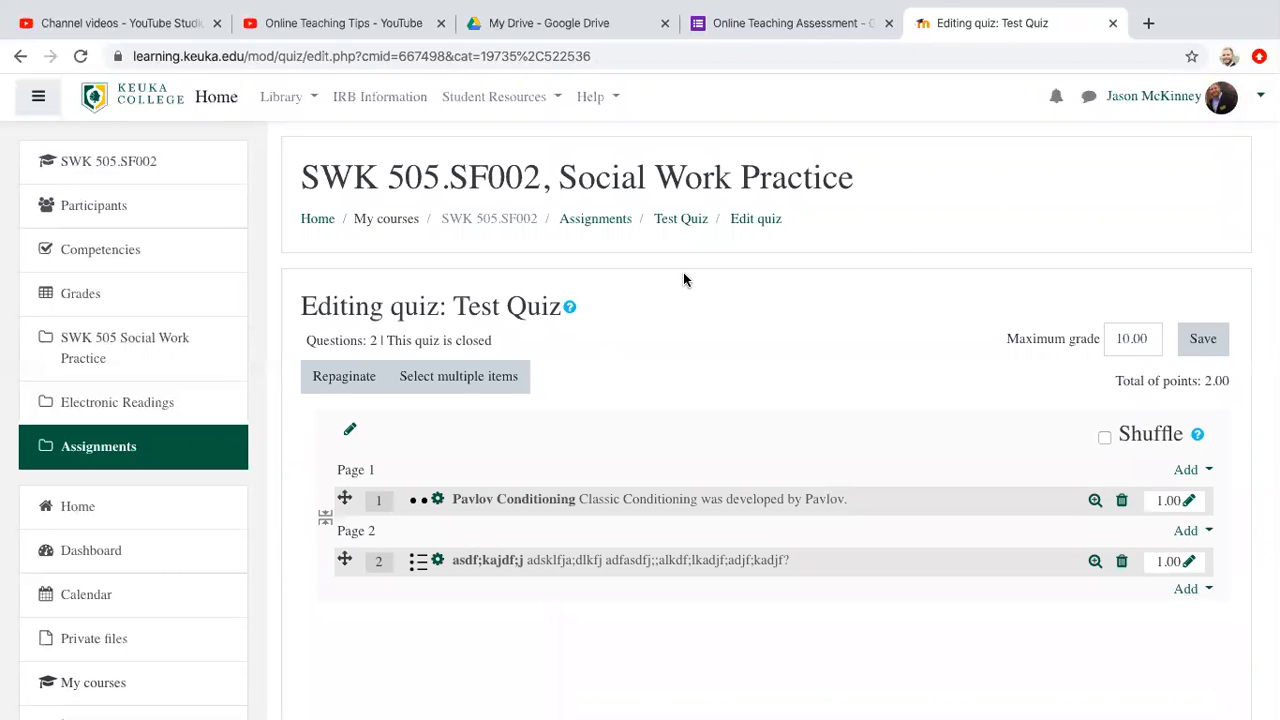
Step: Return to the course's Assignments section and open the Test Quiz from its activity list
{"action": "left_click", "coordinate": [684, 220]}
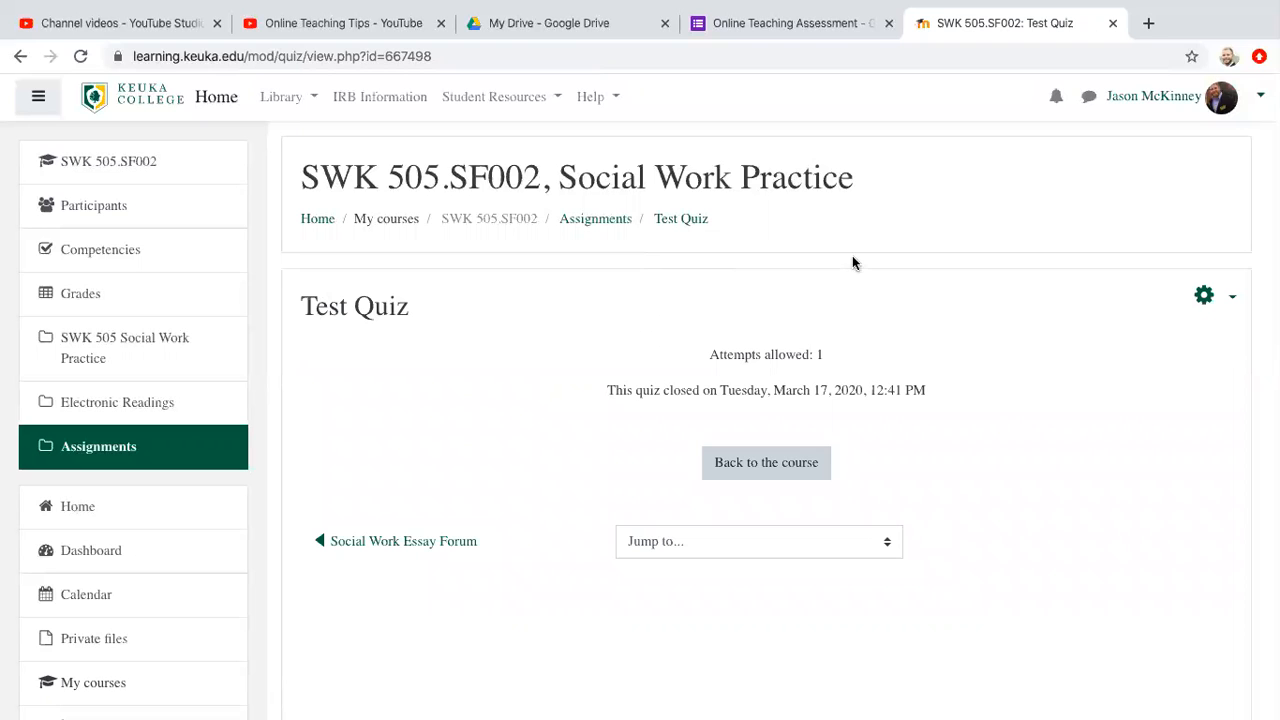
{"action": "left_click", "coordinate": [600, 222]}
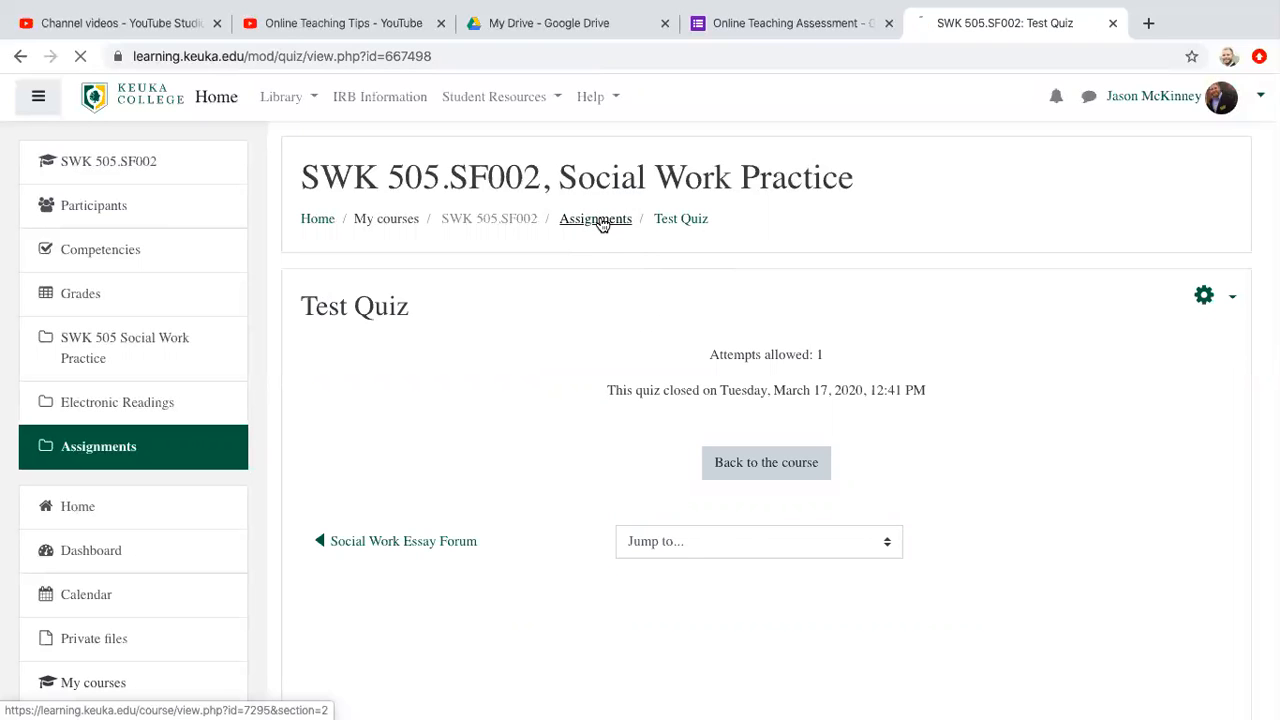
{"action": "scroll", "coordinate": [619, 430], "scroll_direction": "down", "scroll_amount": 5}
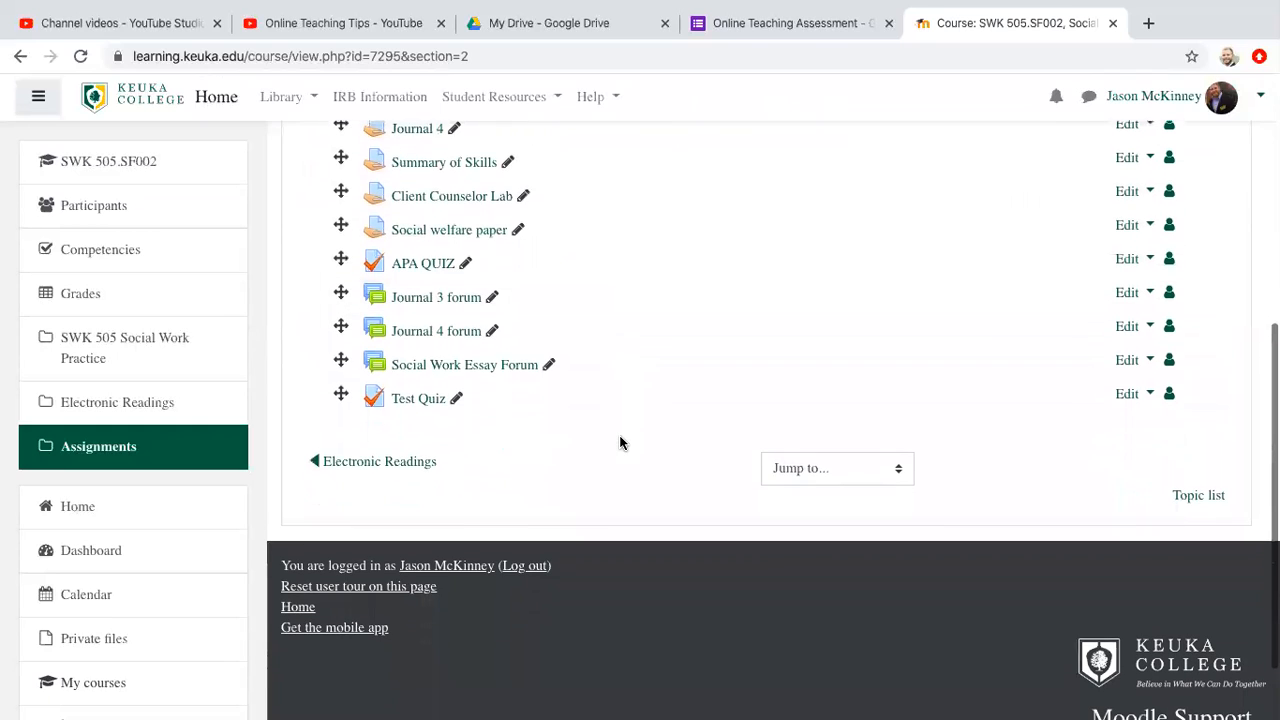
{"action": "left_click", "coordinate": [416, 399]}
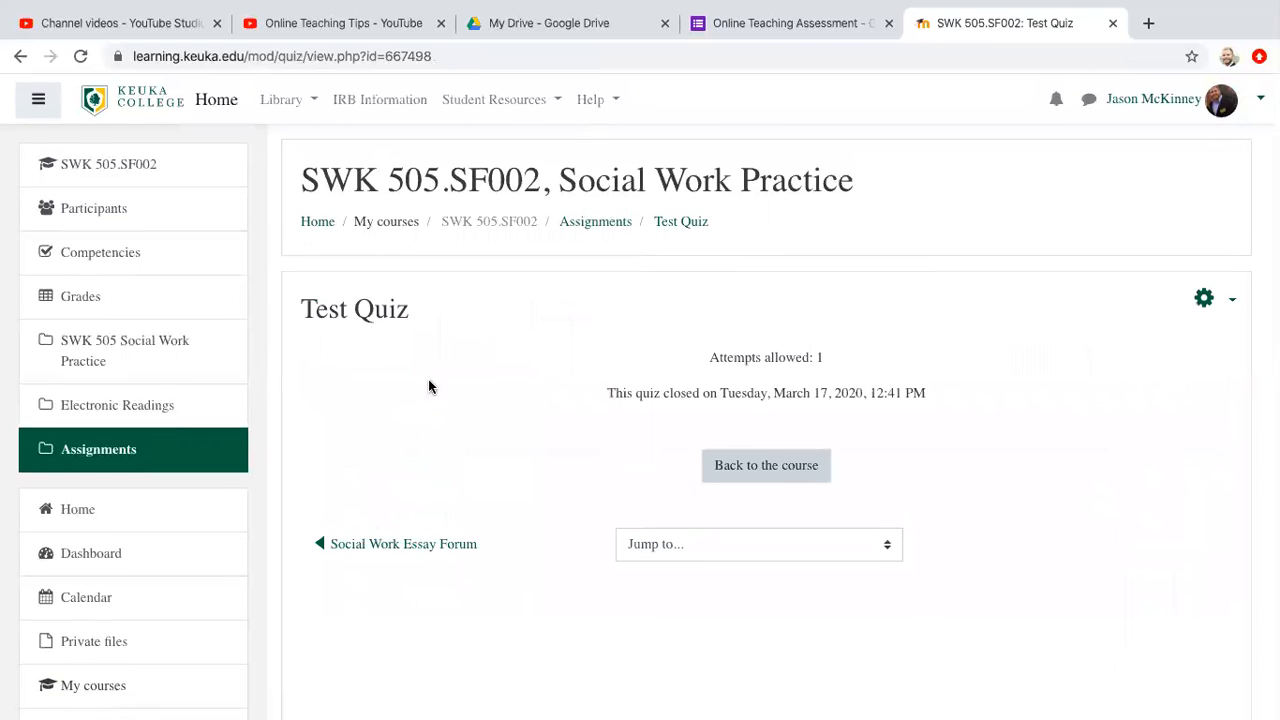
Step: Look through the Test Quiz's administration options, from settings and results to the question bank
{"action": "left_click", "coordinate": [1228, 299]}
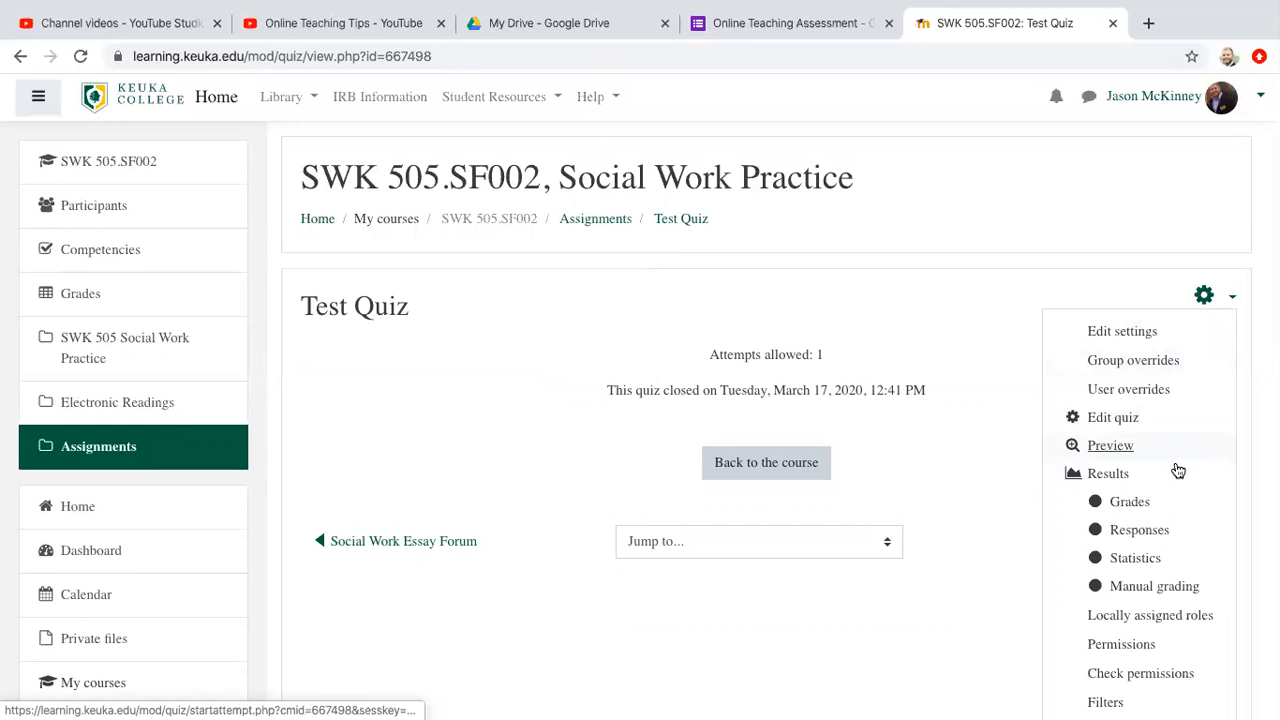
{"action": "scroll", "coordinate": [1176, 470], "scroll_direction": "down", "scroll_amount": 3}
{"action": "scroll", "coordinate": [1178, 470], "scroll_direction": "down", "scroll_amount": 1}
{"action": "scroll", "coordinate": [1178, 470], "scroll_direction": "down", "scroll_amount": 1}
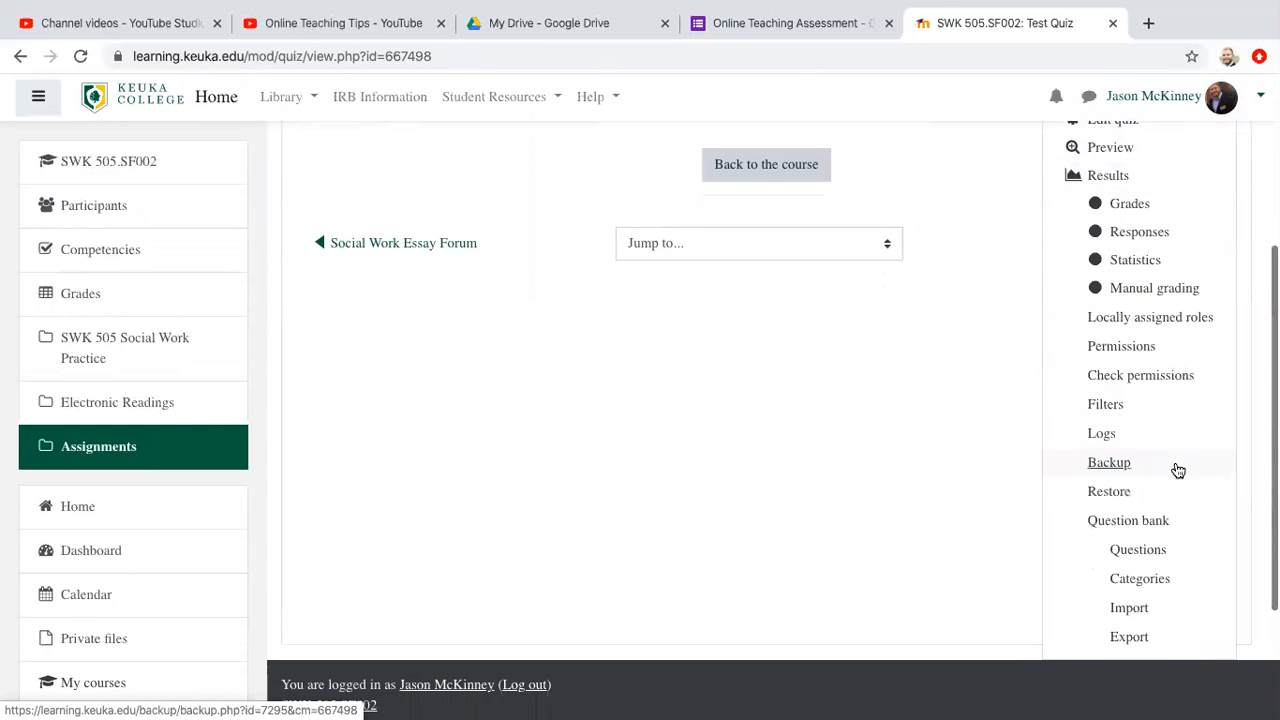
{"action": "scroll", "coordinate": [1178, 470], "scroll_direction": "up", "scroll_amount": 3}
{"action": "scroll", "coordinate": [1178, 470], "scroll_direction": "up", "scroll_amount": 1}
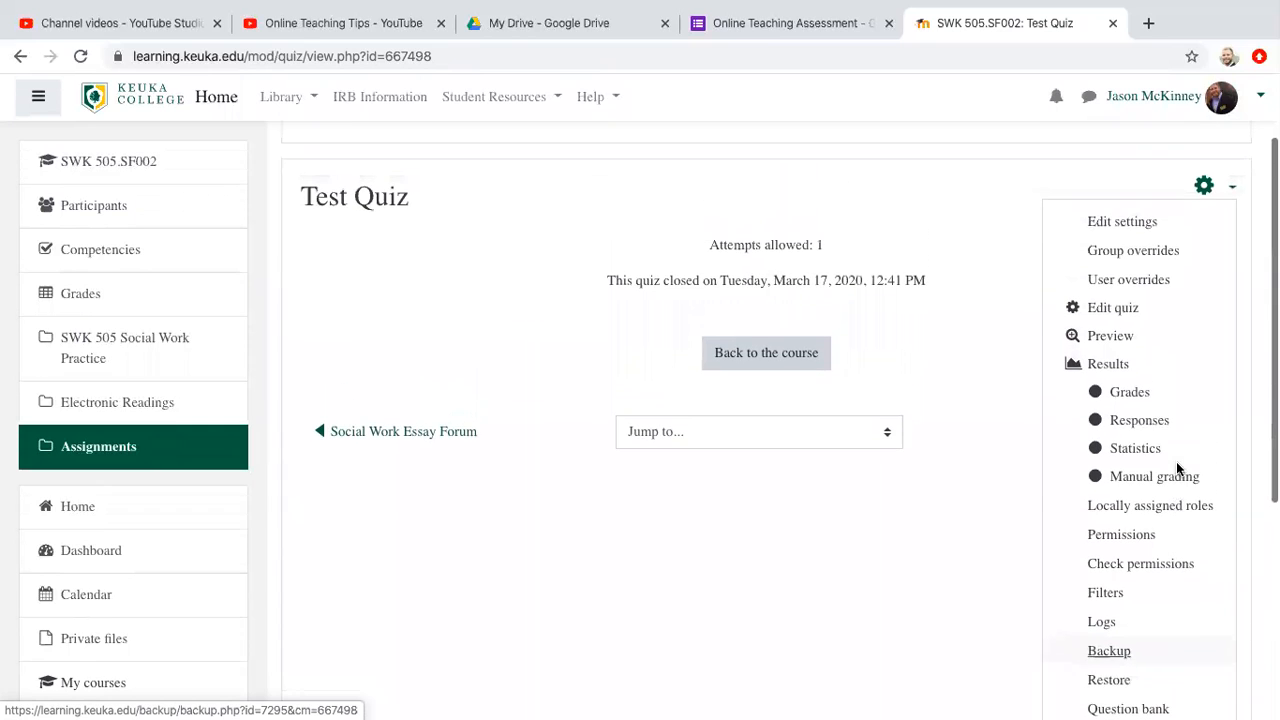
{"action": "scroll", "coordinate": [1178, 470], "scroll_direction": "up", "scroll_amount": 1}
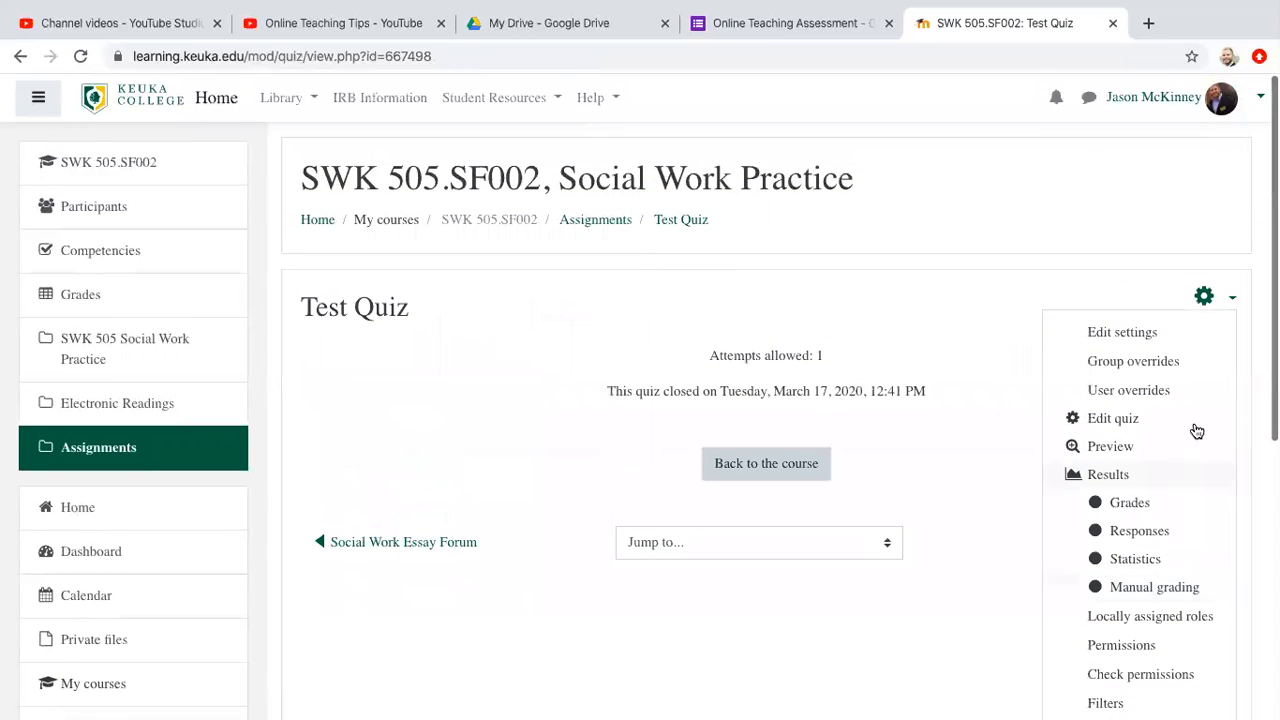
{"action": "left_click", "coordinate": [1225, 299]}
{"action": "left_click", "coordinate": [1225, 299]}
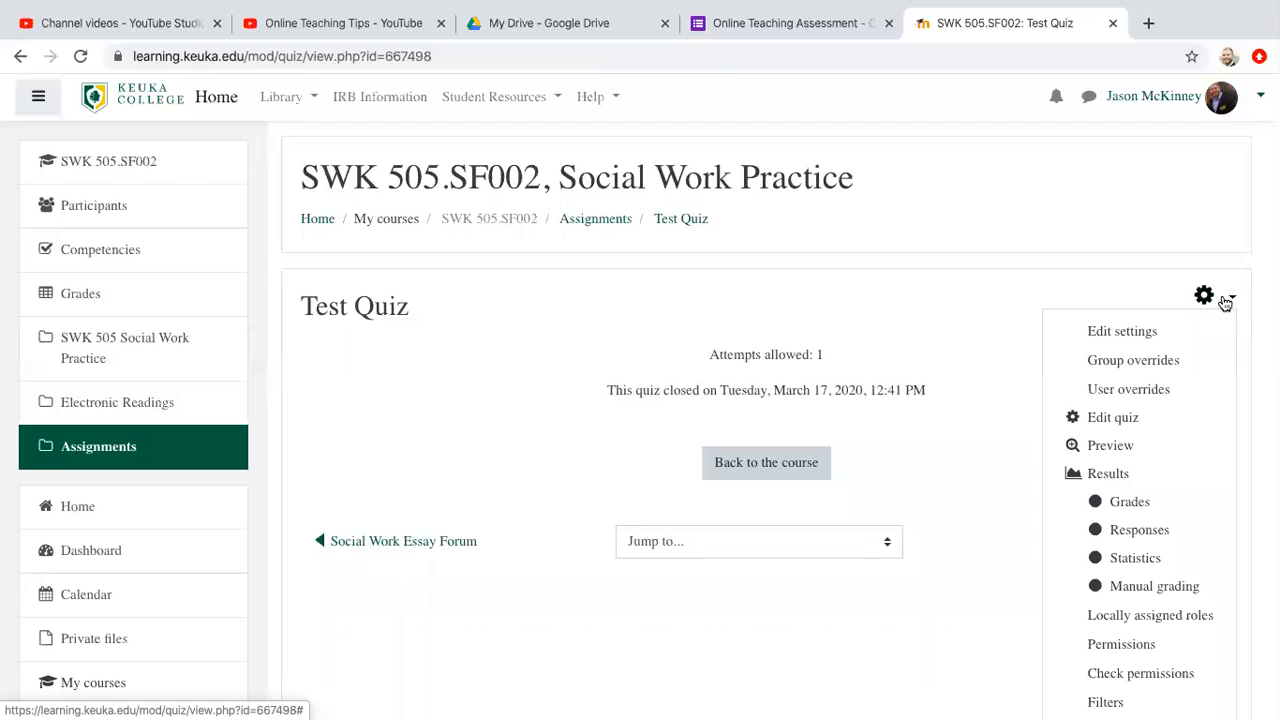
Step: Preview the Test Quiz, answer the Classic Conditioning question with True and continue to the second question
{"action": "left_click", "coordinate": [1113, 446]}
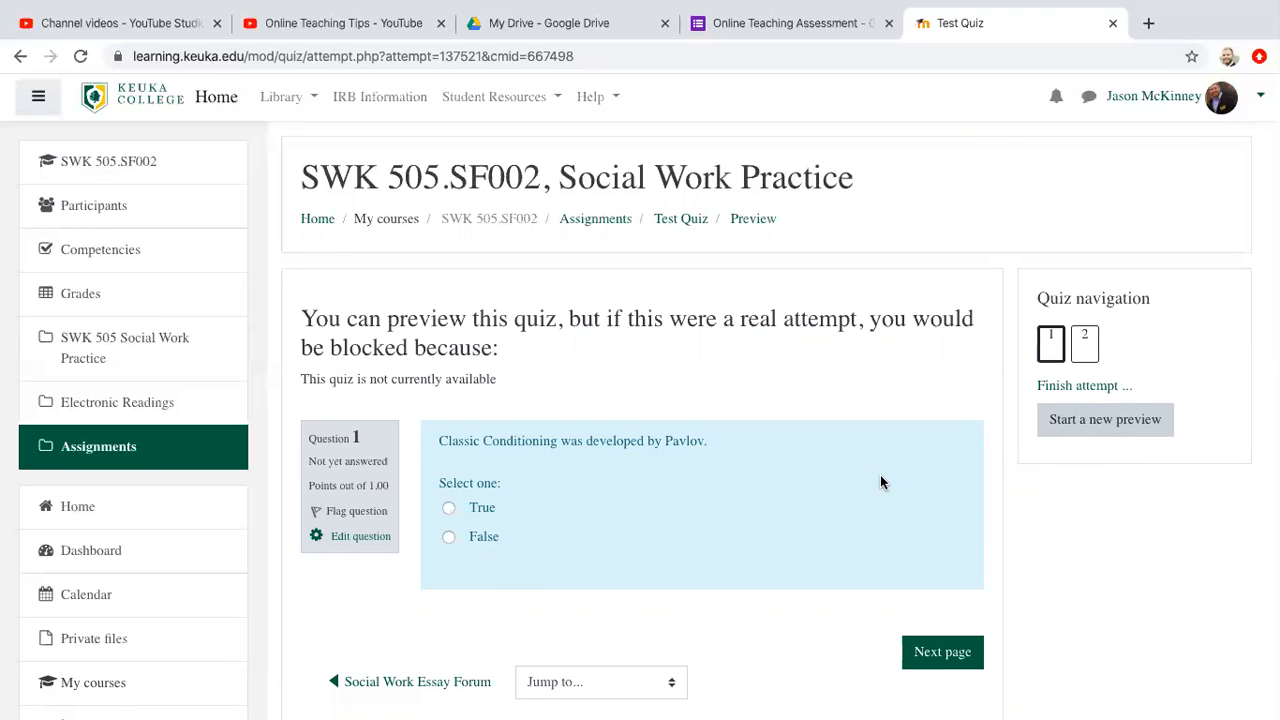
{"action": "scroll", "coordinate": [880, 483], "scroll_direction": "down", "scroll_amount": 2}
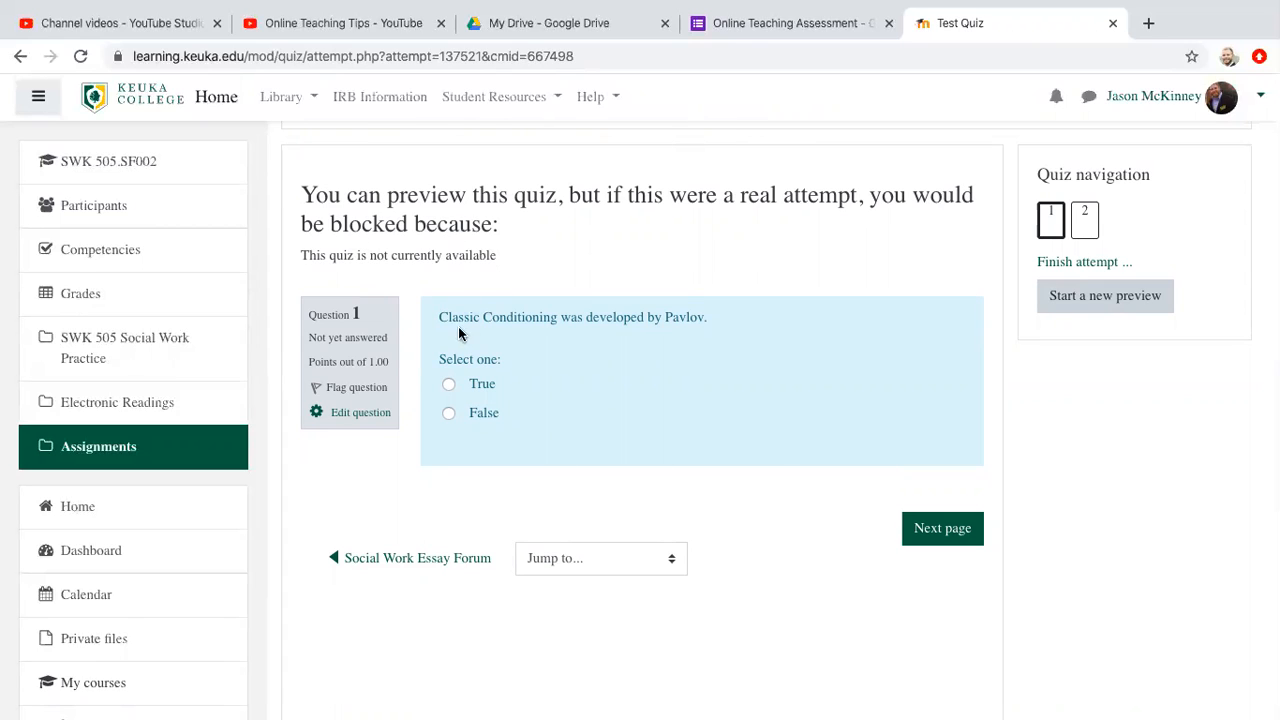
{"action": "left_click", "coordinate": [449, 385]}
{"action": "left_click", "coordinate": [938, 536]}
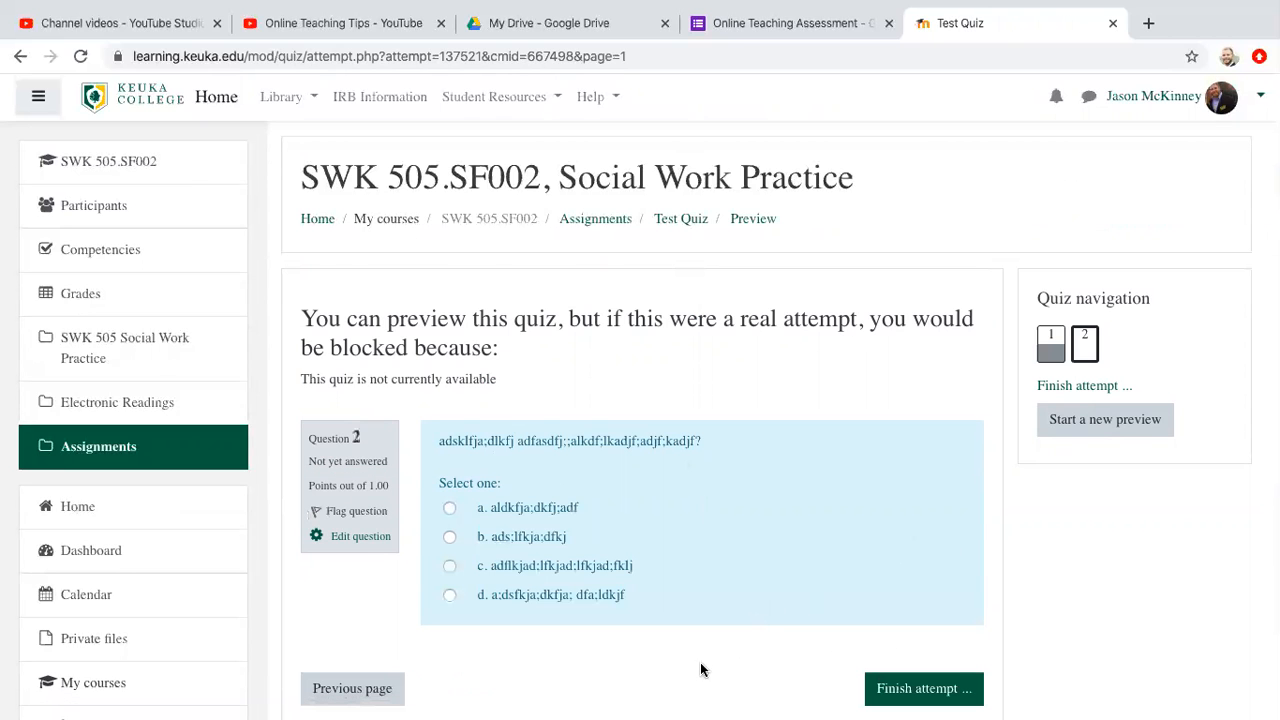
Step: Answer question 2 with "aldkfja;dkfj;adf" and finish the preview attempt to review its summary
{"action": "scroll", "coordinate": [699, 669], "scroll_direction": "down", "scroll_amount": 2}
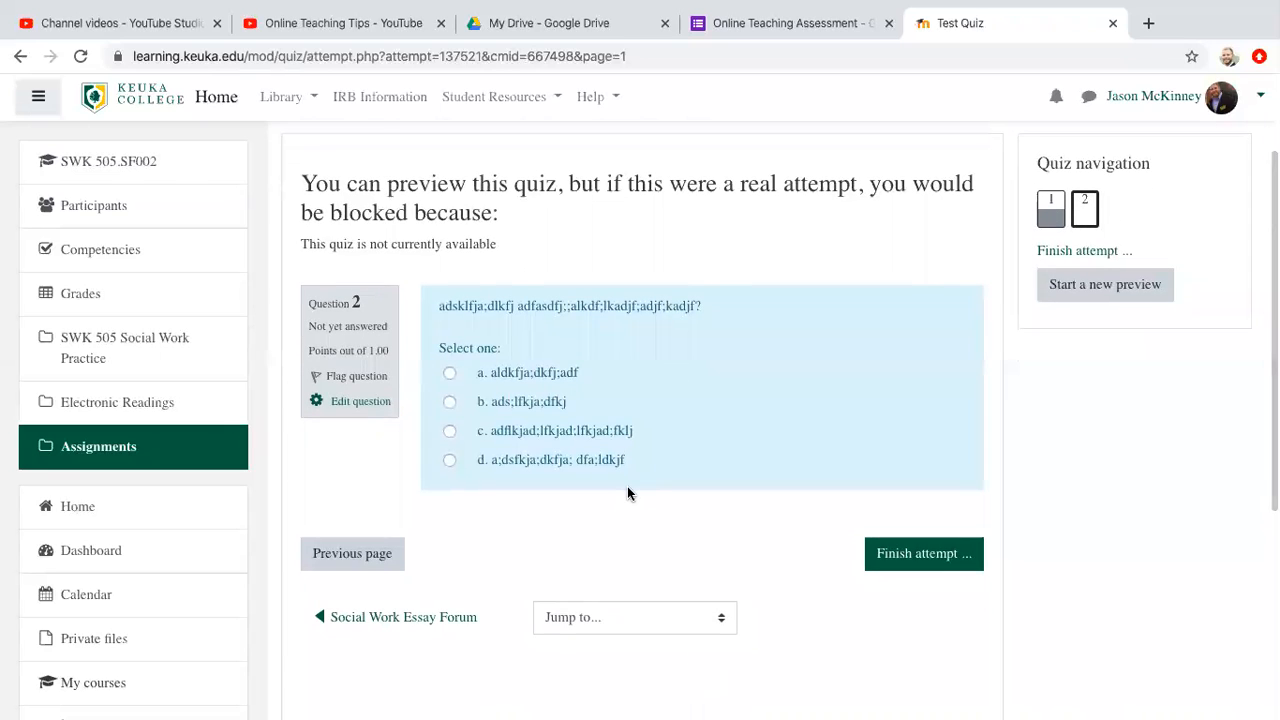
{"action": "scroll", "coordinate": [626, 484], "scroll_direction": "down", "scroll_amount": 1}
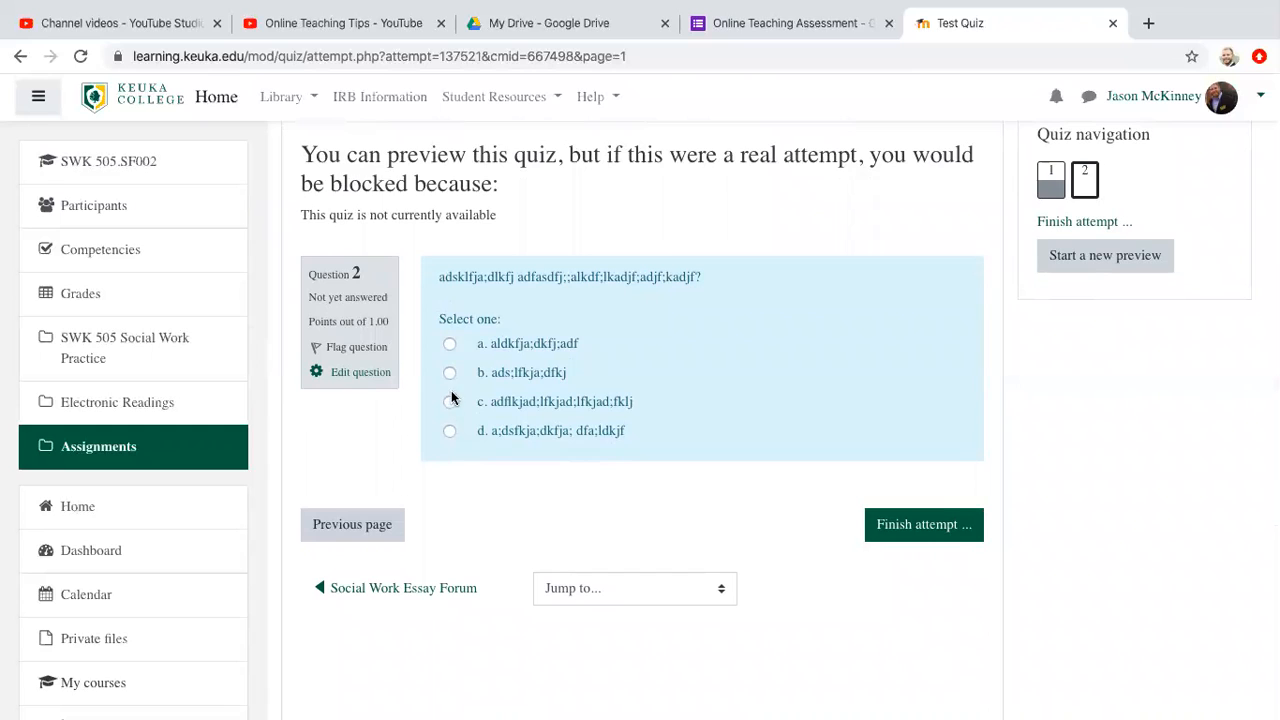
{"action": "left_click", "coordinate": [450, 345]}
{"action": "scroll", "coordinate": [771, 531], "scroll_direction": "down", "scroll_amount": 1}
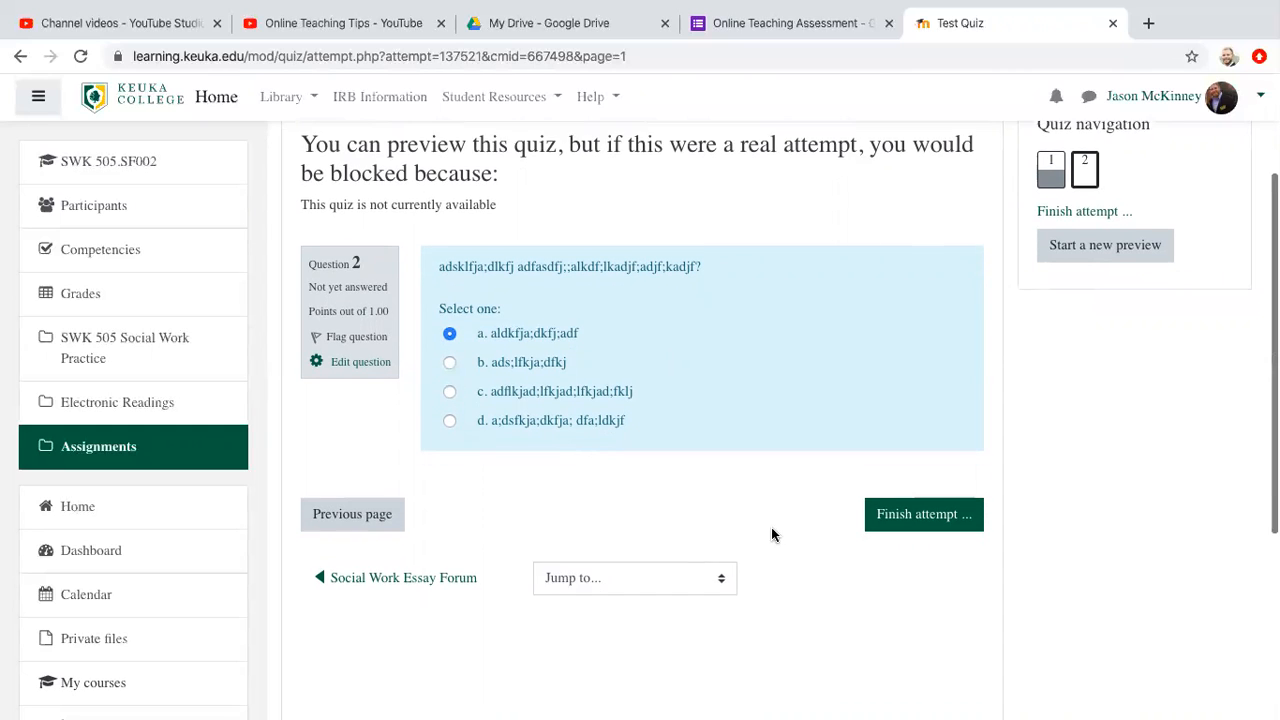
{"action": "left_click", "coordinate": [911, 479]}
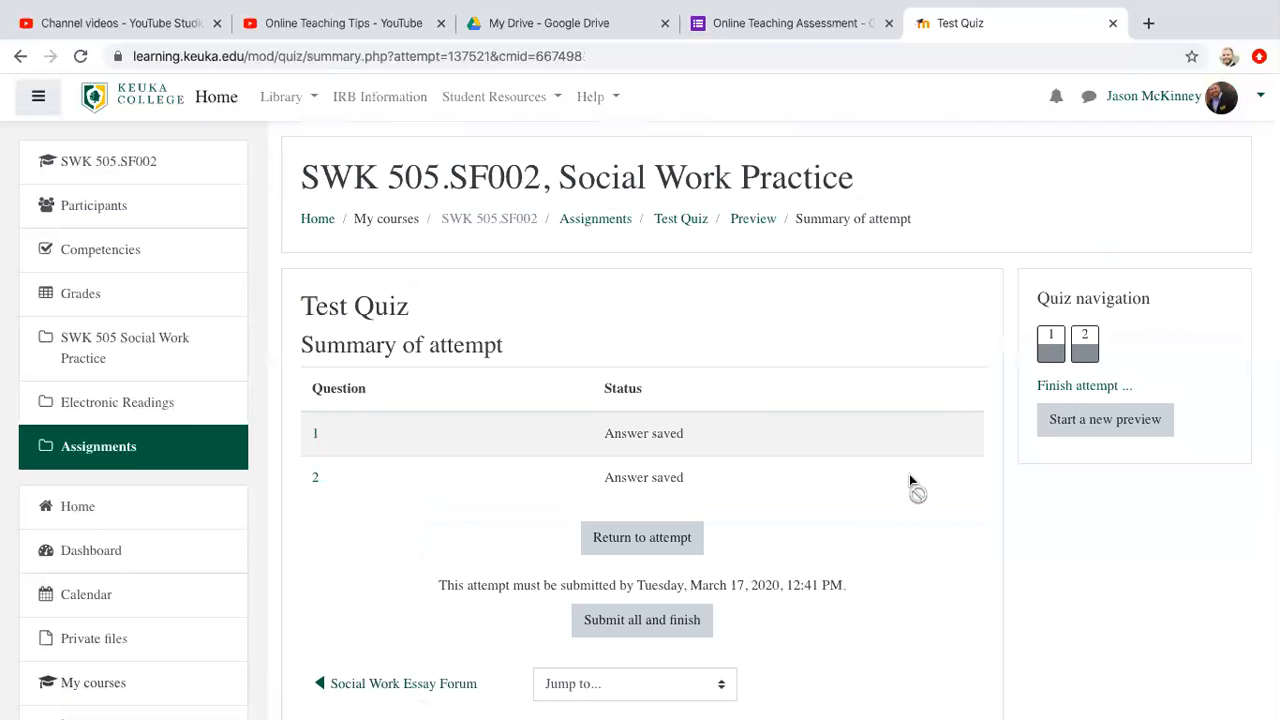
{"action": "scroll", "coordinate": [886, 528], "scroll_direction": "down", "scroll_amount": 1}
{"action": "scroll", "coordinate": [886, 531], "scroll_direction": "down", "scroll_amount": 2}
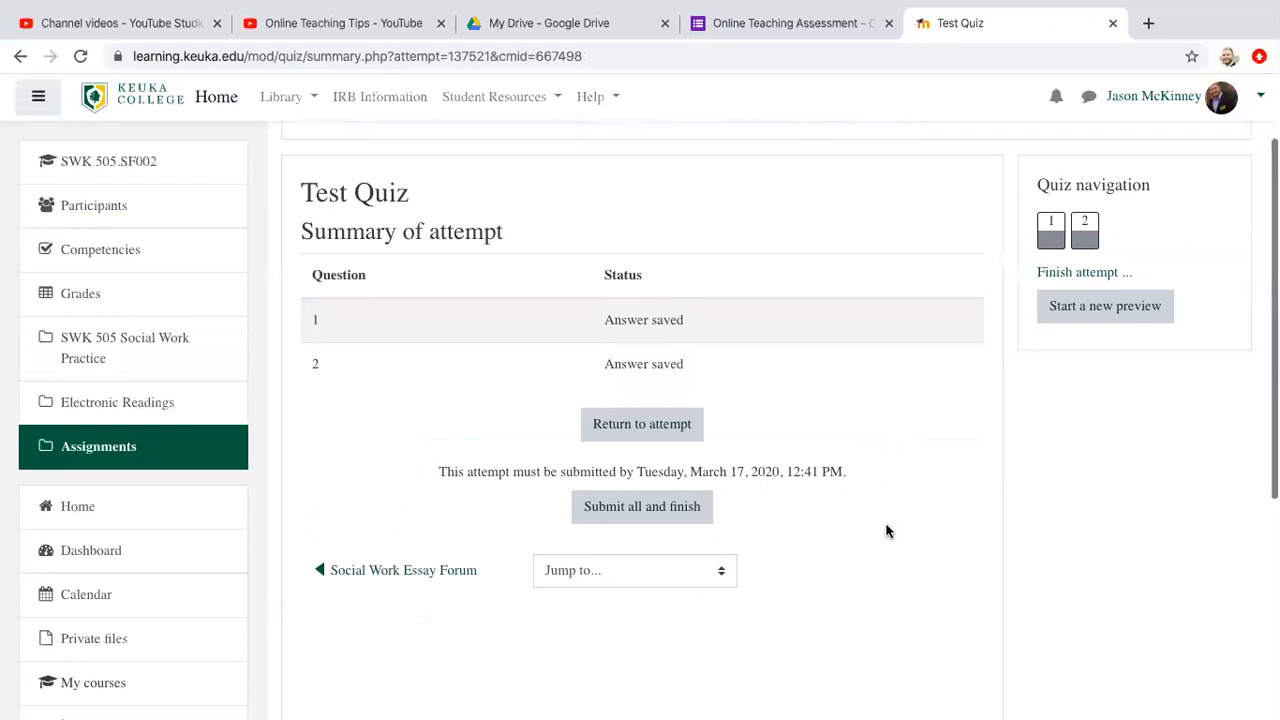
{"action": "scroll", "coordinate": [886, 530], "scroll_direction": "up", "scroll_amount": 3}
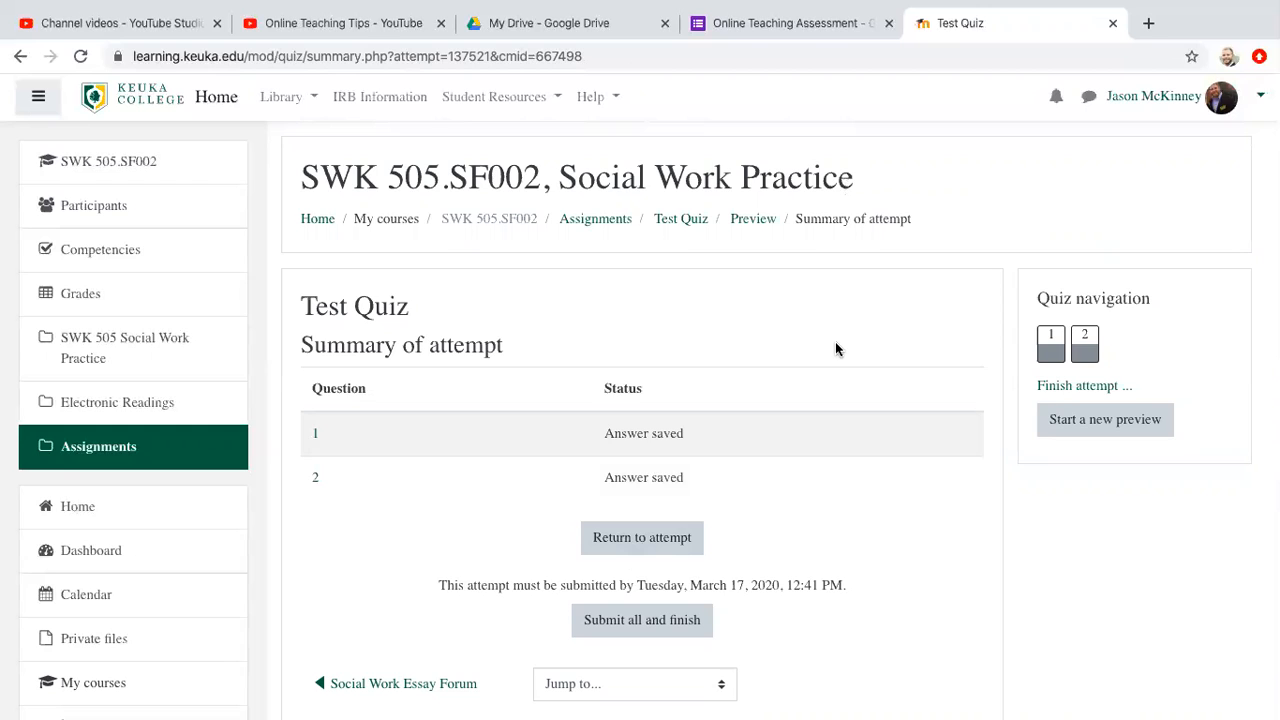
{"action": "scroll", "coordinate": [836, 345], "scroll_direction": "down", "scroll_amount": 5}
{"action": "scroll", "coordinate": [836, 345], "scroll_direction": "up", "scroll_amount": 5}
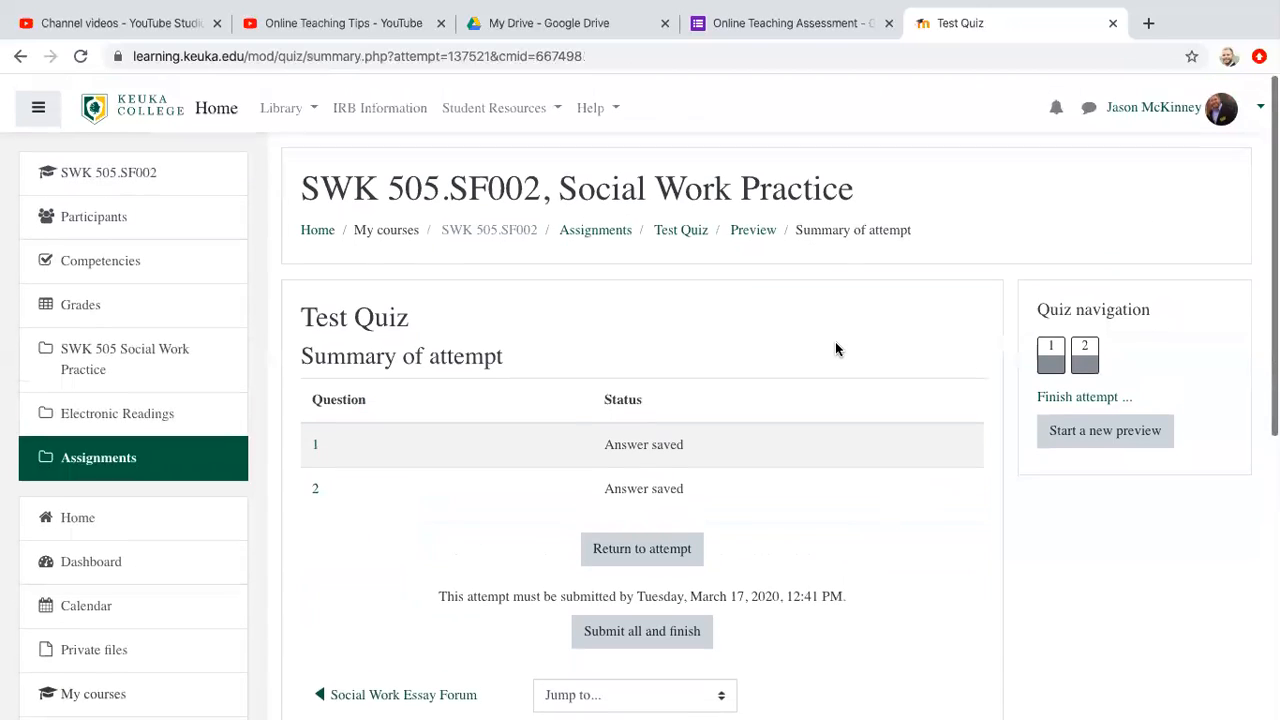